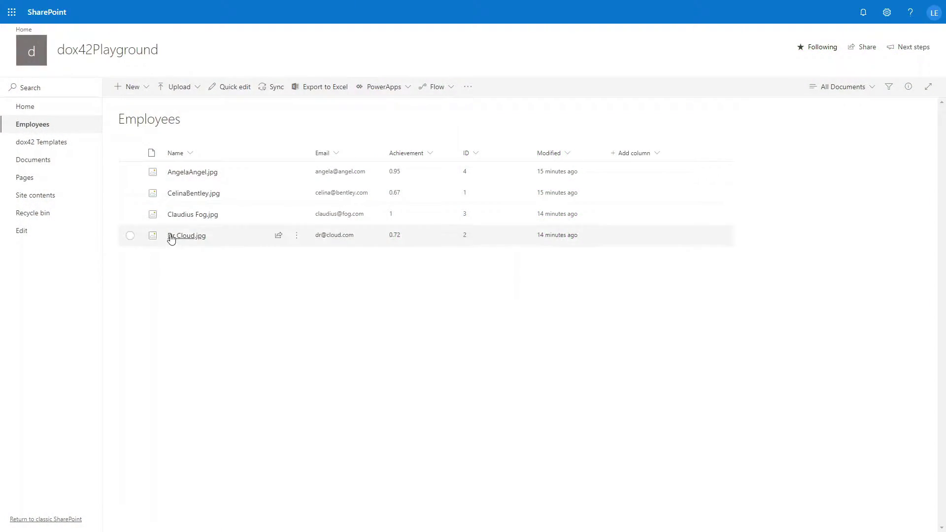
Review the employee files and their Achievement values in the SharePoint Employees library.
mouse_move(194, 173)
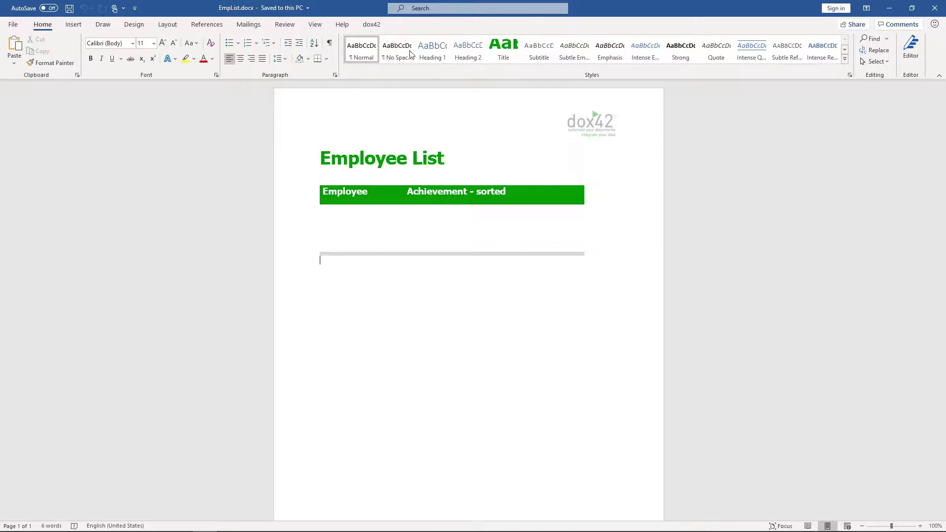
Open the dox42 Data Map Designer for the Employee List template.
click(372, 26)
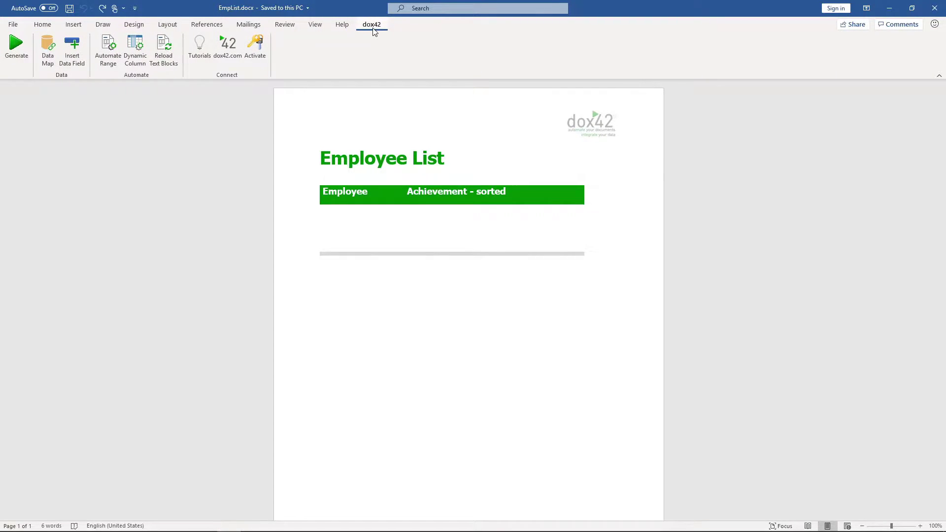
click(50, 64)
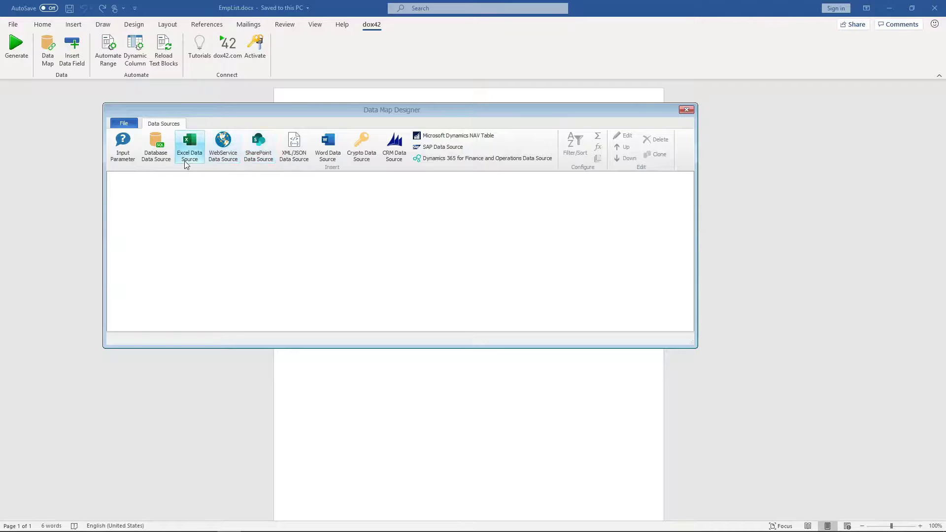
click(127, 124)
Save the new data map as Datamap_EmployeeList in the Desktop EmployeeList folder.
click(159, 179)
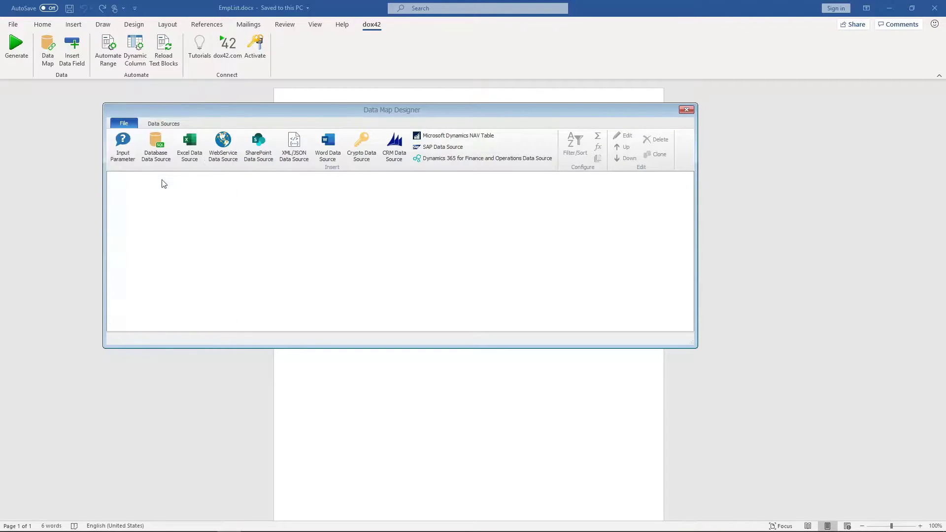
scroll(148, 177, up, 1)
click(151, 180)
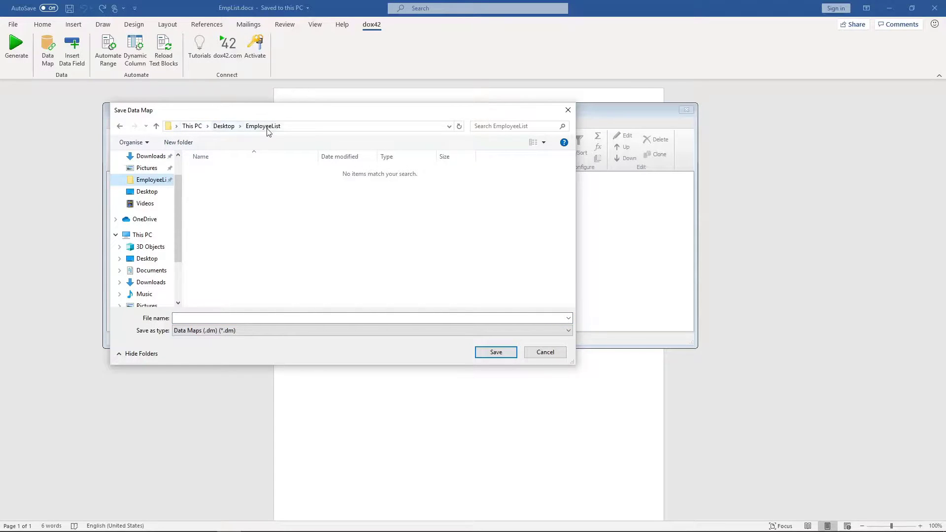
click(234, 318)
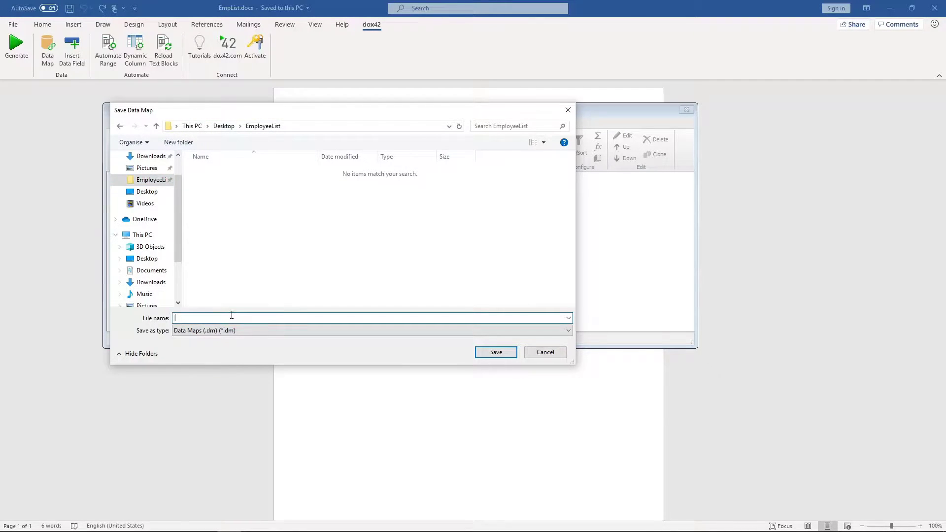
text(Datamap_EmployeeList)
click(494, 353)
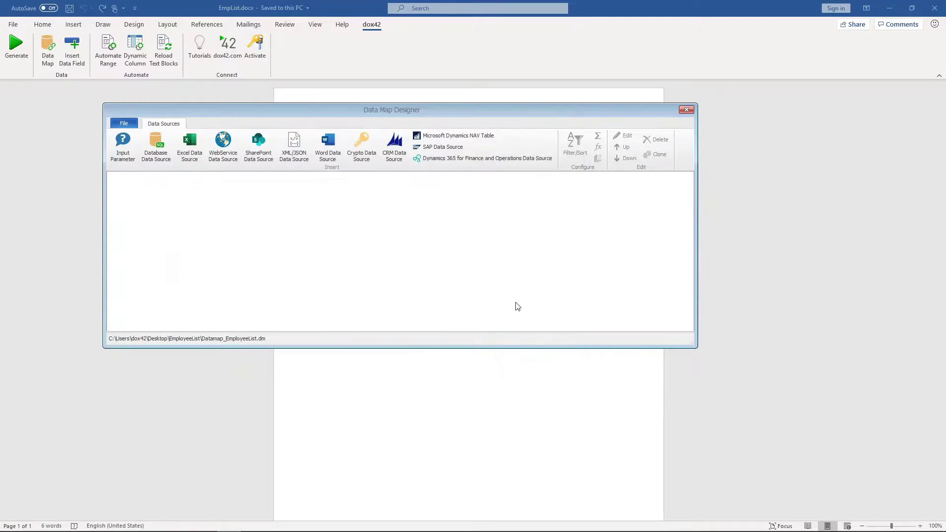
Save the data map again, close the designer, and link it from the same directory.
click(124, 123)
click(148, 183)
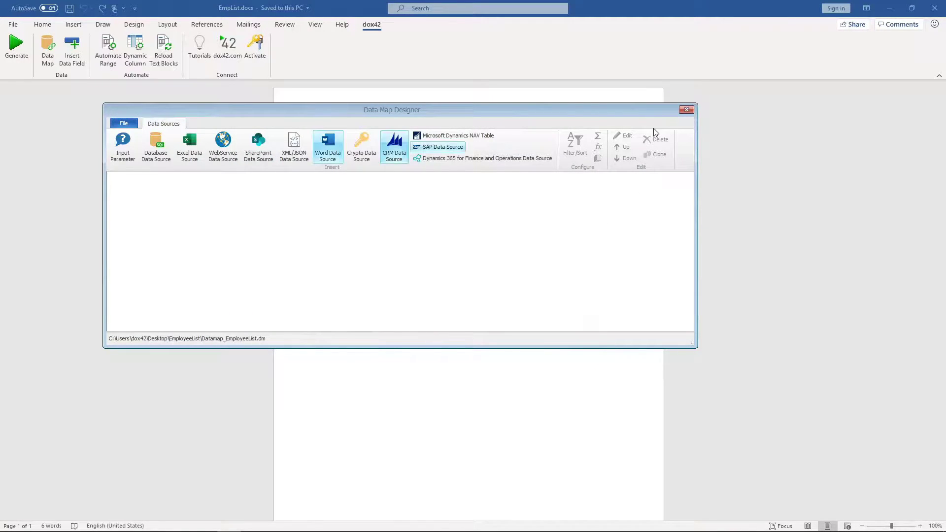
click(687, 110)
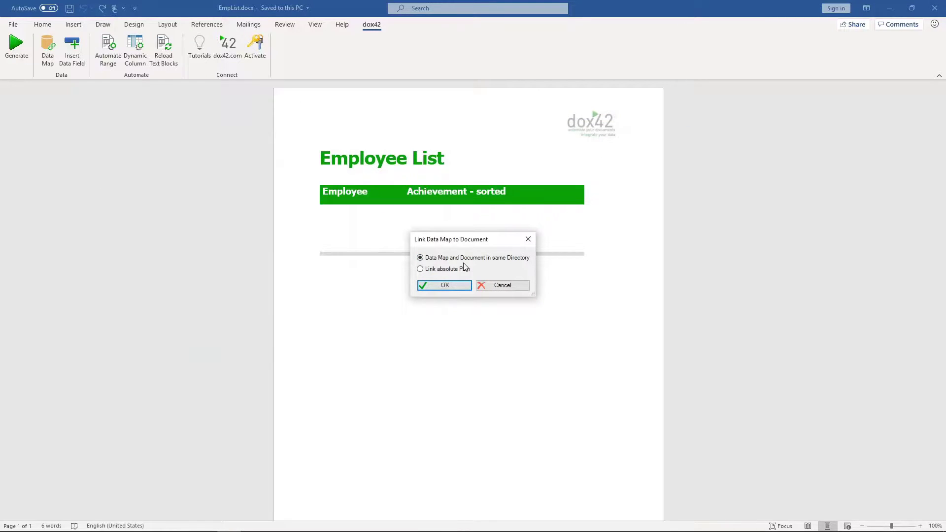
click(439, 287)
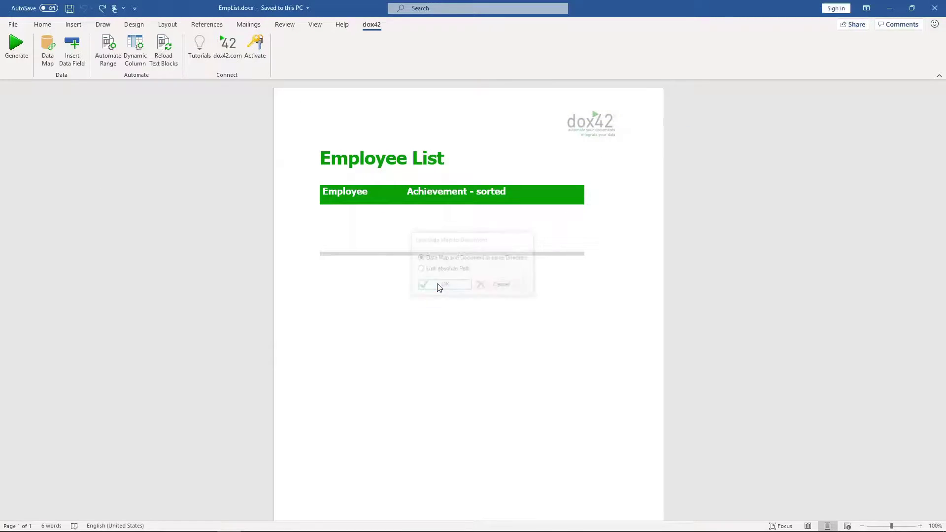
Add a SharePoint data source named EmployeeList with the dox42Playground site URL.
click(49, 63)
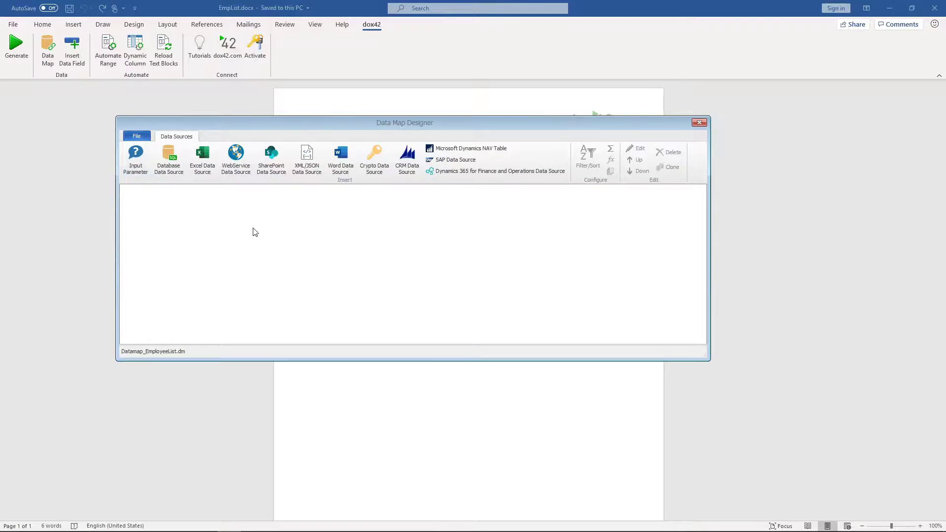
click(277, 172)
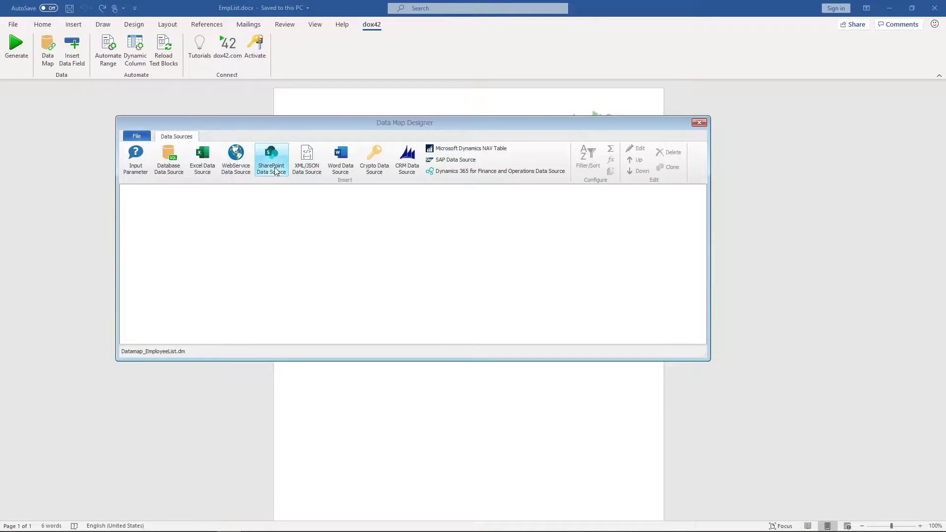
click(276, 170)
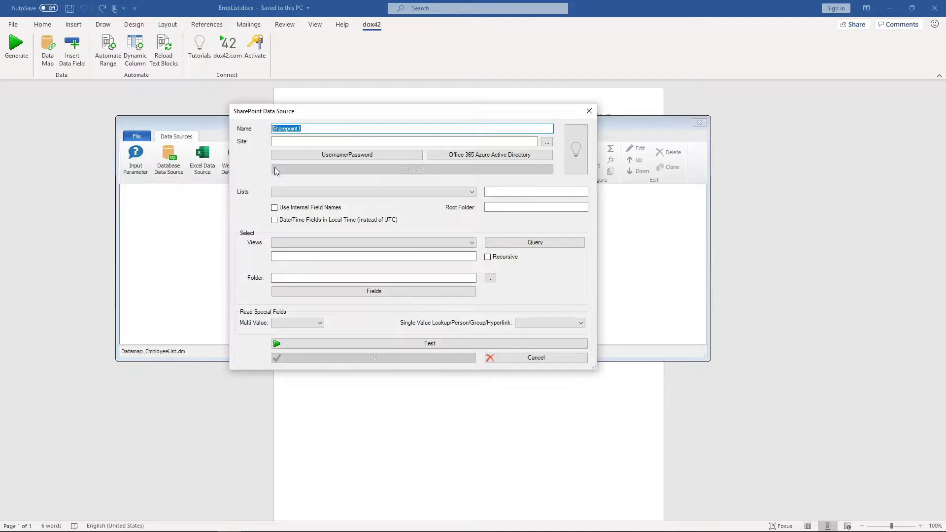
text(EmployeeList)
click(292, 141)
text(https://dox42test.sharepoint.com/dox42Playground/)
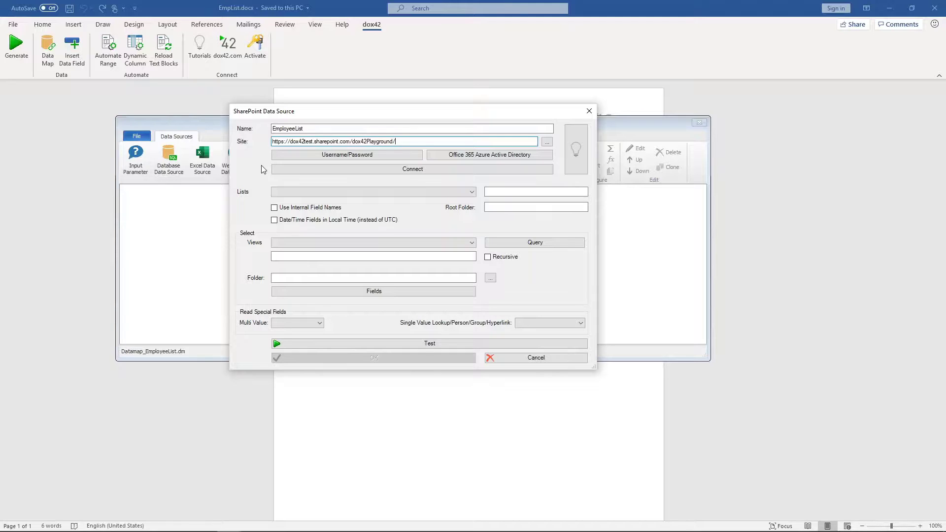
Inspect the Office 365 Azure Active Directory settings and close them without changes.
click(472, 156)
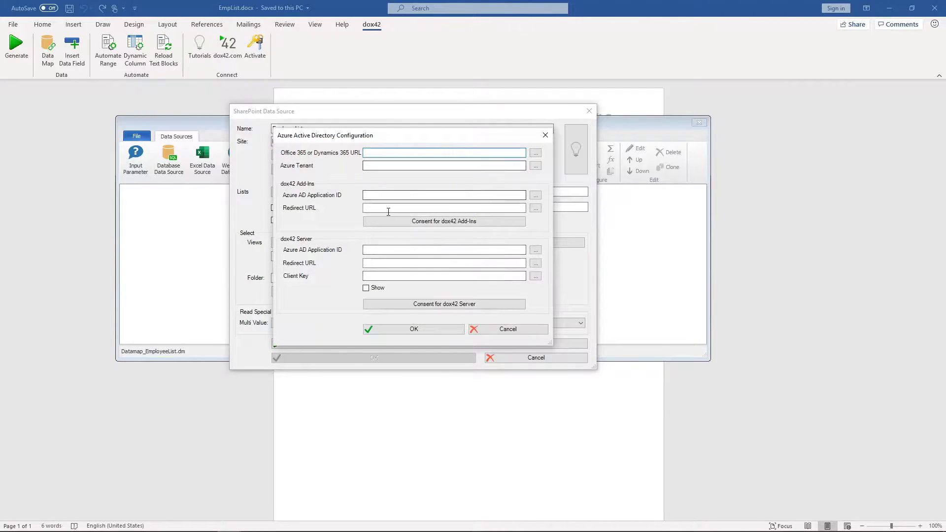
click(544, 136)
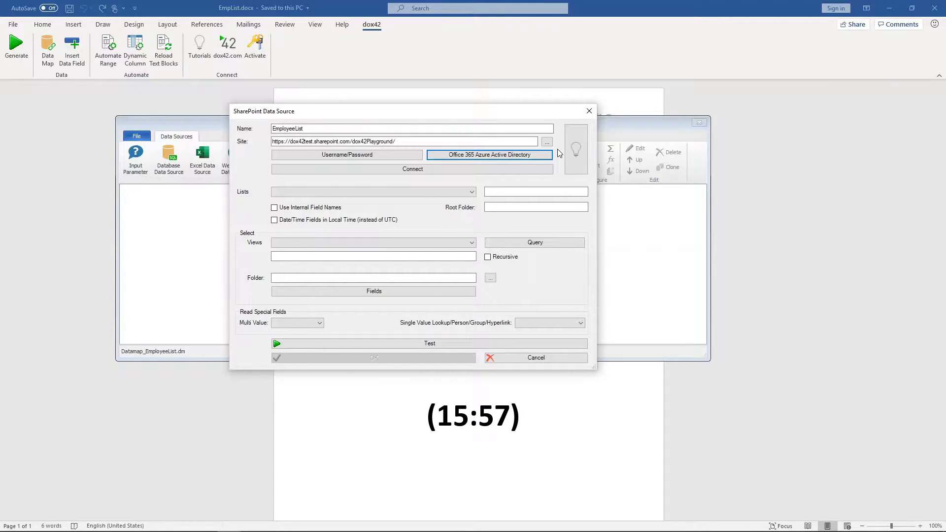
Enter the account's username and password, marked as SharePoint Online (Office 365).
click(379, 155)
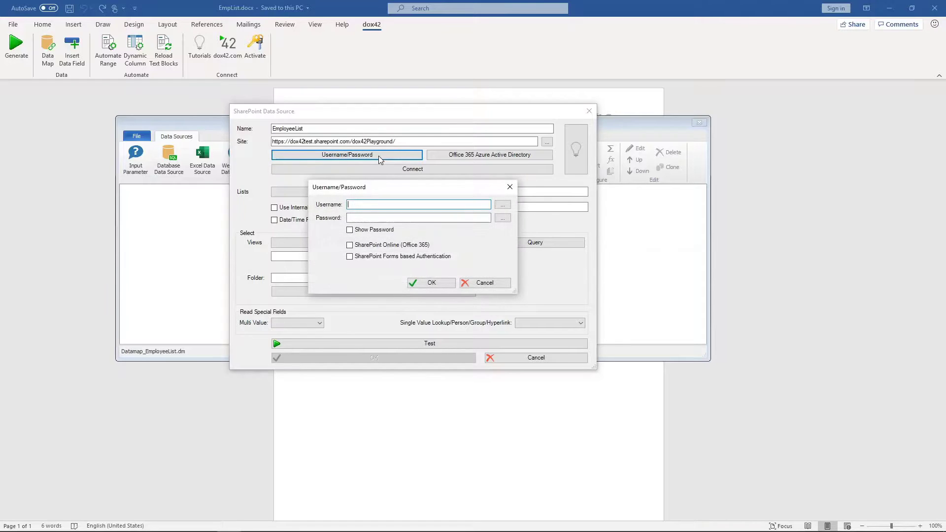
click(360, 245)
click(367, 218)
text(**************)
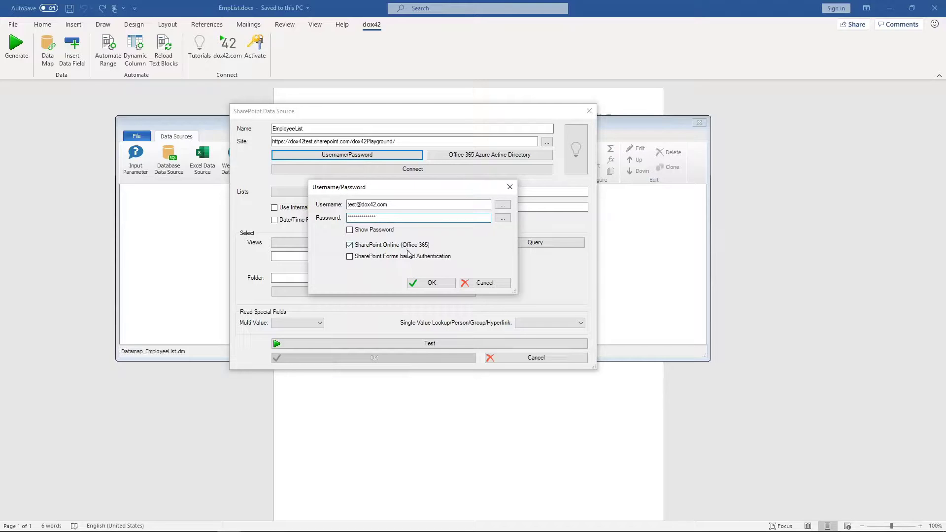
click(431, 282)
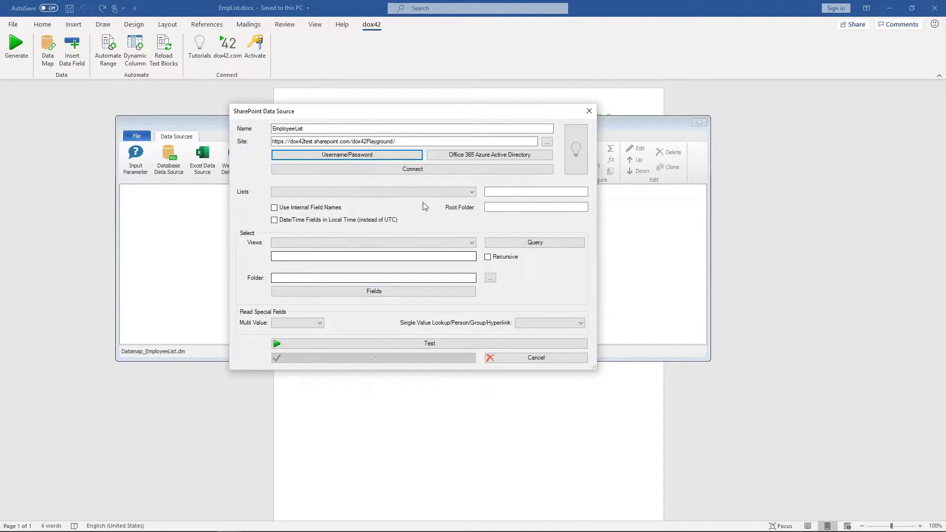
Connect to the SharePoint site and choose the Employees list as the source.
click(414, 169)
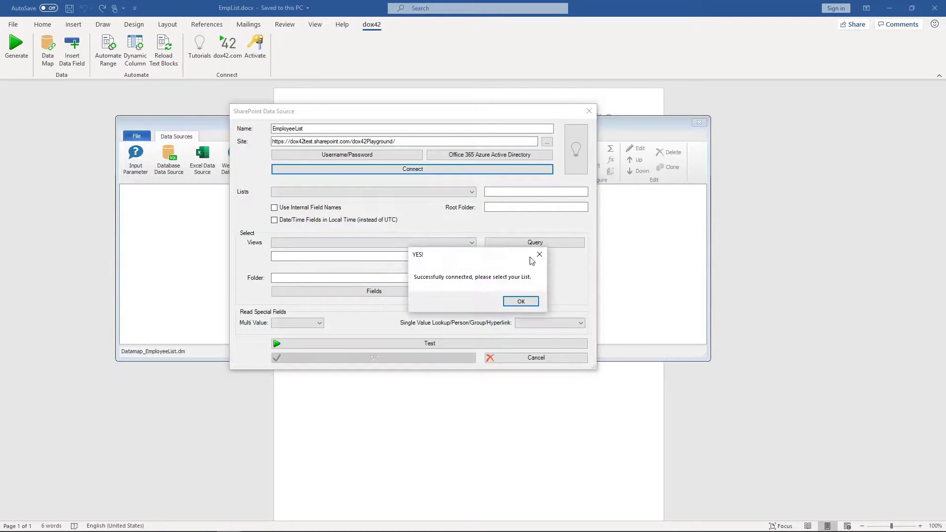
click(540, 250)
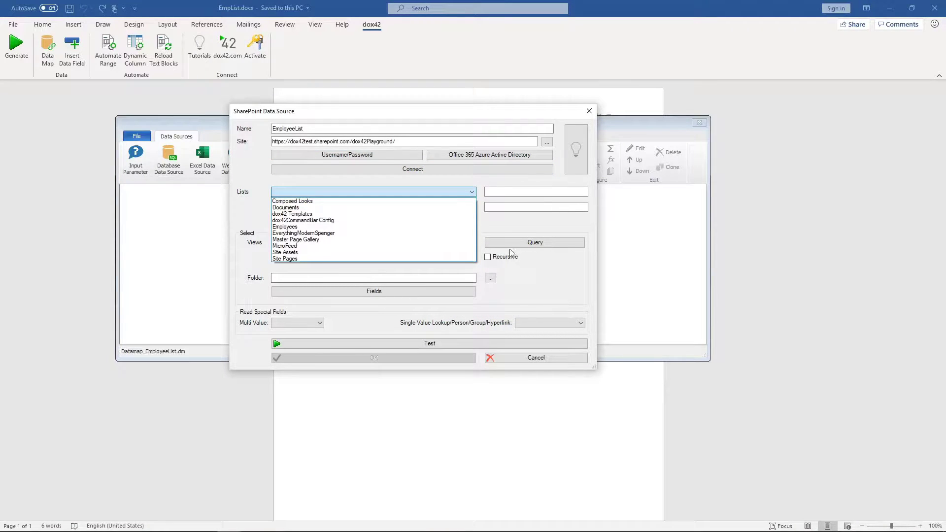
click(362, 226)
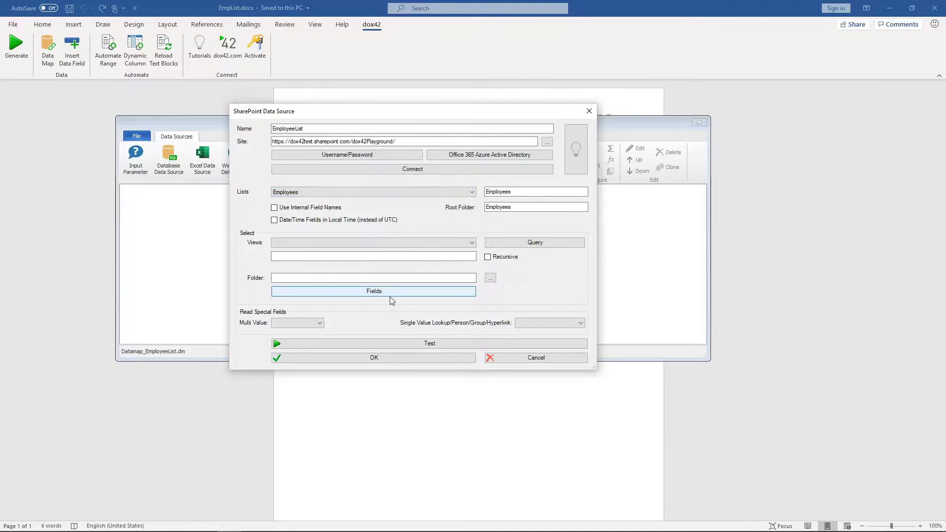
Preview the four records, sort the query by Achievement descending, and preview again.
click(455, 343)
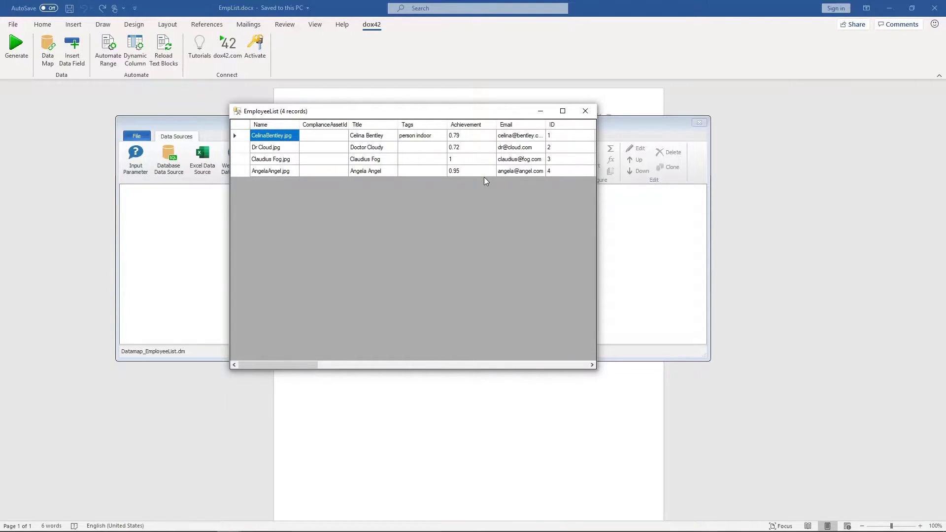
click(586, 114)
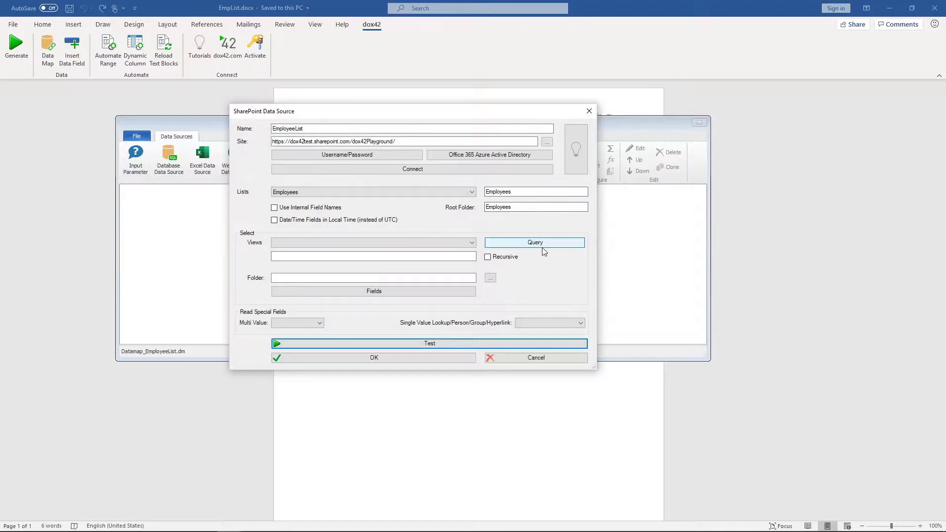
click(535, 242)
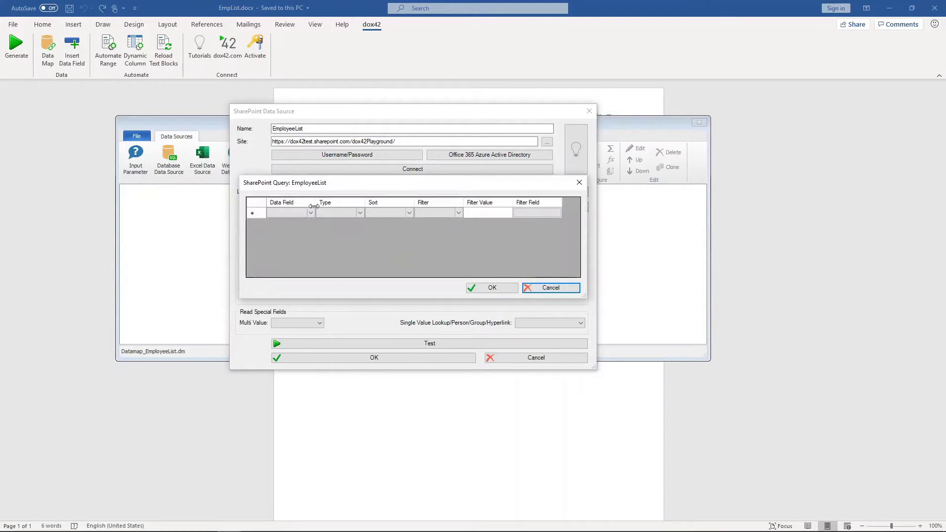
click(311, 213)
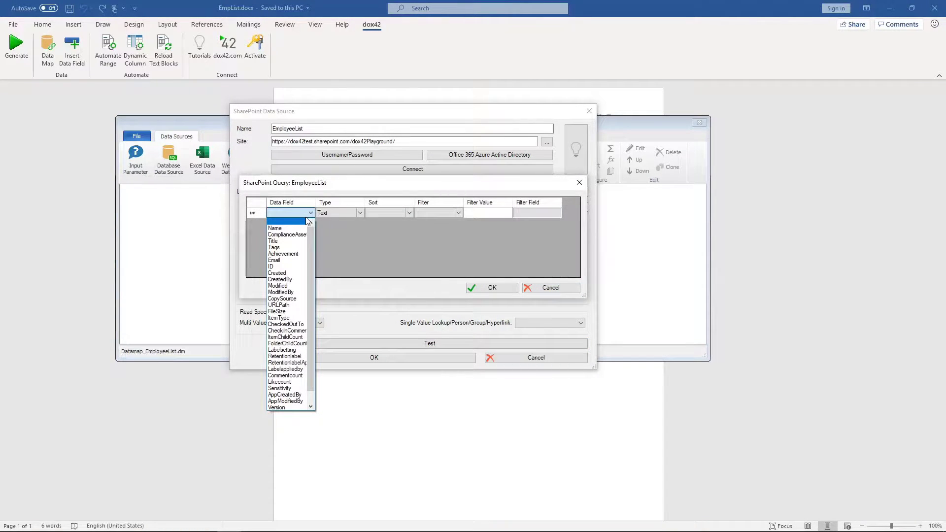
click(290, 256)
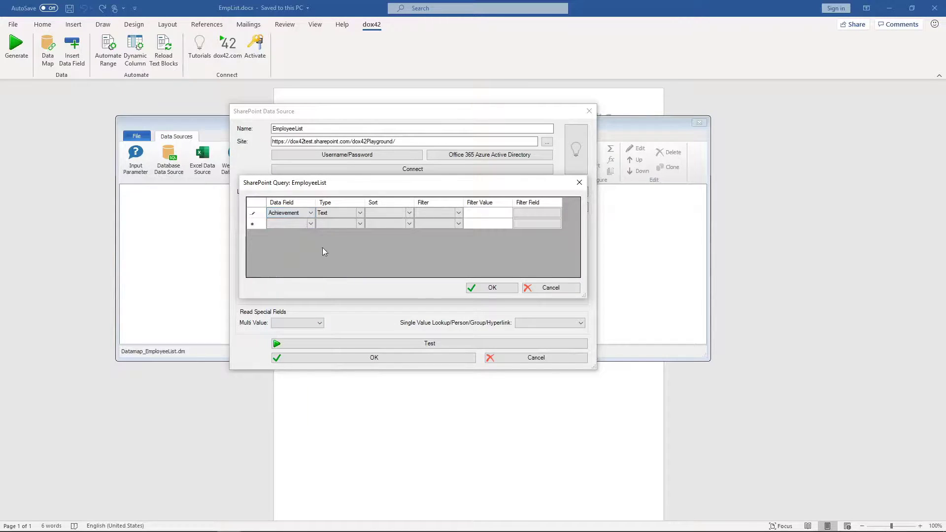
click(409, 213)
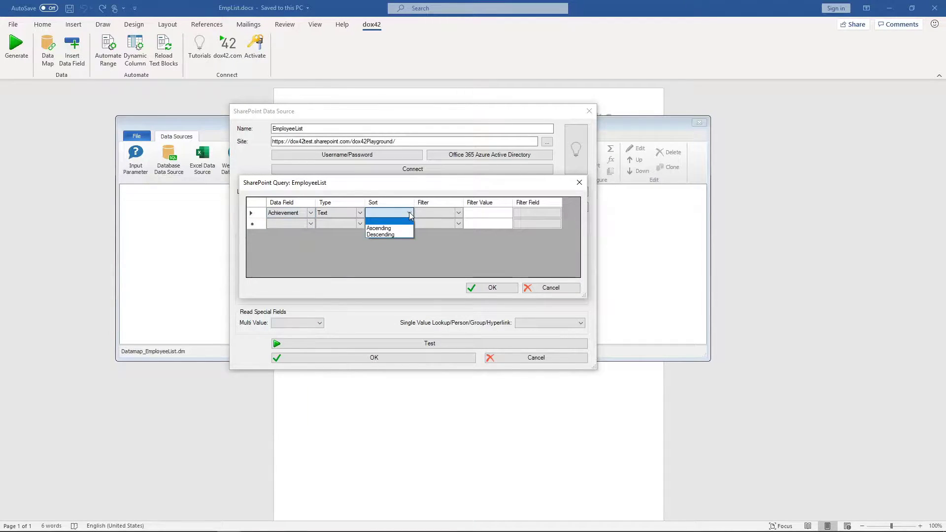
click(395, 235)
click(502, 290)
click(461, 343)
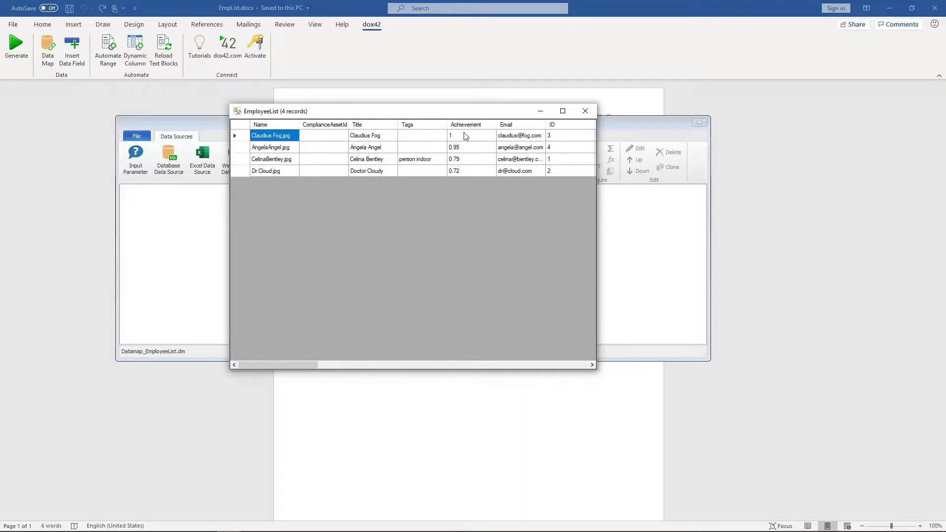
click(585, 111)
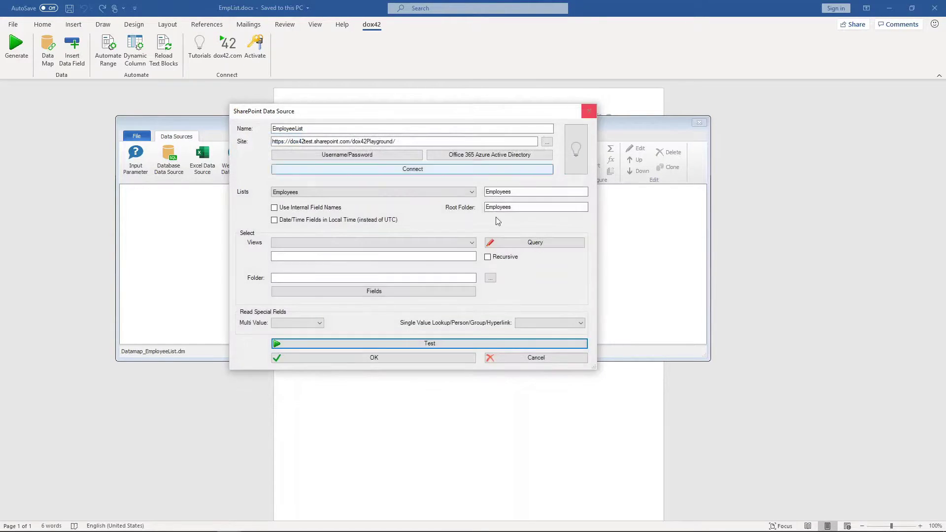
Add the EmployeeList source to the data map and save changes when closing.
click(407, 360)
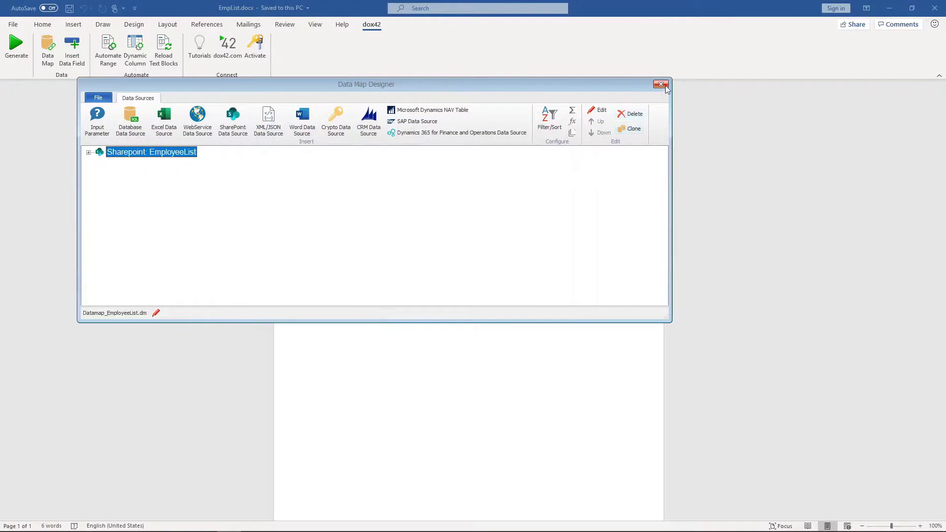
click(660, 84)
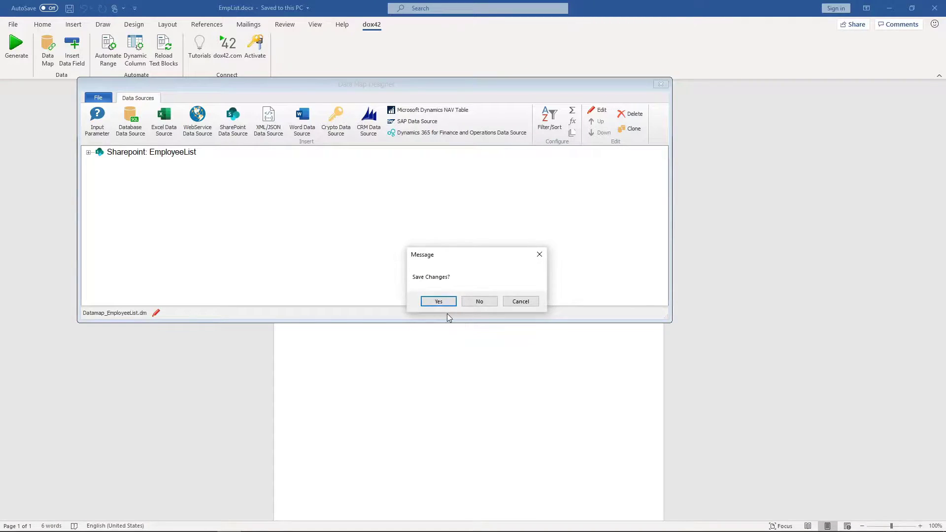
click(438, 301)
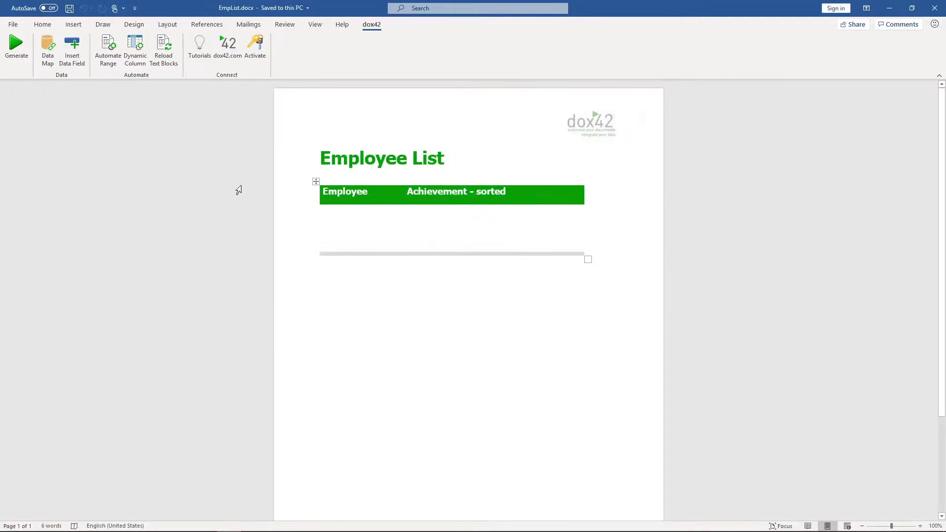
Show the Data Fields pane with EmployeeList fields expanded and the cursor in the table's second row.
click(77, 59)
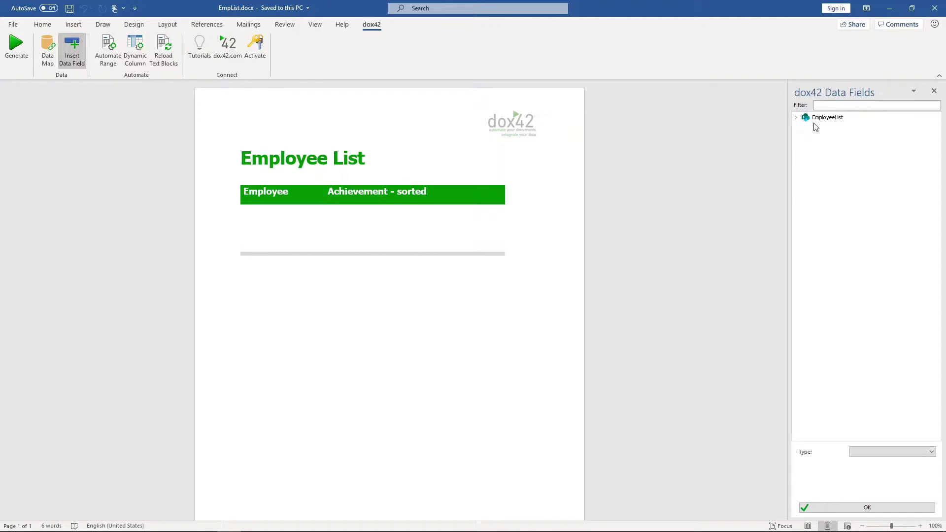
click(796, 118)
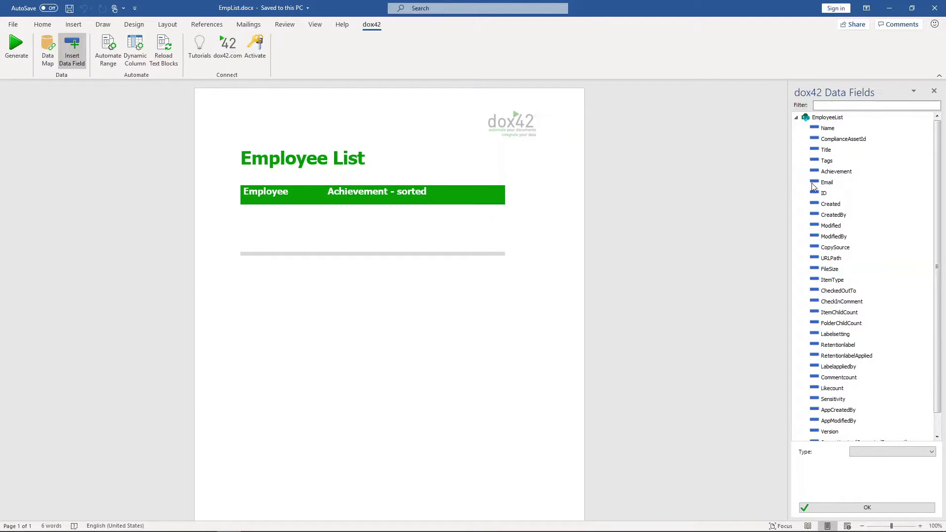
click(252, 244)
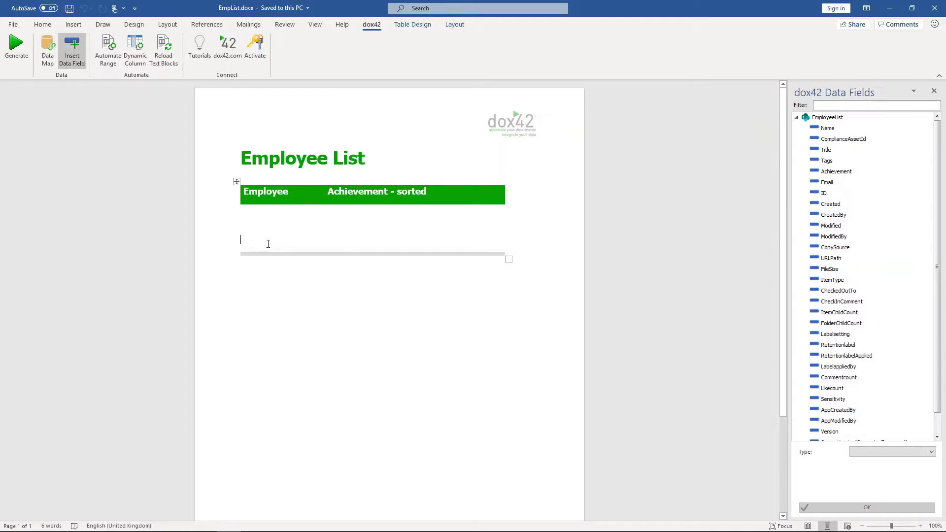
Insert Title, Email, and Name fields into the data row, with Name under the Employee heading.
double_click(826, 151)
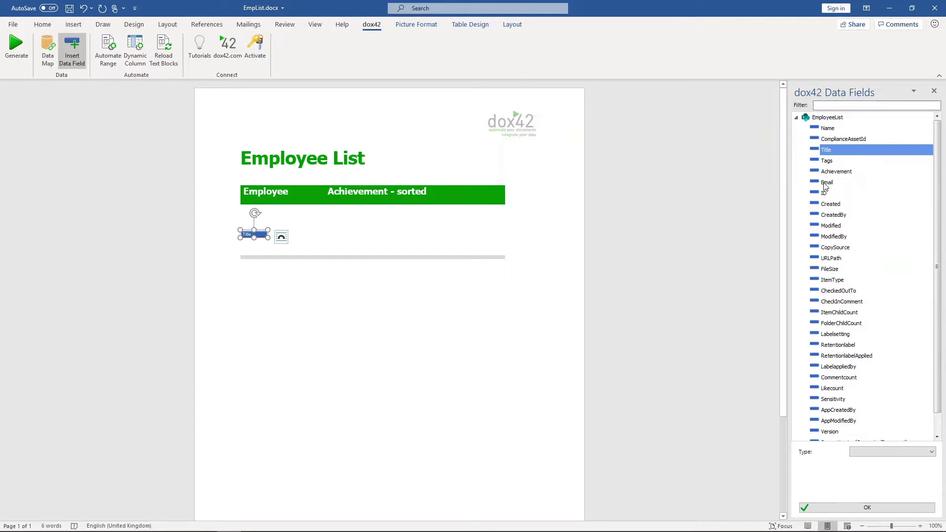
drag(825, 185, 498, 244)
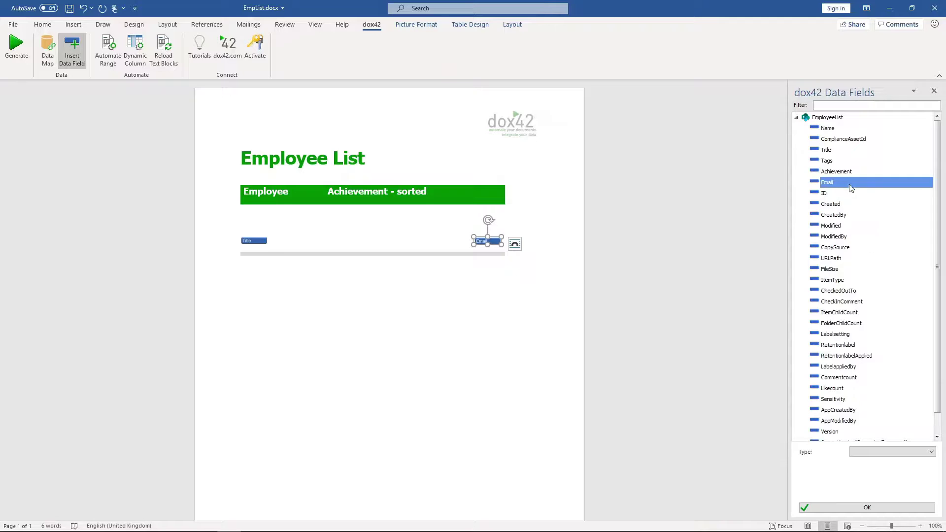
click(830, 129)
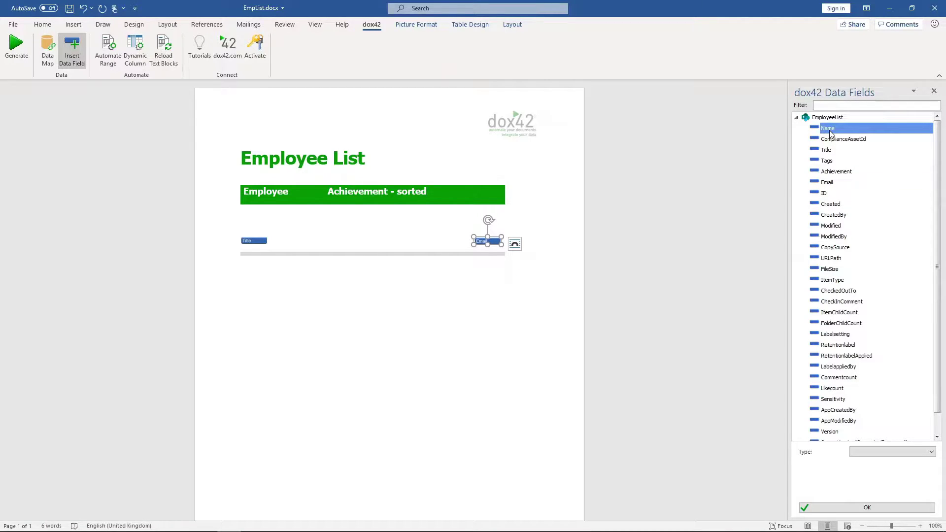
drag(830, 131, 249, 216)
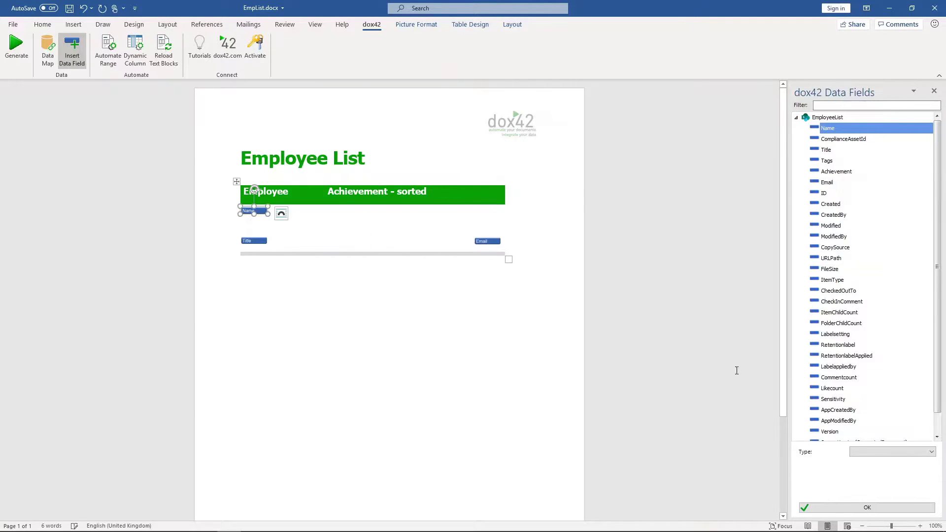
Make the Name field an Image from the Employees library URL with dimension 120.
click(887, 453)
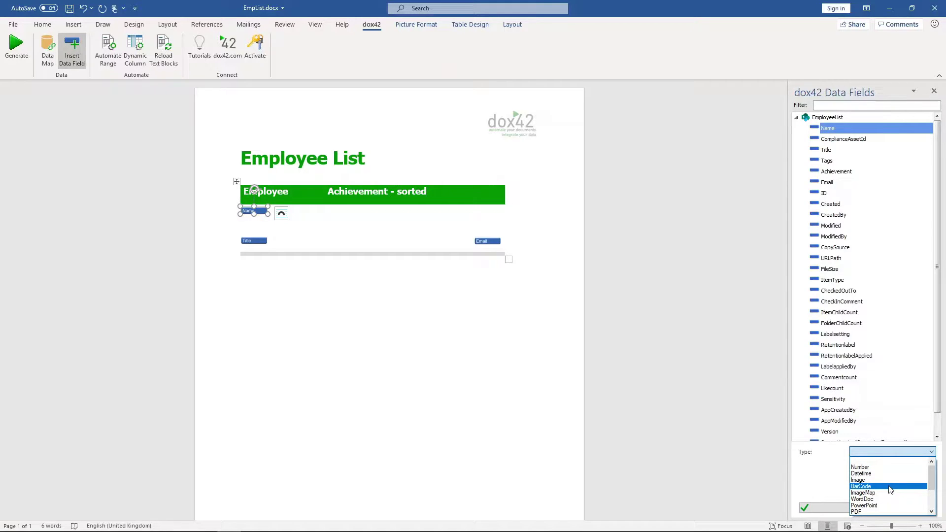
scroll(891, 490, down, 1)
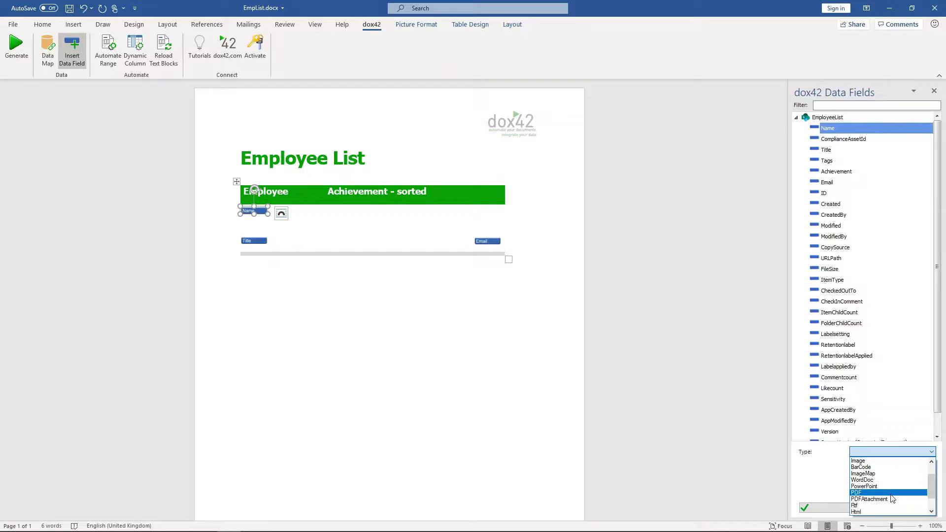
scroll(889, 495, up, 1)
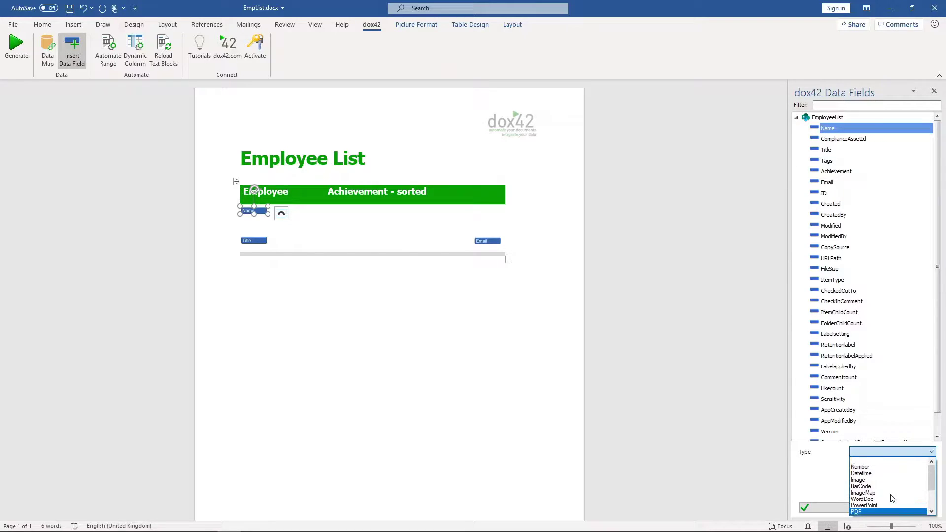
click(865, 481)
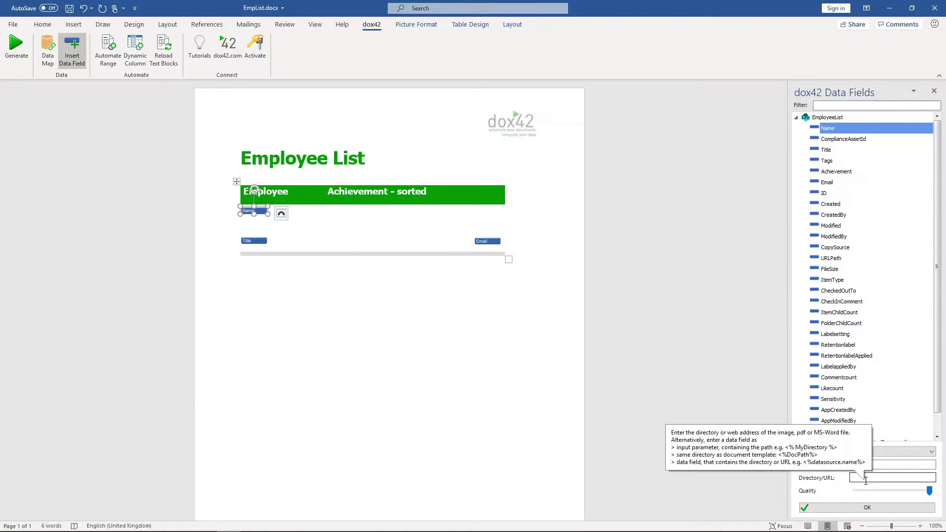
click(877, 479)
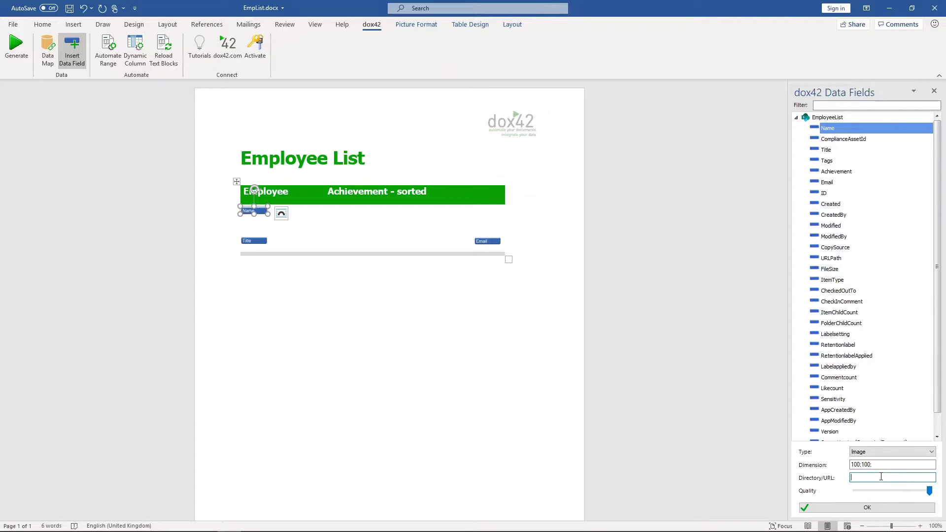
key(ctrl+v)
click(873, 464)
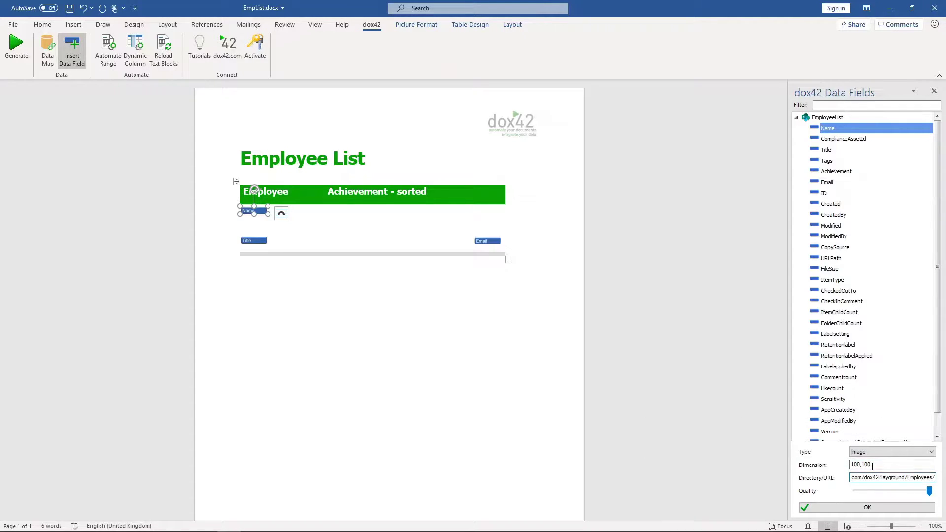
double_click(872, 465)
text(120)
click(879, 509)
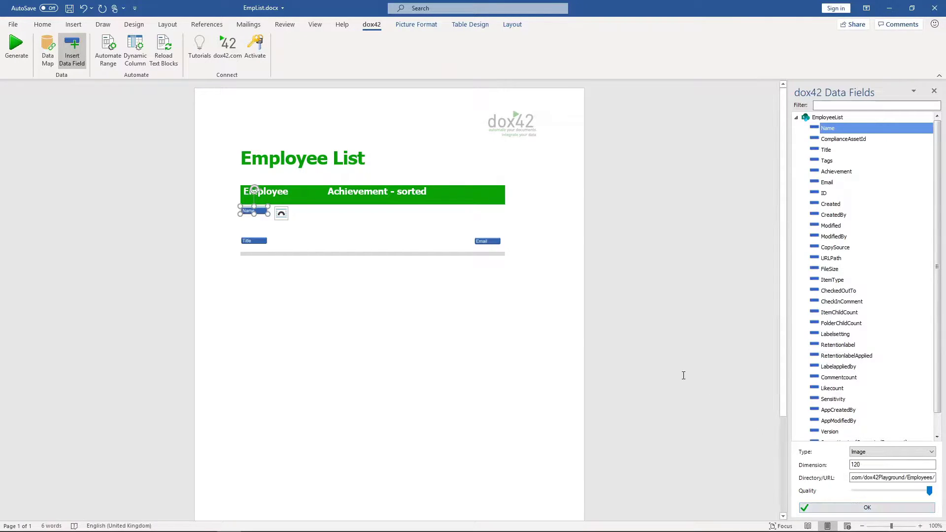
Make the Email table field a QR BarCode with dimension 30.
click(494, 242)
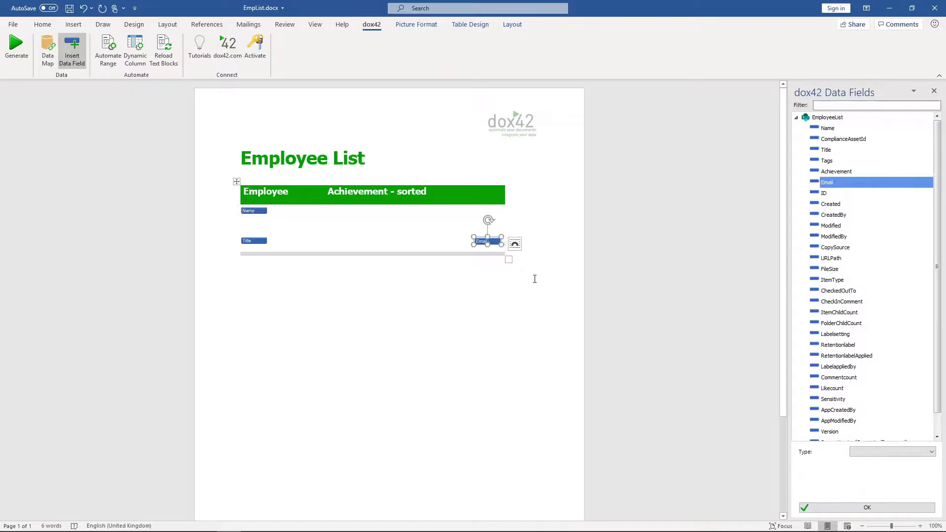
click(869, 453)
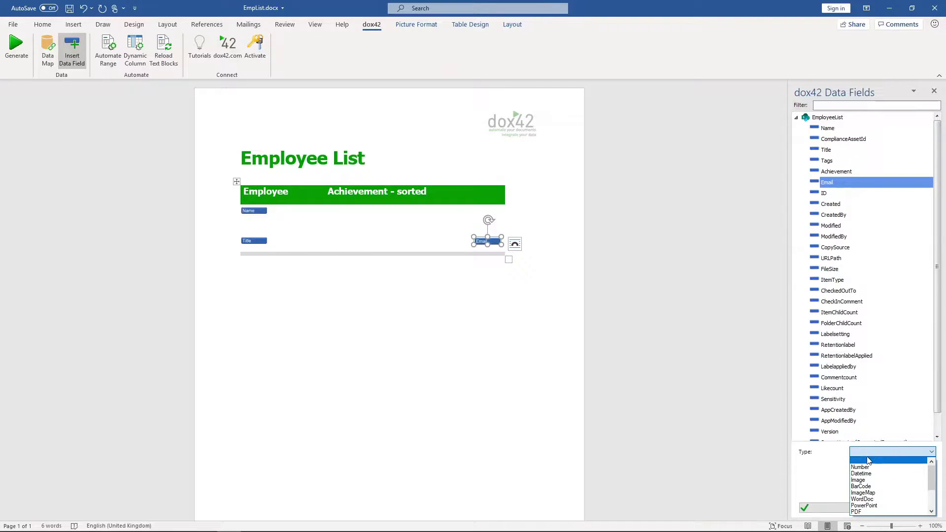
click(863, 486)
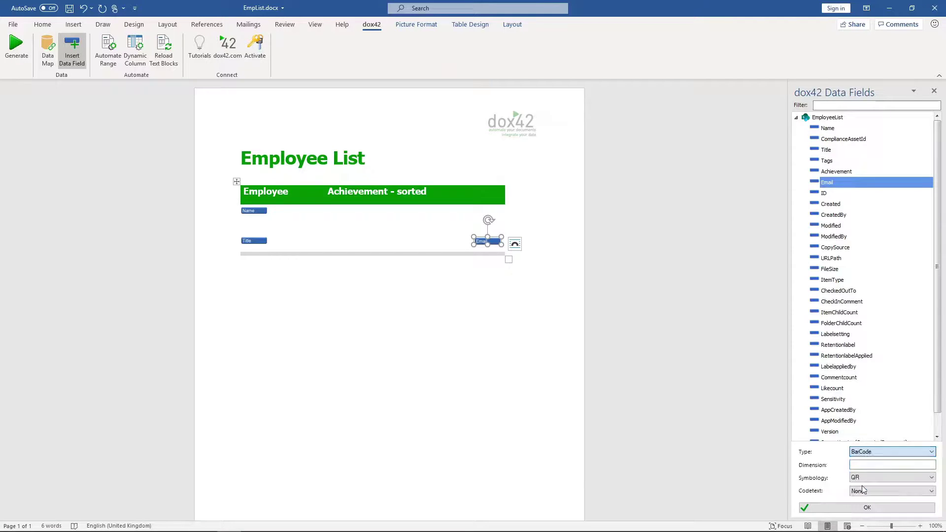
click(856, 466)
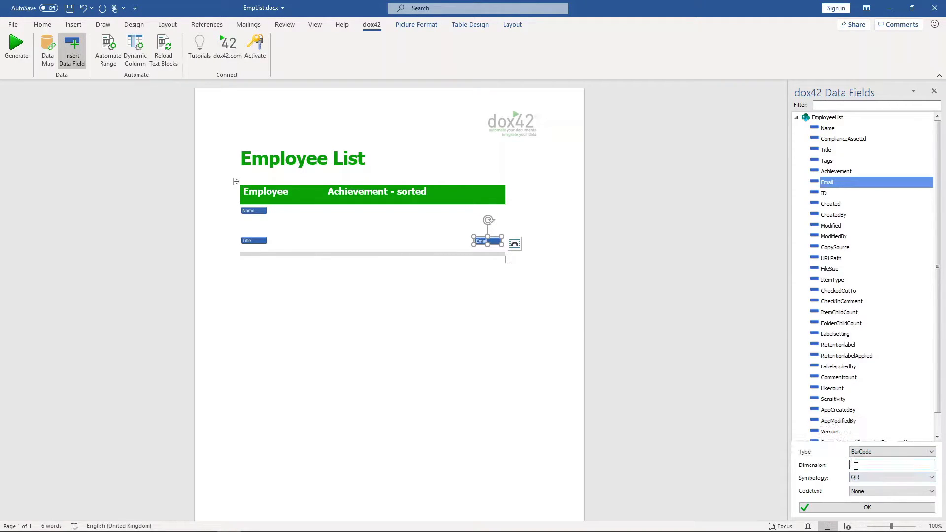
text(30)
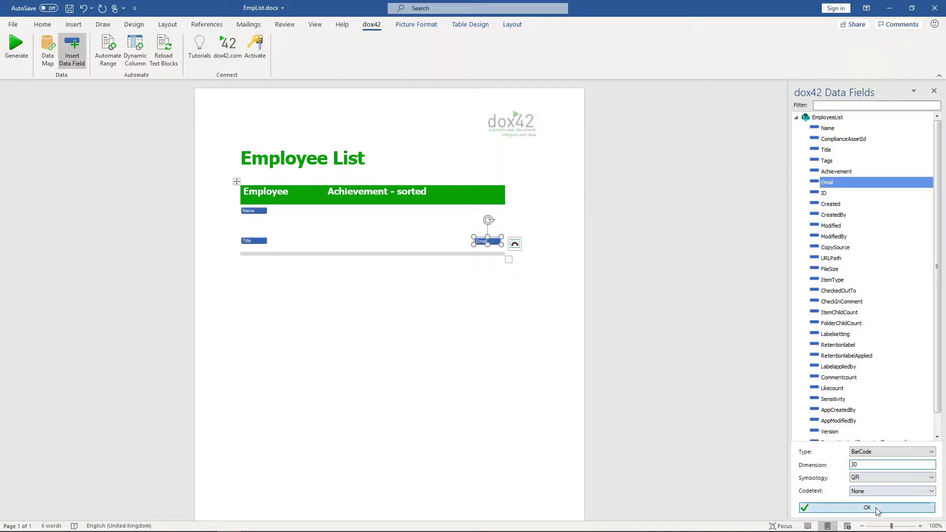
click(877, 511)
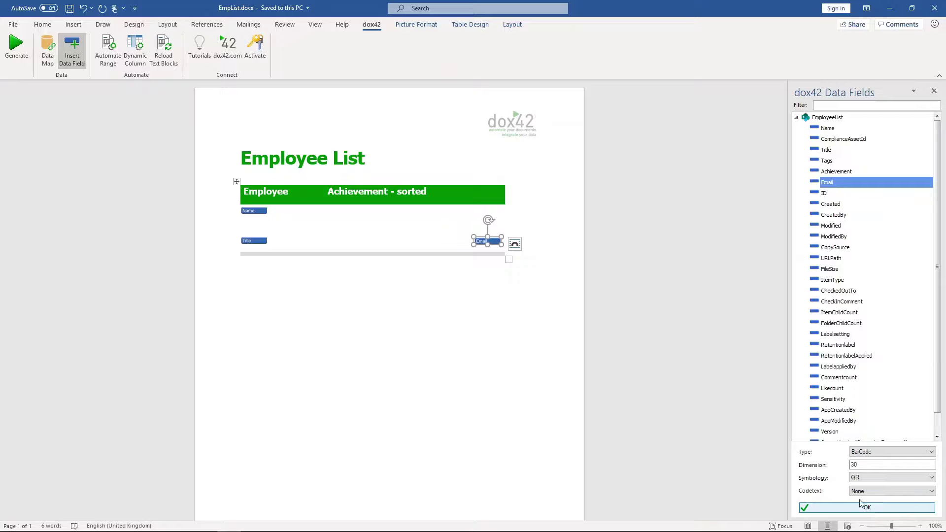
Generate a test document from the Employee List template.
click(28, 63)
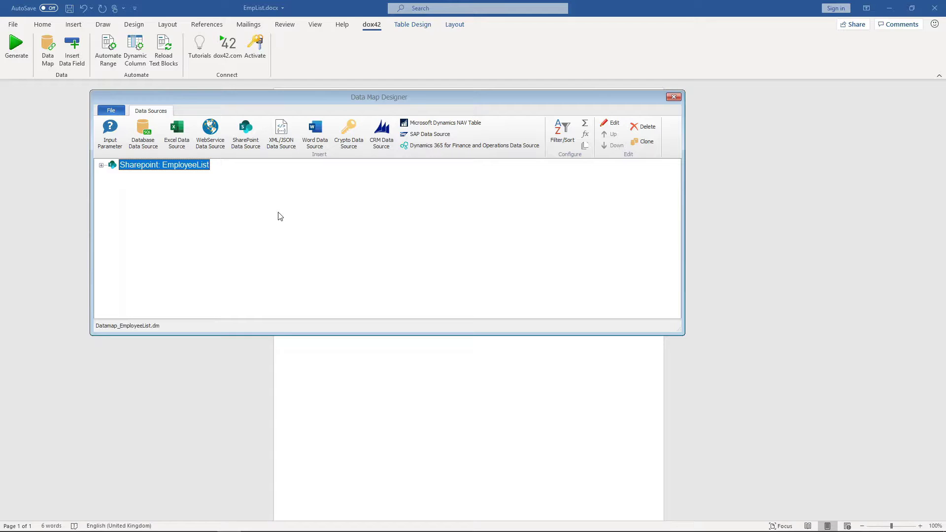
Add an Excel data source 'Progressbar' using Progressbar.xlsx, with its folder replaced by DocPath.
click(175, 138)
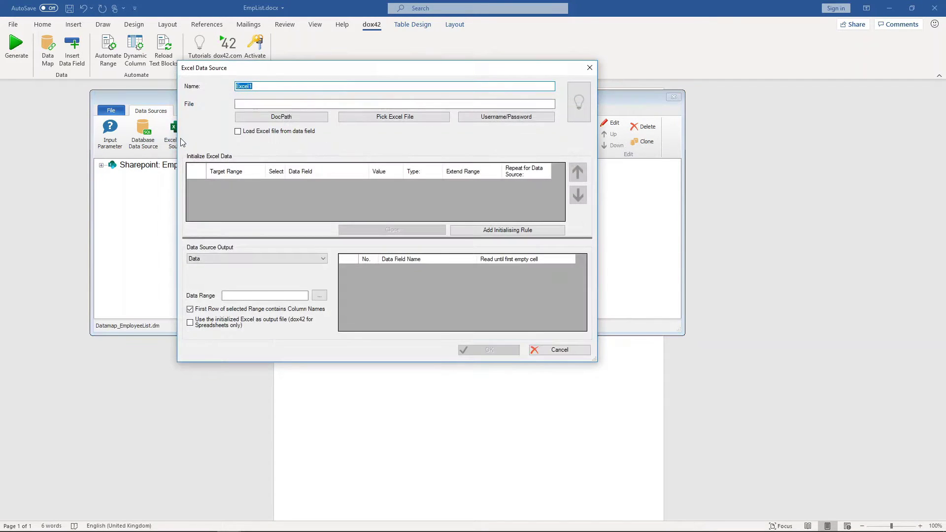
text(Progressbar)
click(356, 121)
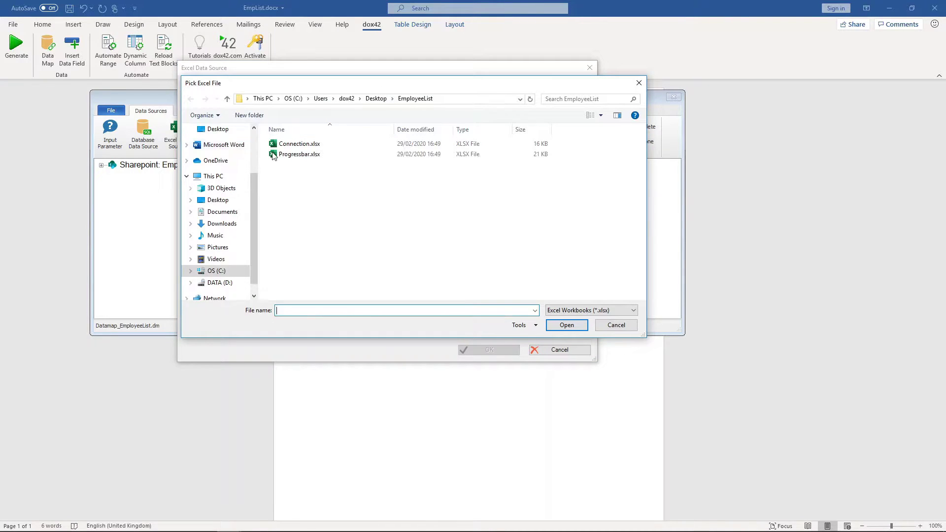
double_click(288, 155)
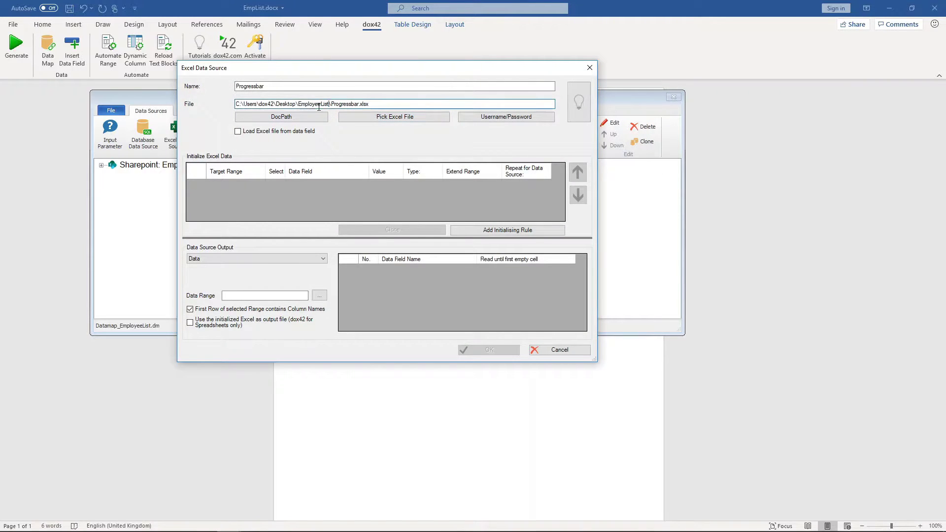
drag(329, 104, 236, 104)
click(260, 119)
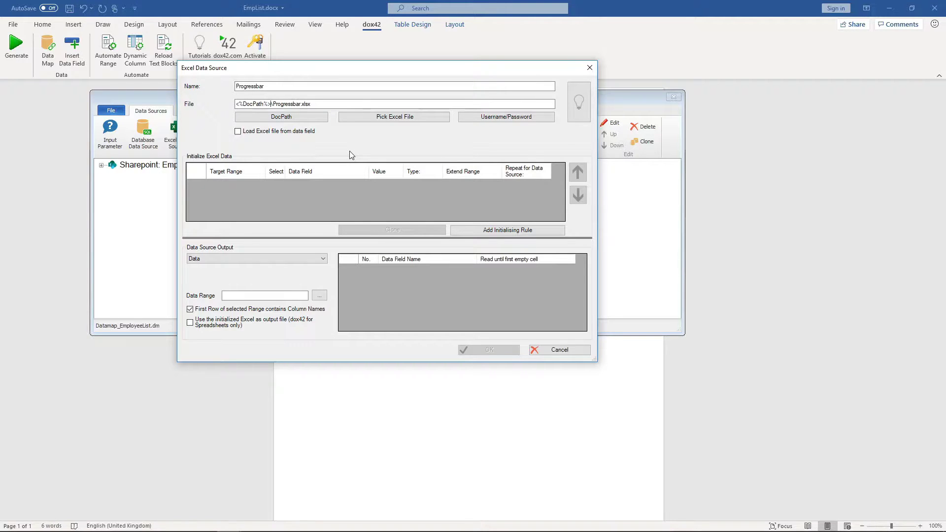
Add an initialising rule targeting cell F9 of the Progressbar workbook.
click(487, 231)
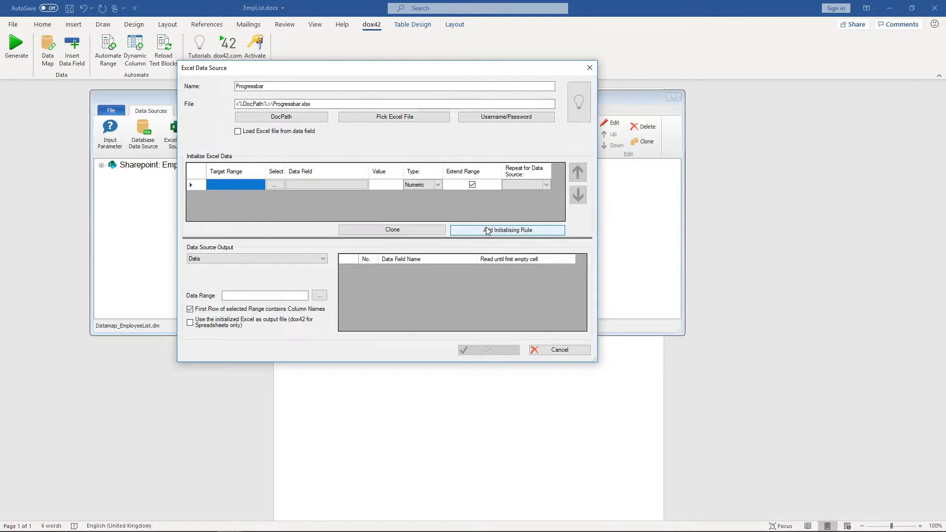
click(275, 184)
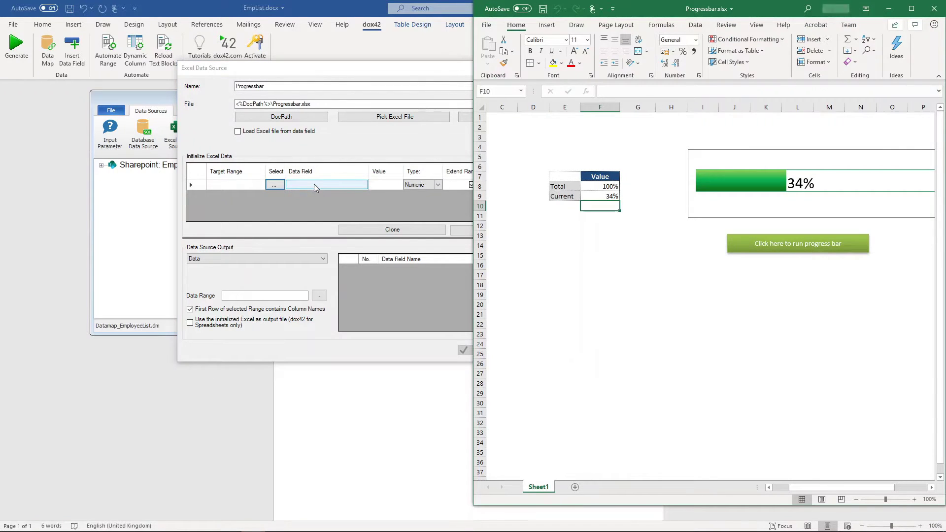
click(594, 196)
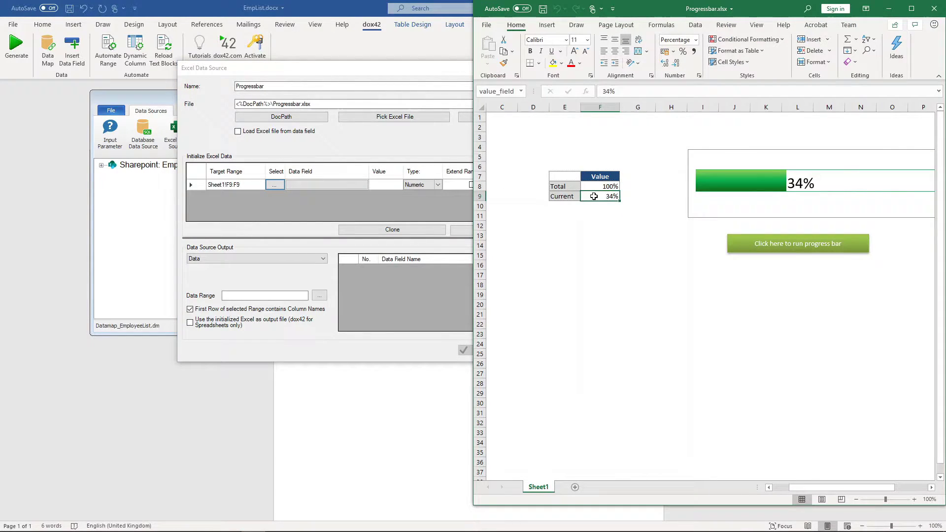
click(935, 9)
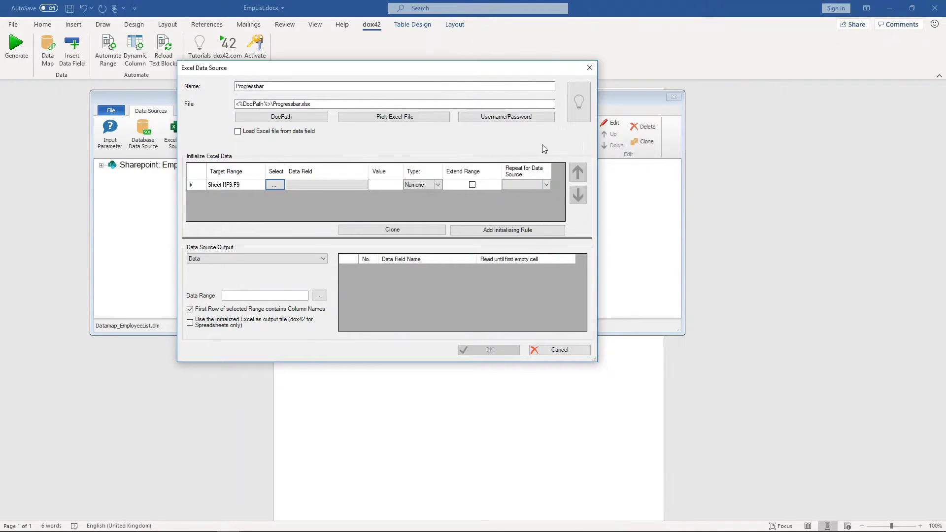
Fill the F9 rule from EmployeeList Achievement and output Charts from Sheet1.
click(328, 184)
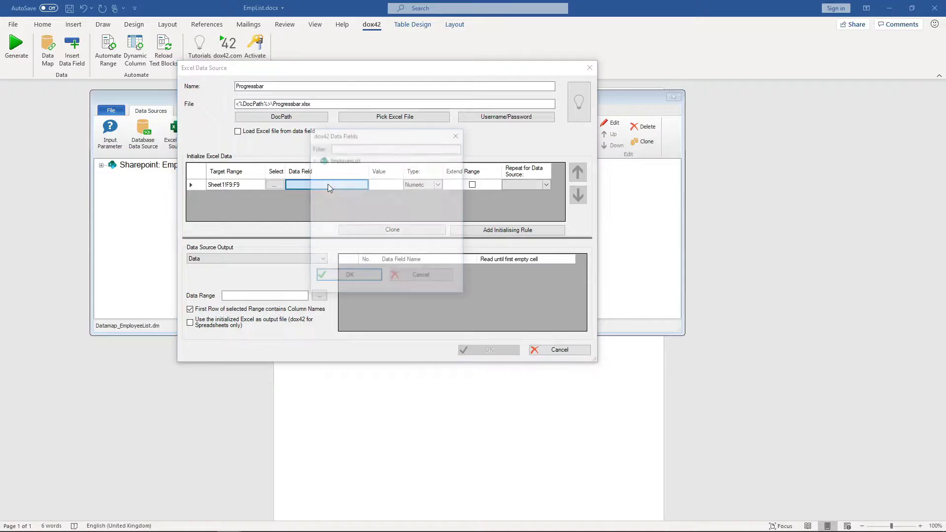
click(314, 160)
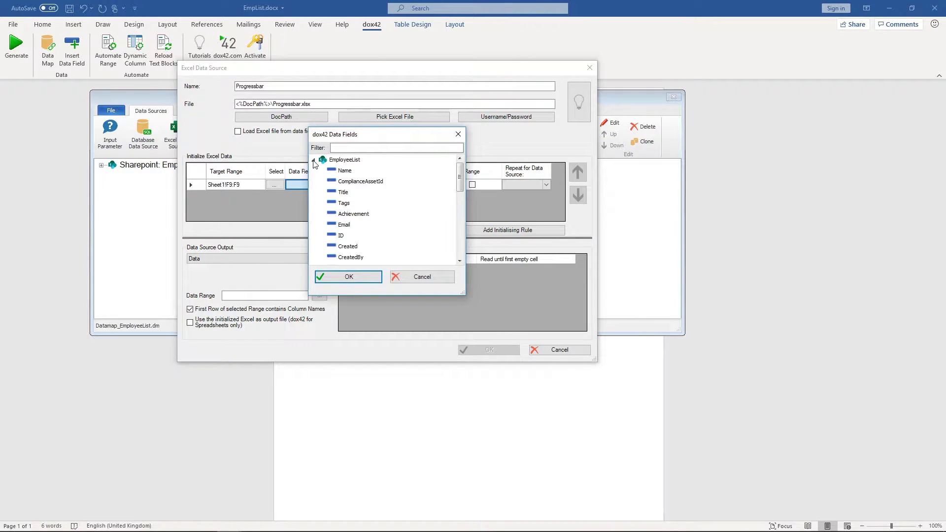
click(352, 215)
click(359, 276)
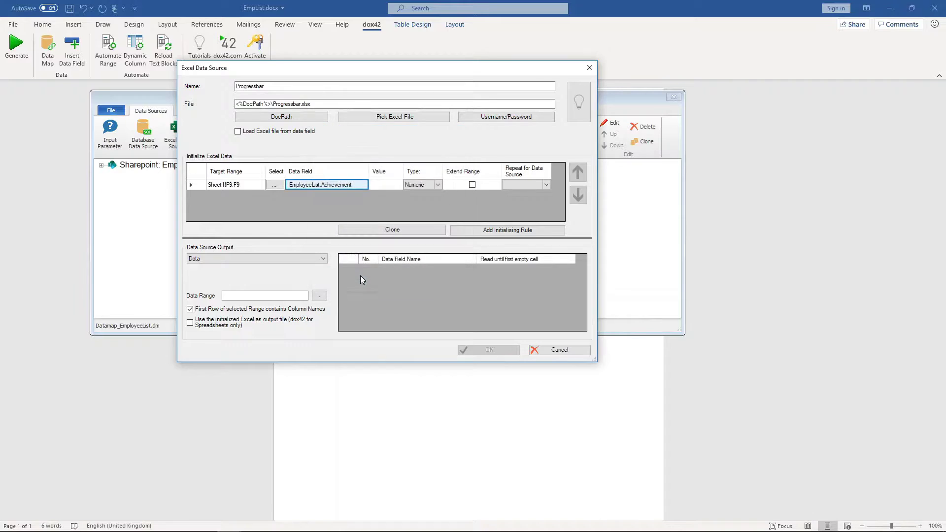
click(306, 259)
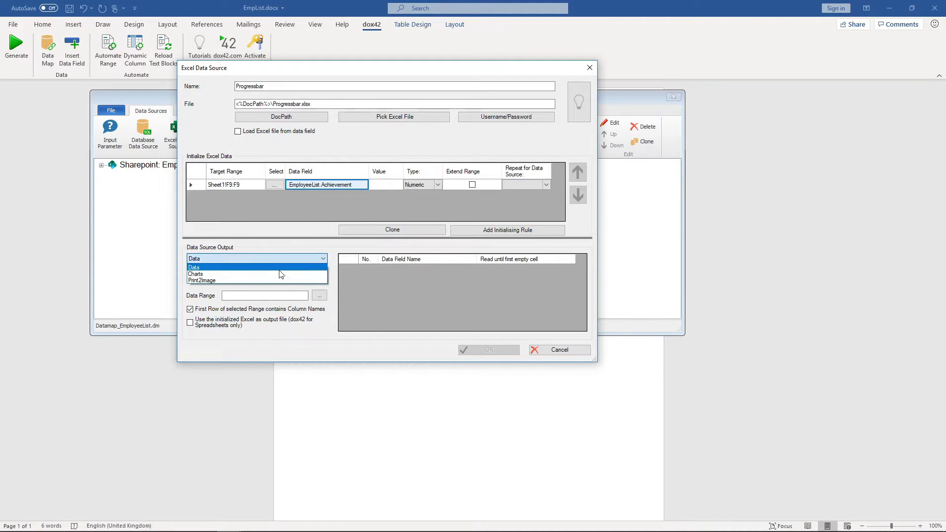
click(266, 272)
click(266, 279)
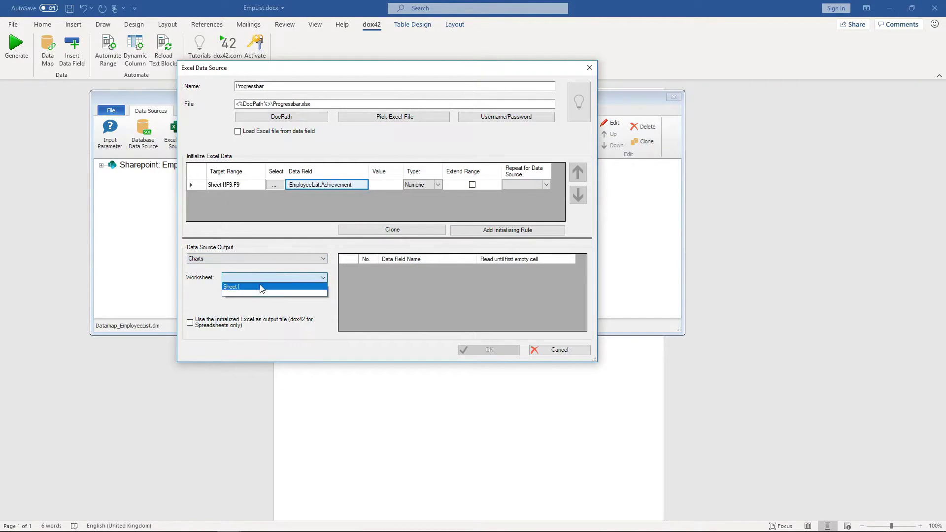
click(261, 287)
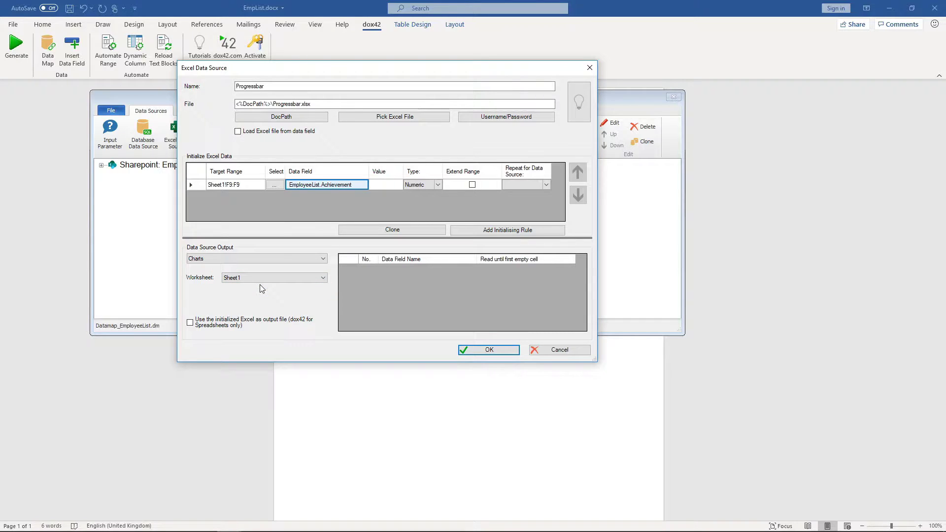
click(486, 350)
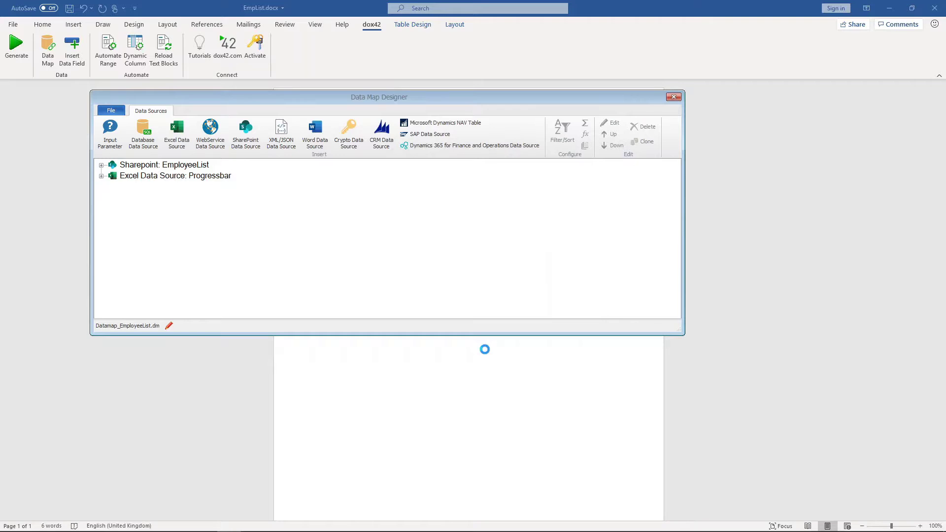
Save the data map and close the Data Map Designer.
click(111, 111)
click(140, 170)
click(674, 96)
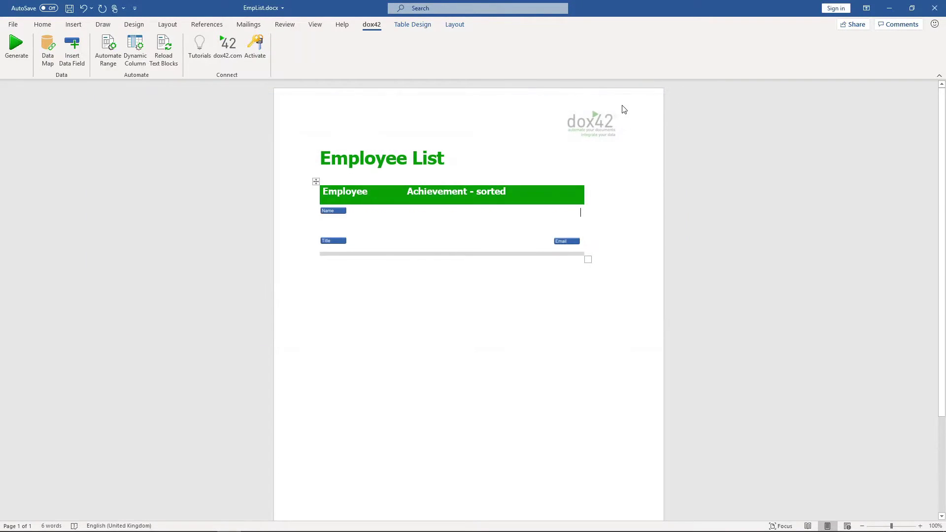
Insert the Progressbar ProgressBar field into the Achievement column as an Image, dimension 200.
click(72, 49)
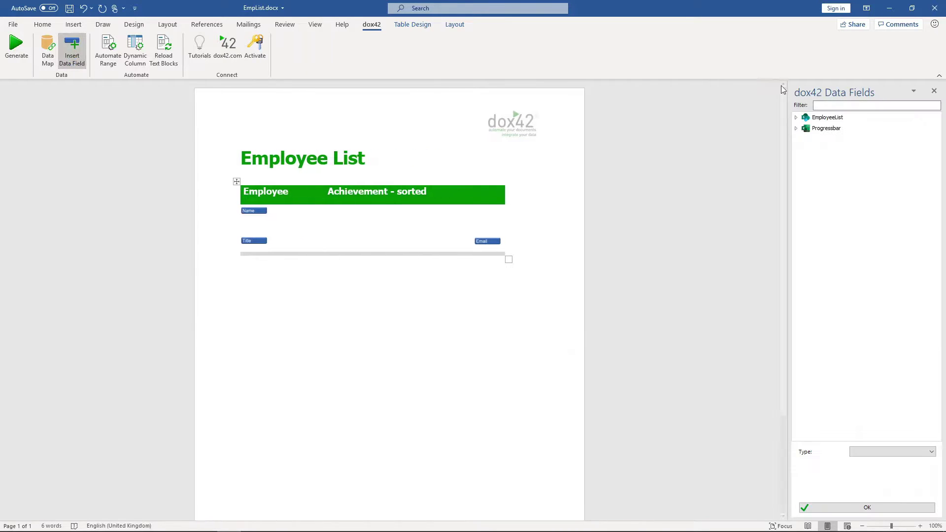
click(795, 128)
click(817, 140)
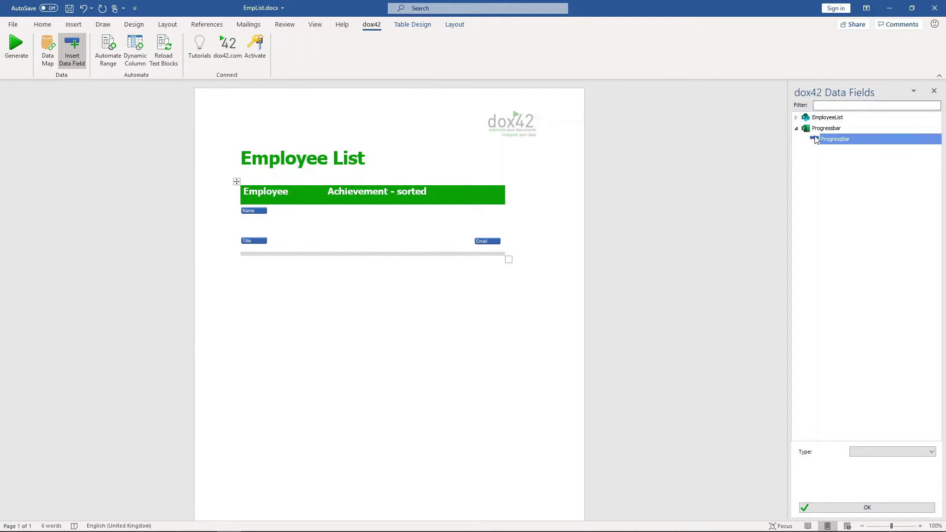
click(868, 452)
click(867, 473)
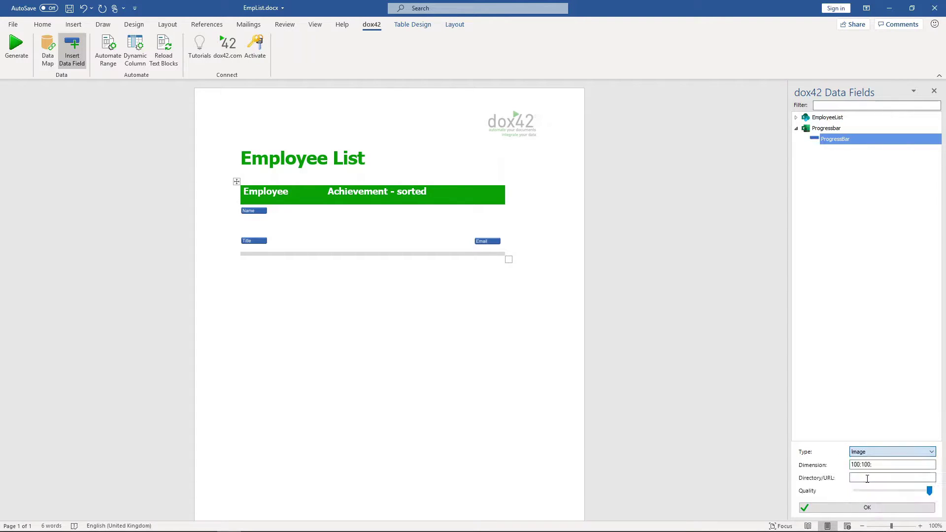
double_click(867, 465)
text(200)
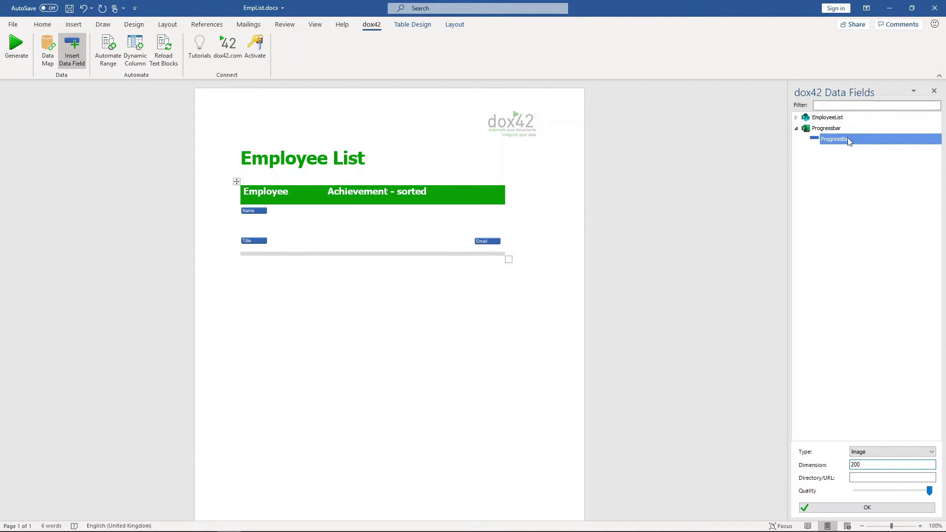
drag(847, 141, 488, 214)
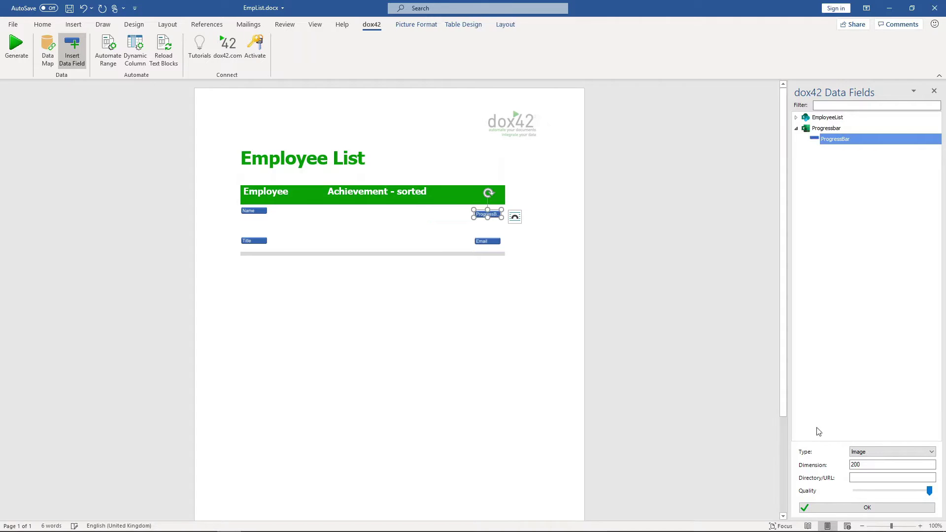
click(891, 507)
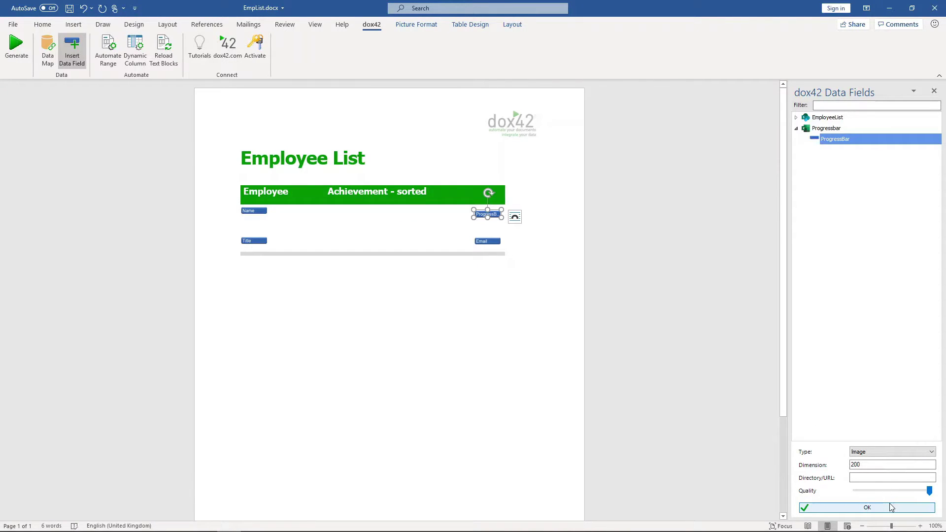
Save the template when prompted and generate the employee list document.
click(17, 64)
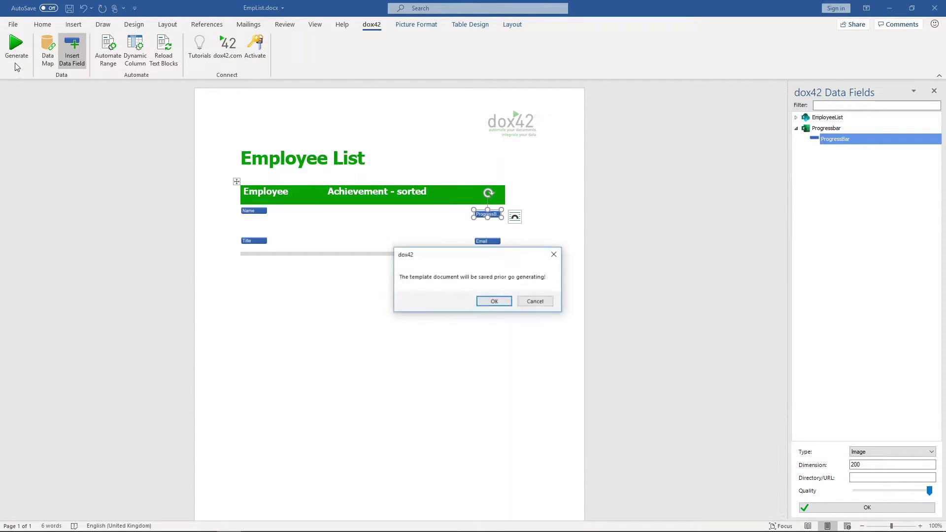
click(493, 302)
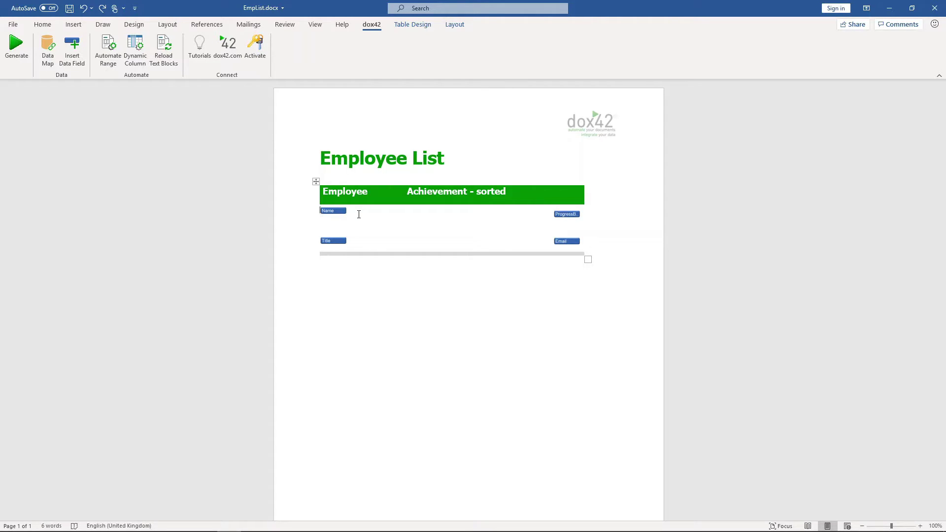
Set the range starting at the Name field to repeat for the EmployeeList data source.
click(334, 211)
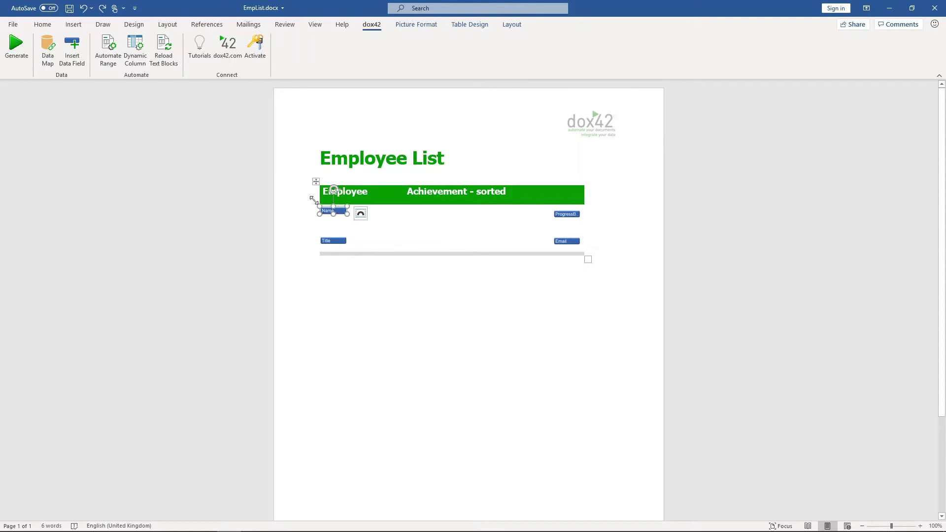
click(111, 62)
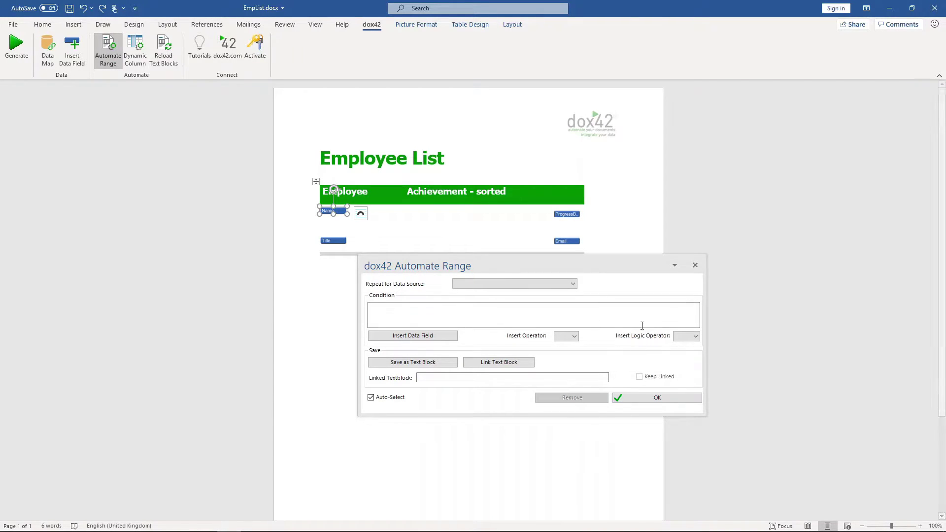
mouse_move(582, 310)
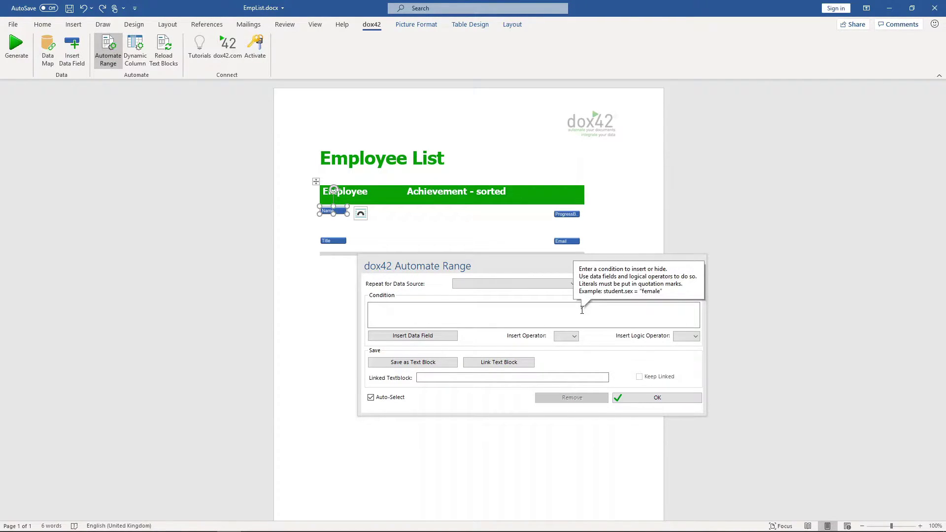
click(562, 284)
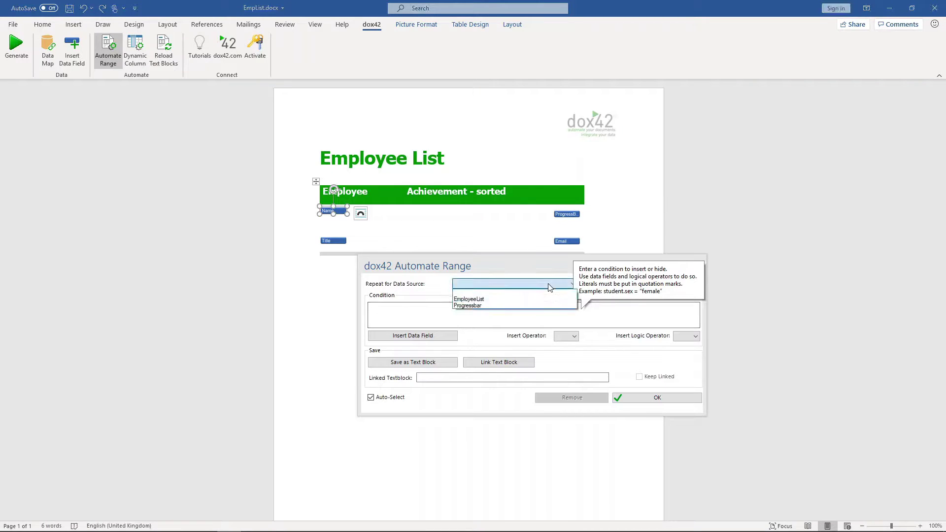
click(543, 302)
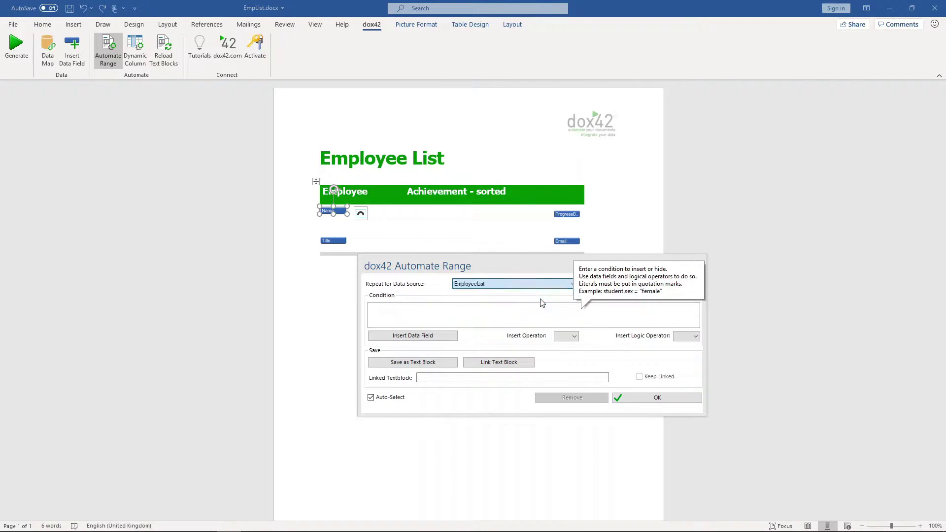
click(642, 399)
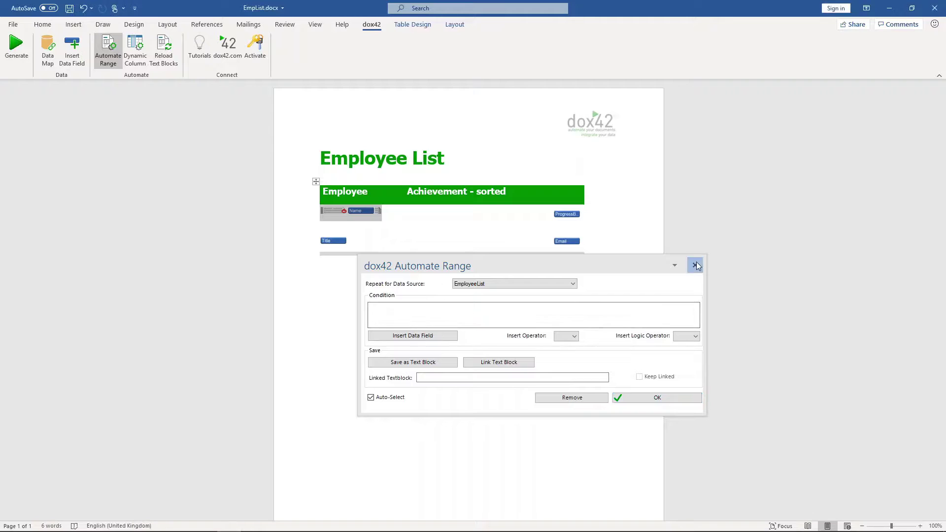
click(416, 220)
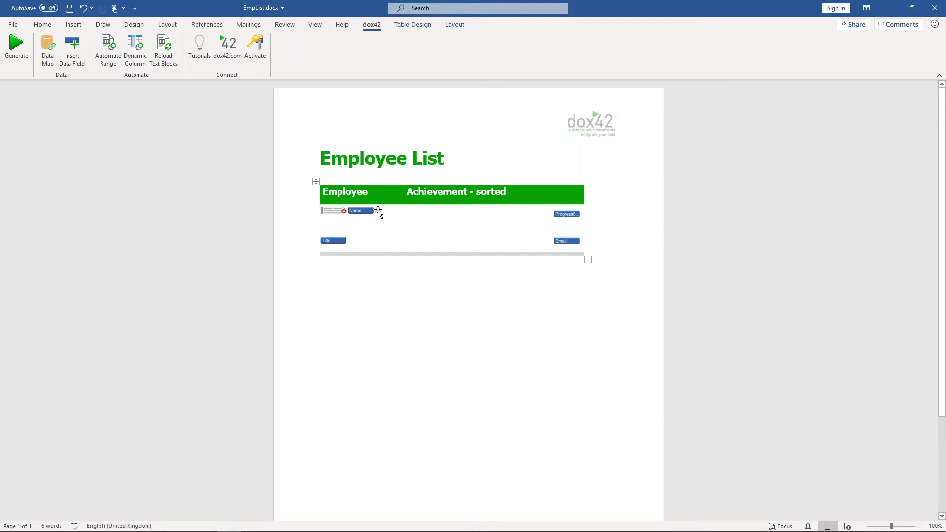
Extend the repeat range past the Email field, then save, generate and review the employee list.
drag(379, 211, 581, 248)
click(509, 284)
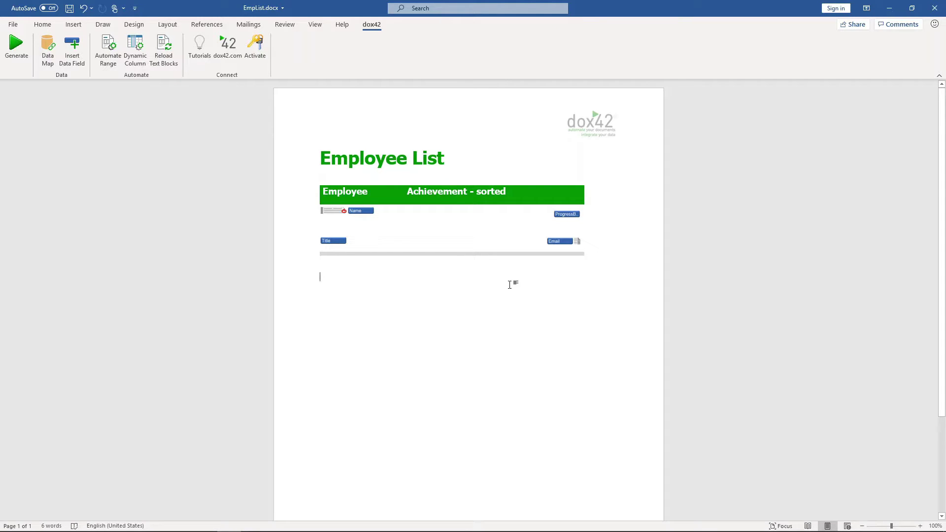
click(16, 47)
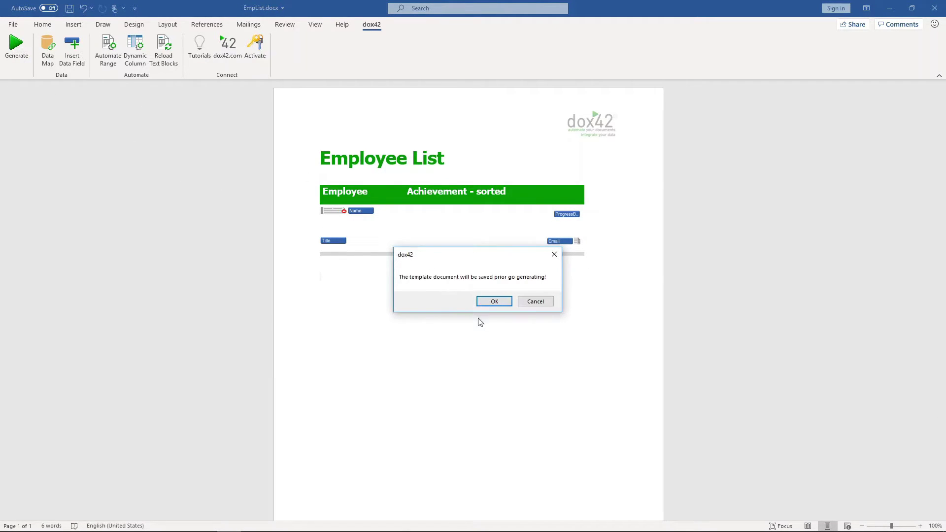
click(493, 302)
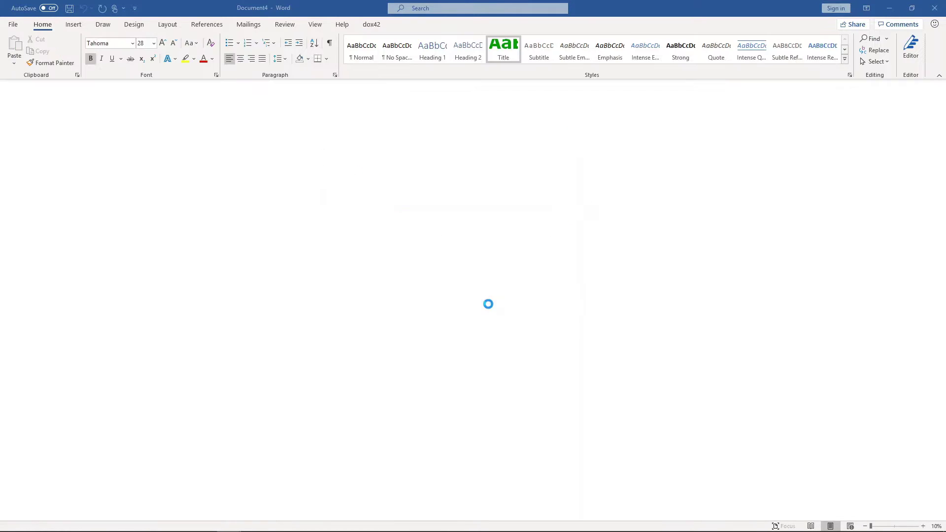
scroll(489, 304, down, 2)
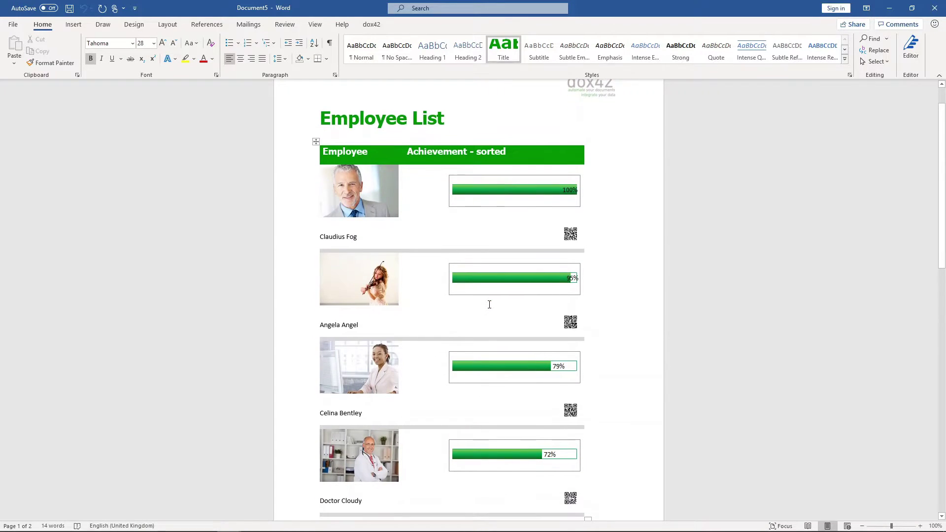
scroll(489, 304, down, 1)
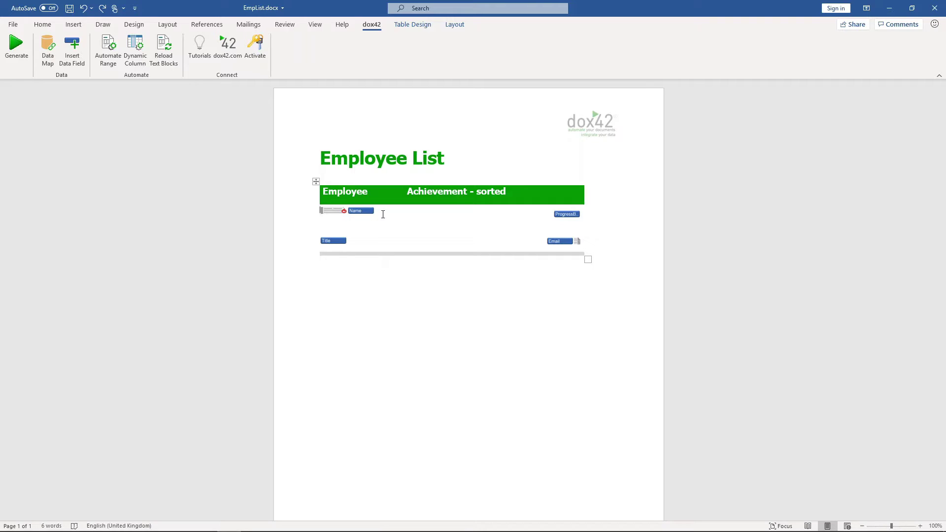
Add the condition EmployeeList.Achievement > "0.9" to the EmployeeList repeat range.
click(334, 211)
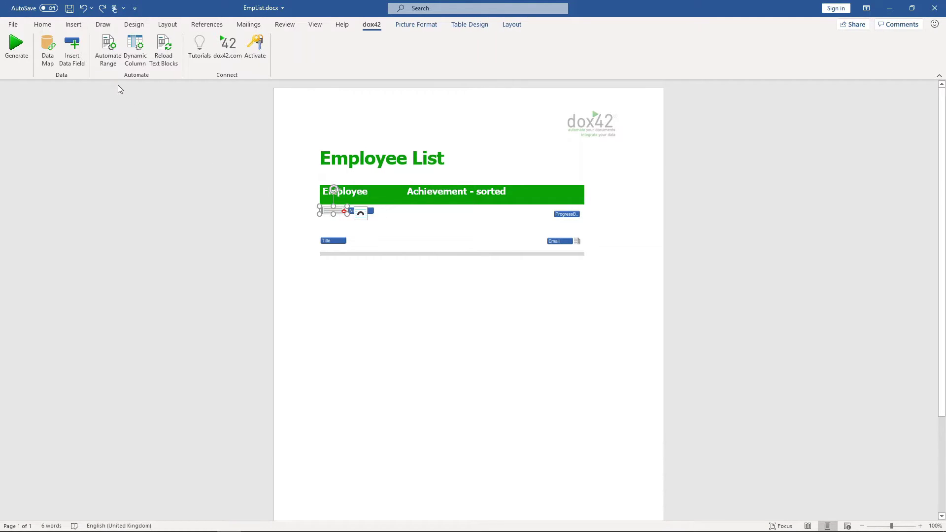
click(112, 59)
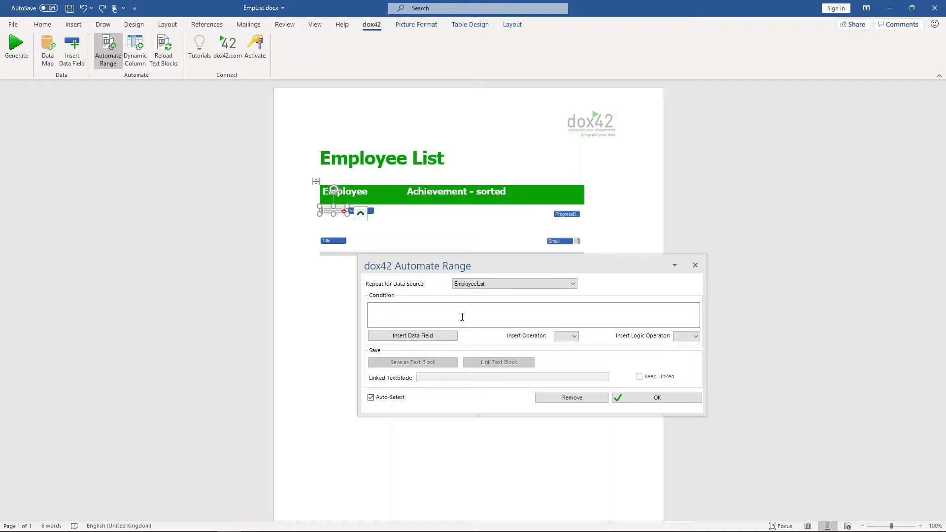
click(428, 339)
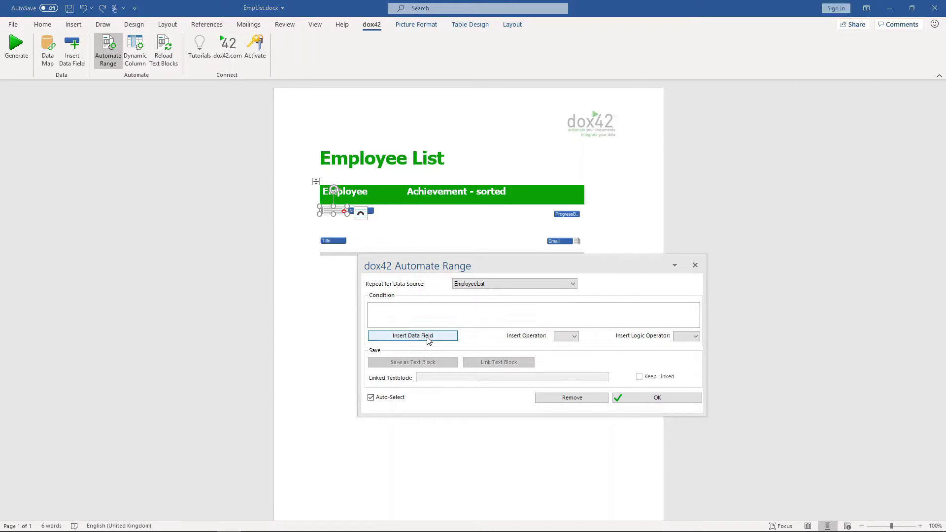
click(459, 281)
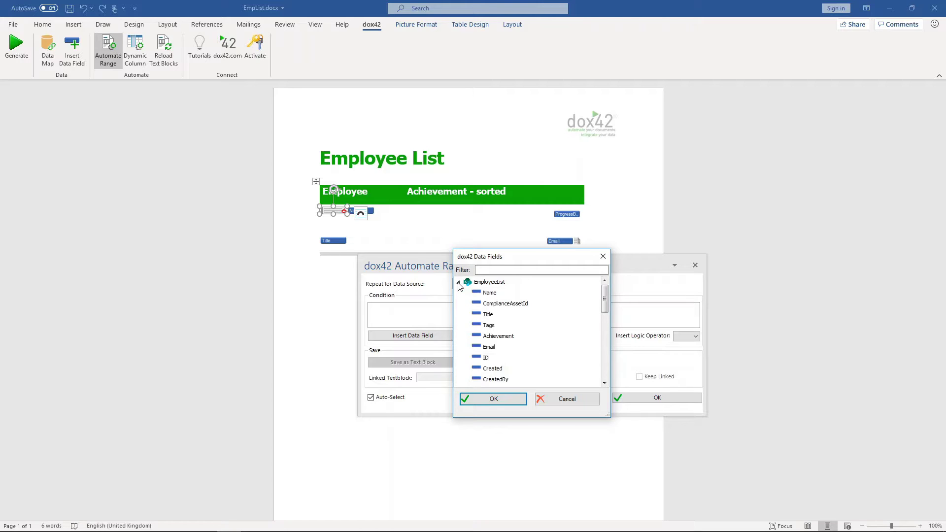
double_click(508, 337)
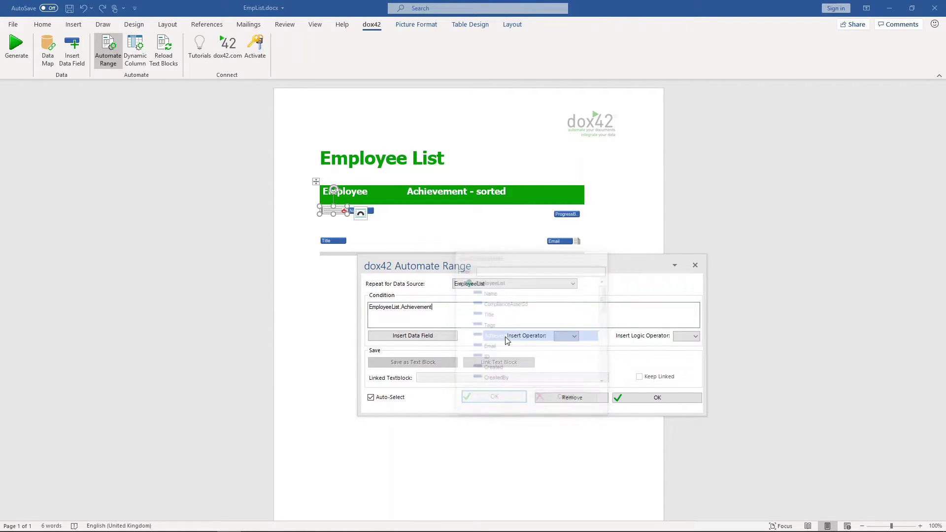
click(566, 336)
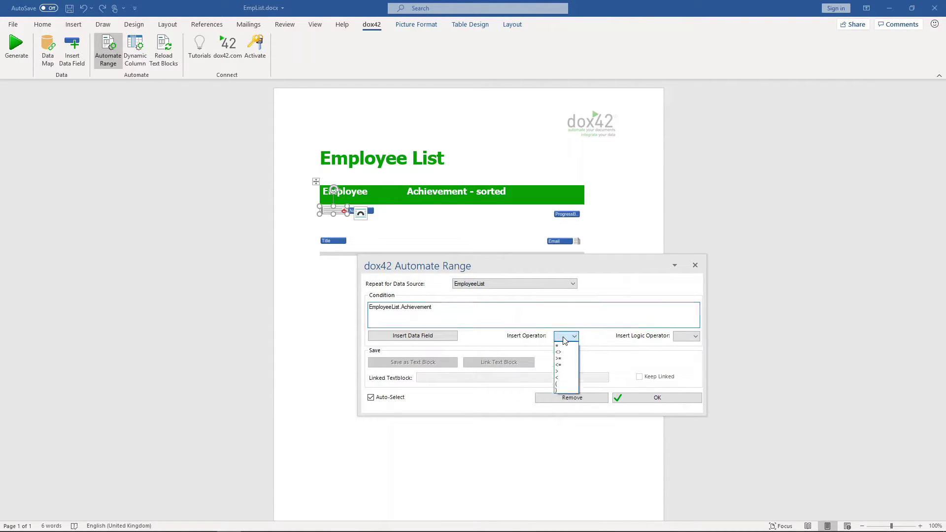
click(565, 371)
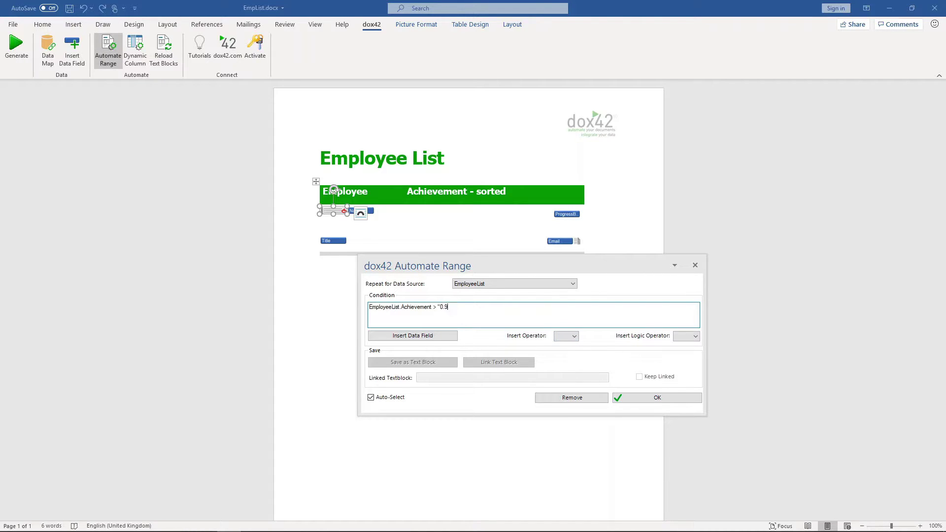
click(693, 339)
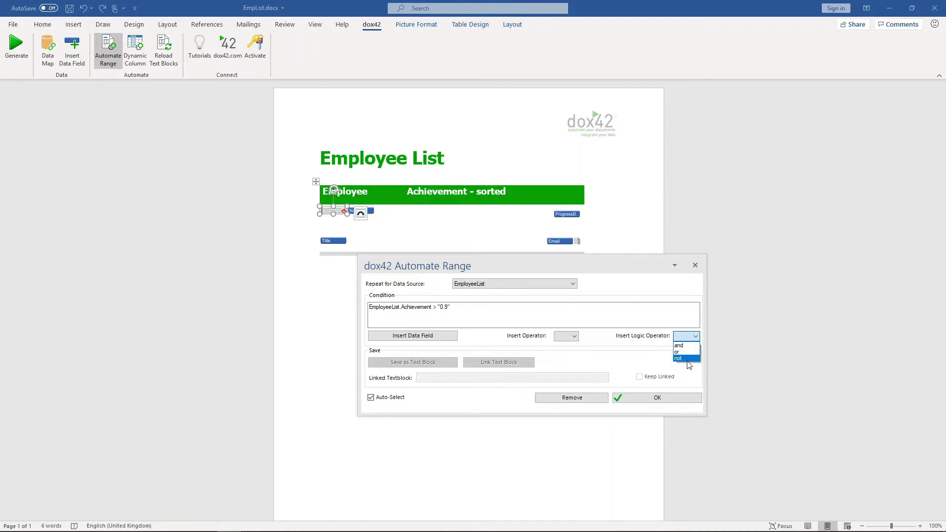
click(666, 400)
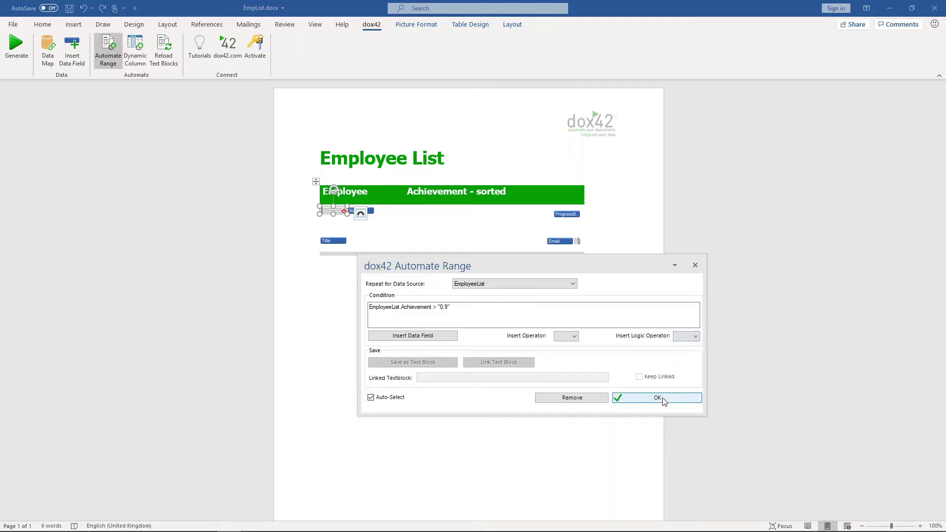
click(664, 400)
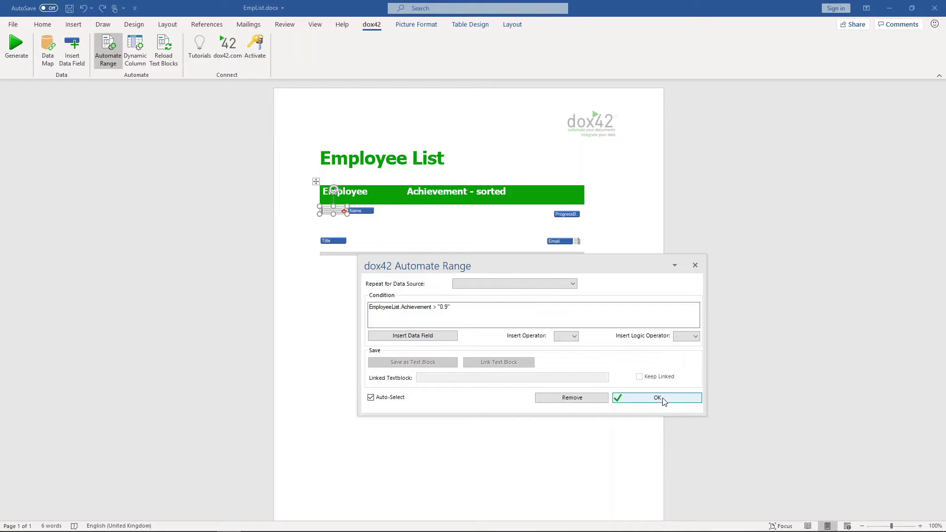
click(696, 266)
Adjust the selection around the Name field and the picture beside Email.
click(357, 212)
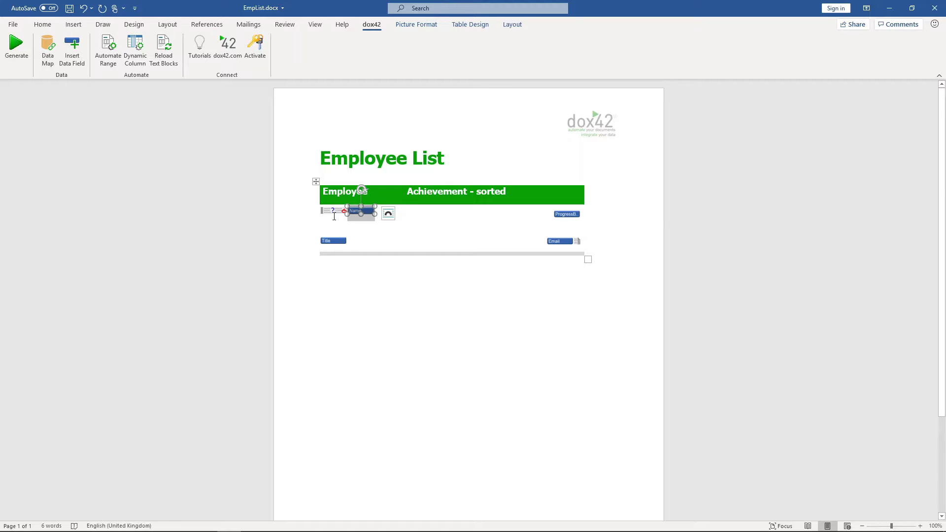
key(F2)
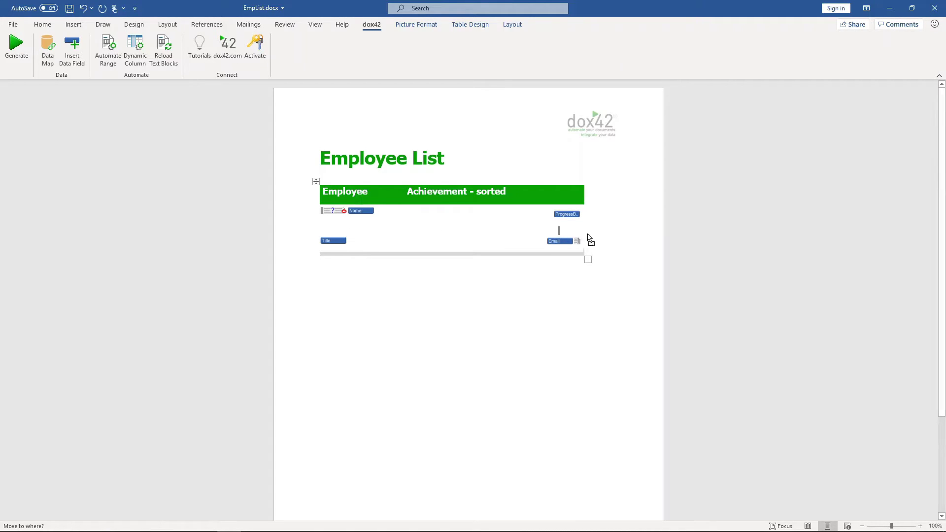
click(577, 241)
click(613, 256)
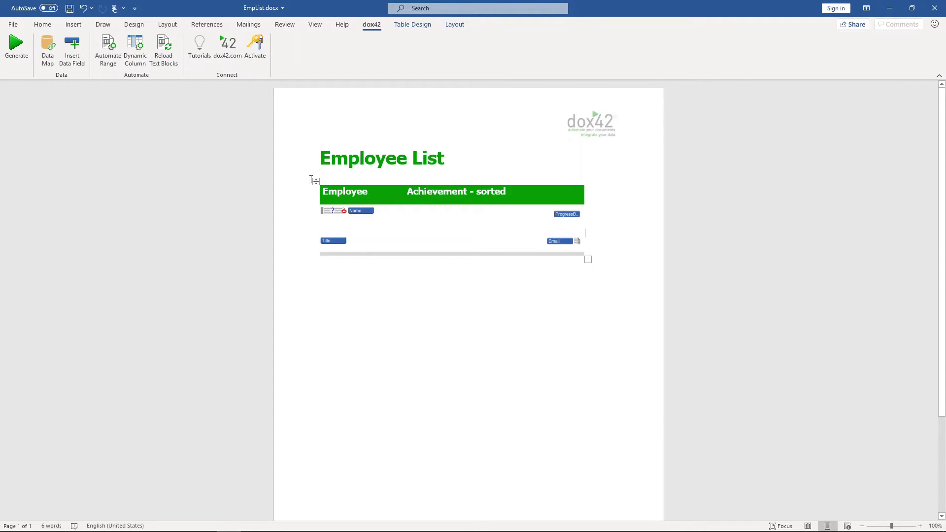
Save the template when prompted and generate the Achievement-filtered employee list.
click(26, 59)
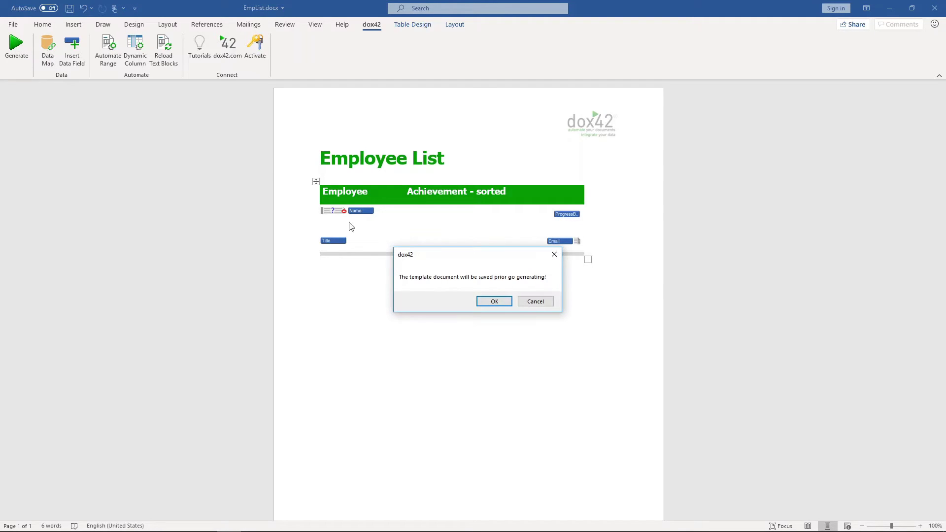
click(498, 302)
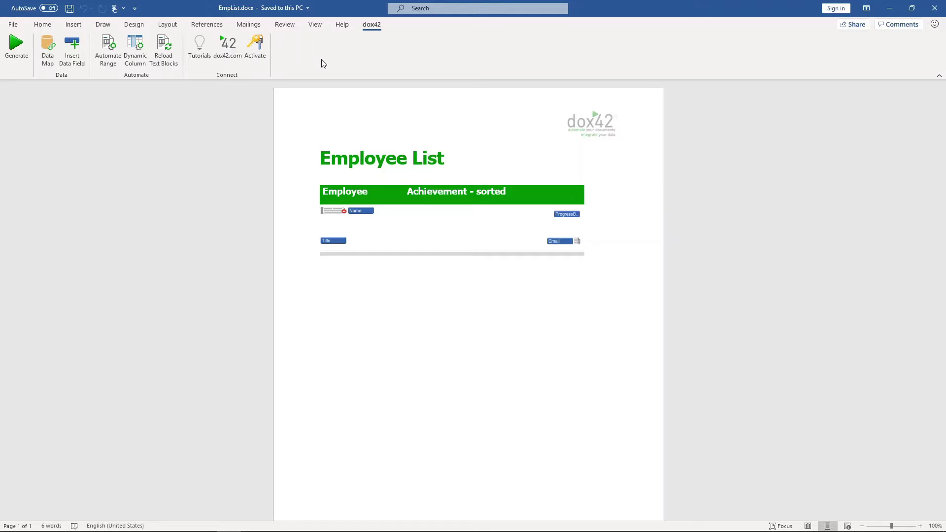
Create input parameter Employee_Selected of type Select from Data Source, commented 'Select a employ'.
click(48, 49)
click(72, 95)
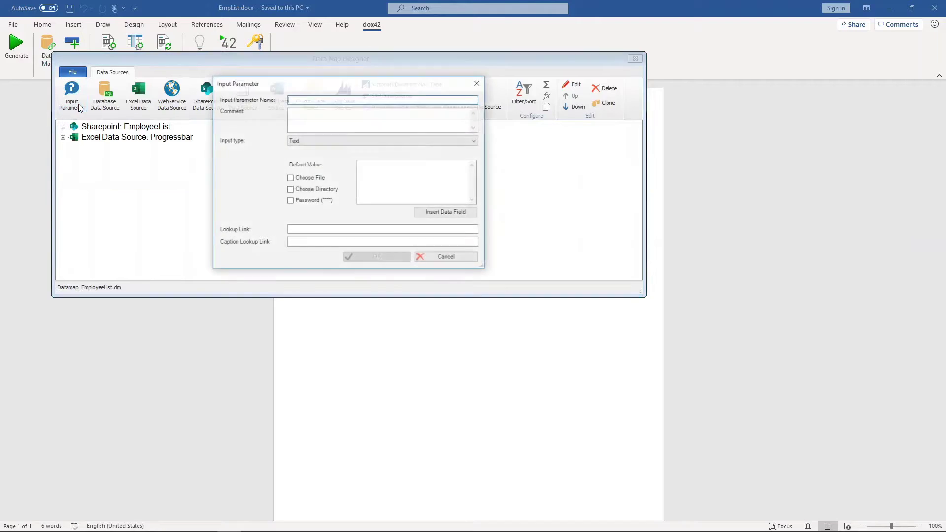
click(447, 140)
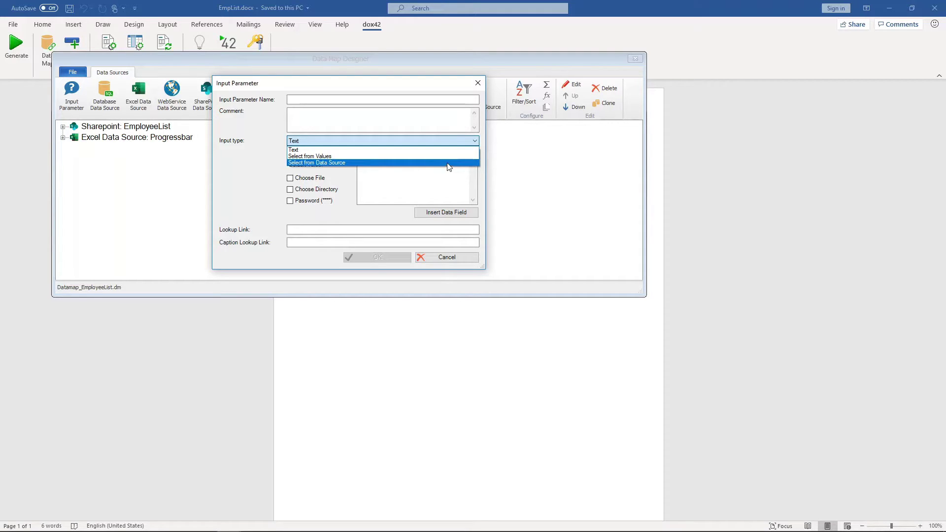
click(448, 164)
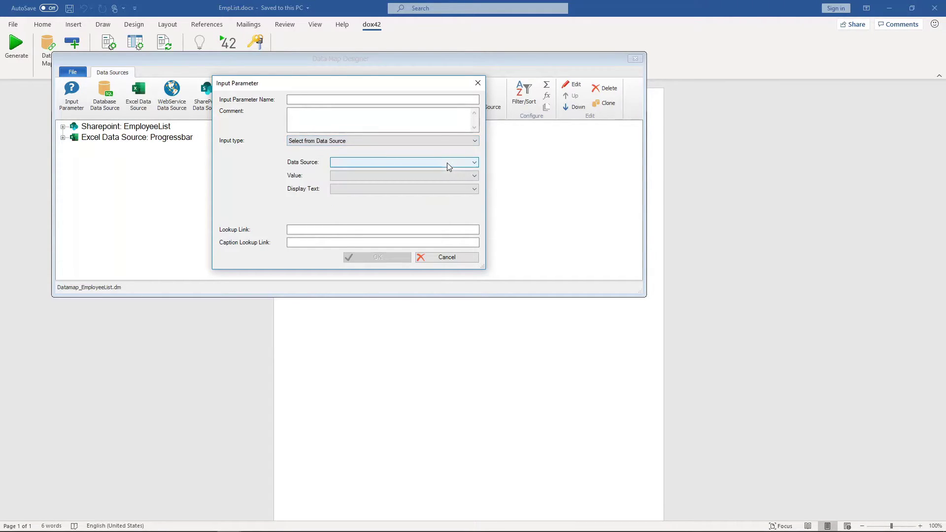
click(383, 101)
text(Employe)
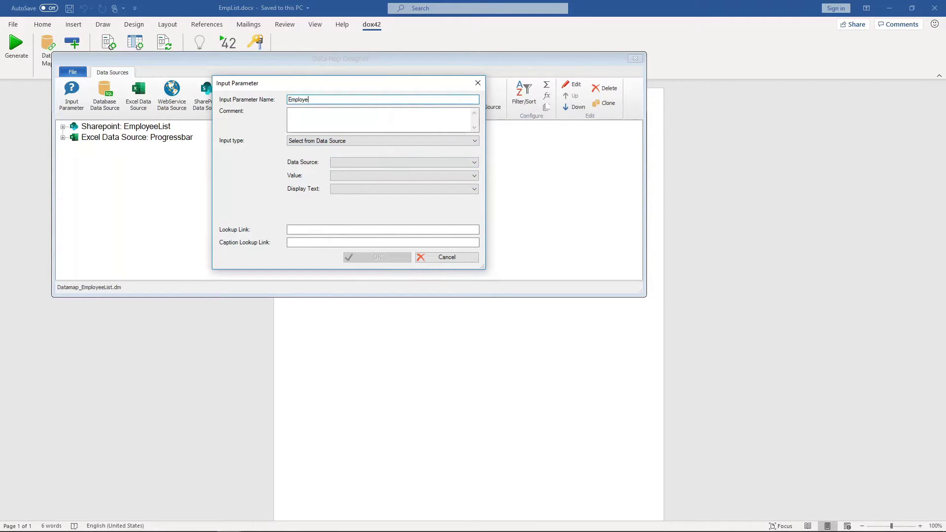
text(e_Selected)
key(Tab)
text(Sele)
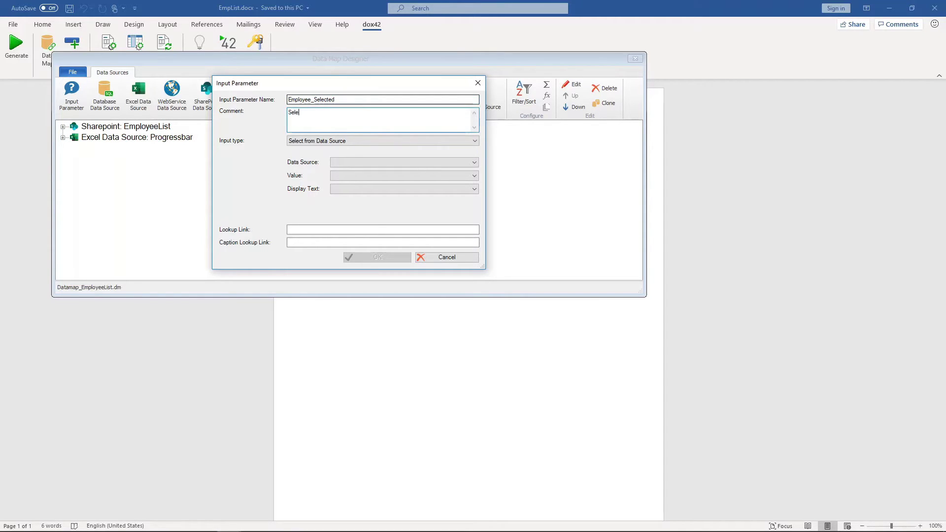
text(ct a employee)
Have Employee_Selected pick from EmployeeList using ID as value and Title as display text.
click(421, 162)
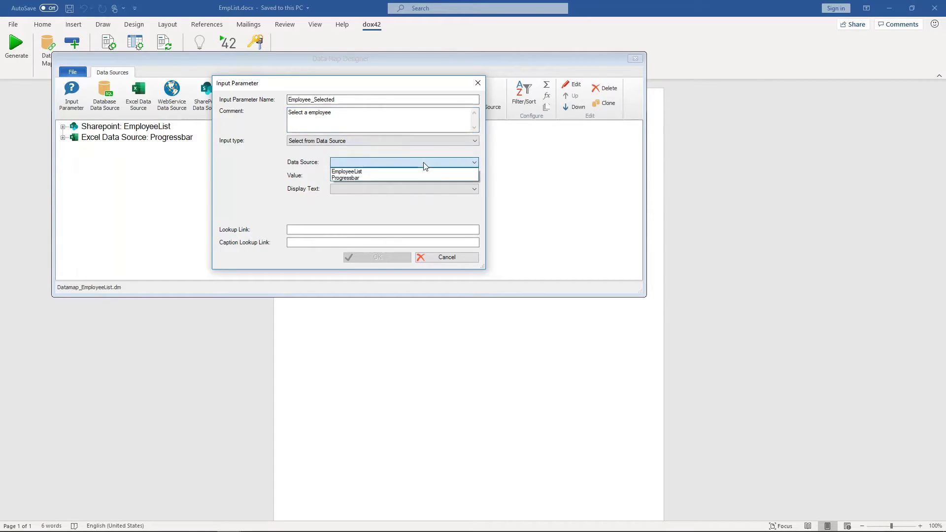
click(408, 170)
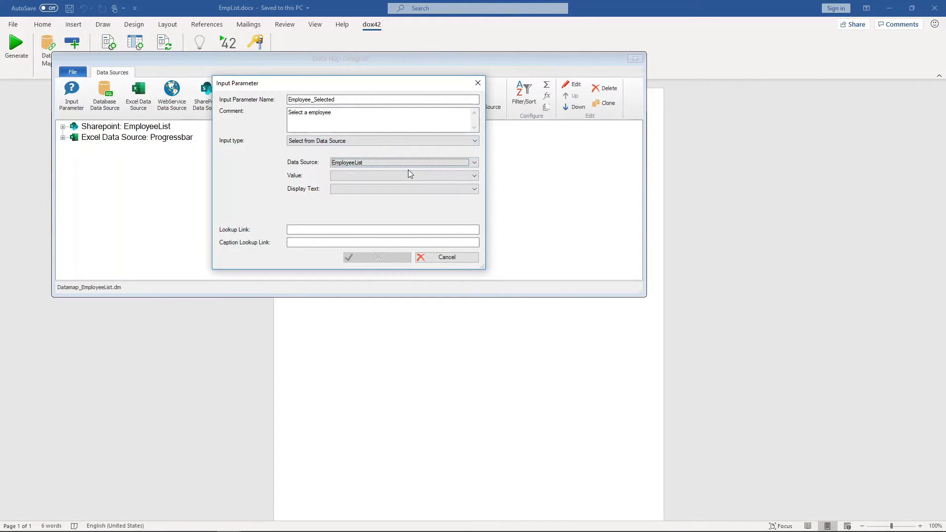
click(408, 176)
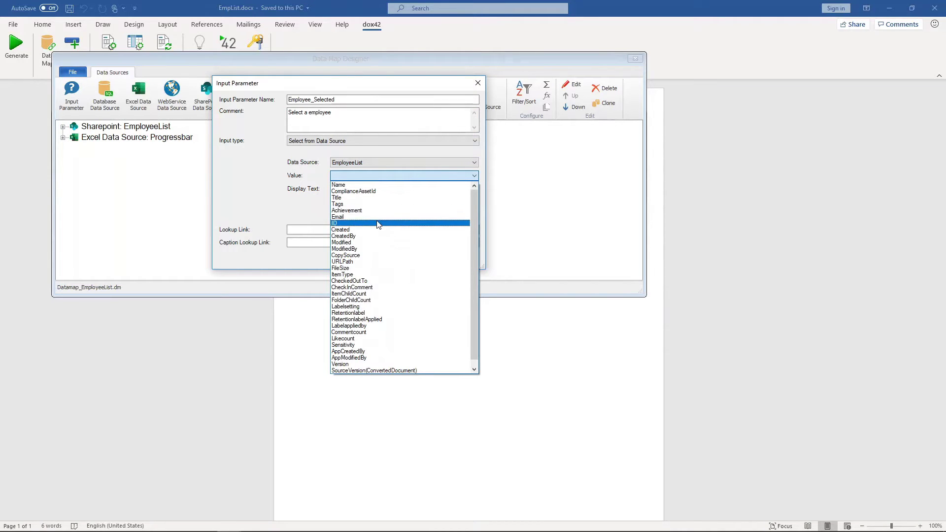
click(378, 224)
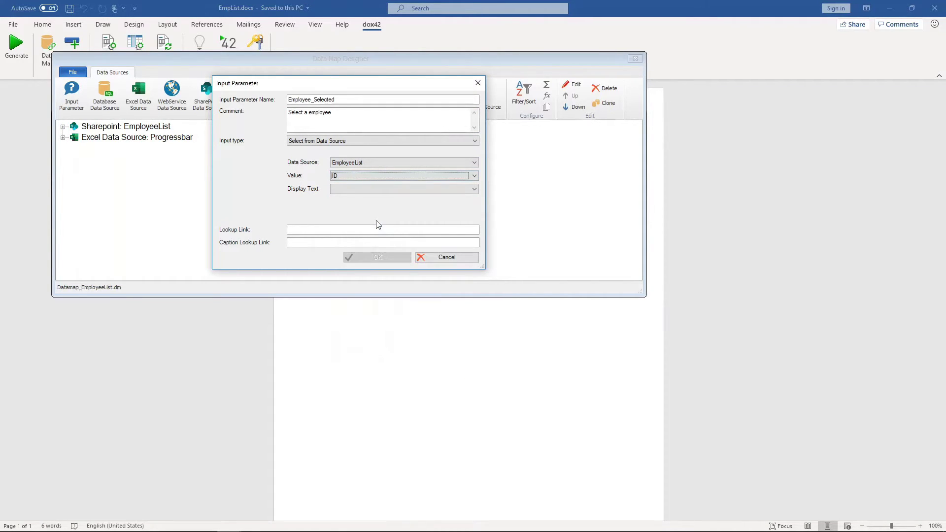
click(398, 193)
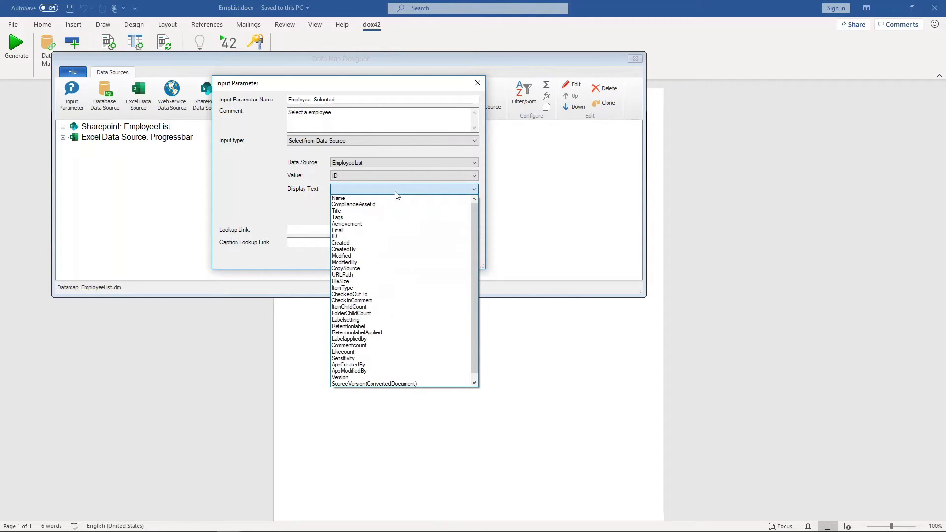
click(390, 211)
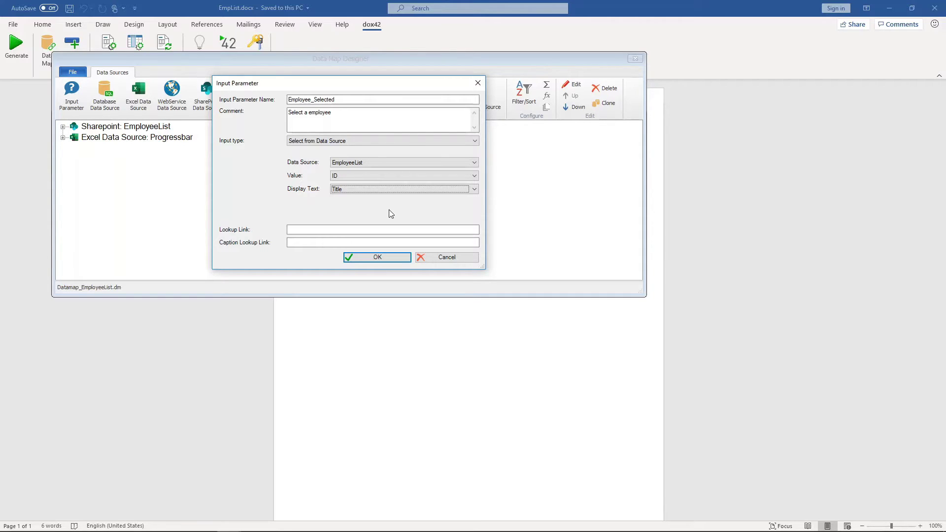
click(383, 257)
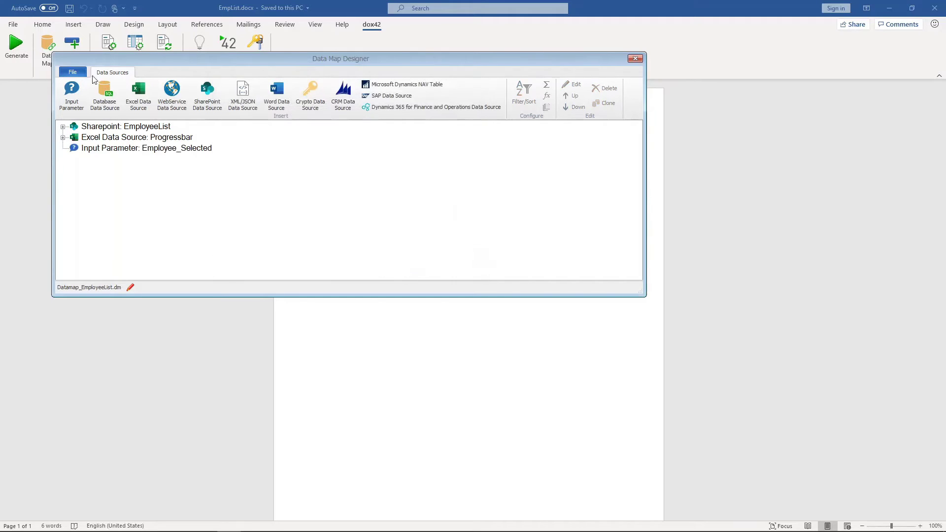
Save the data map and close its window.
click(73, 72)
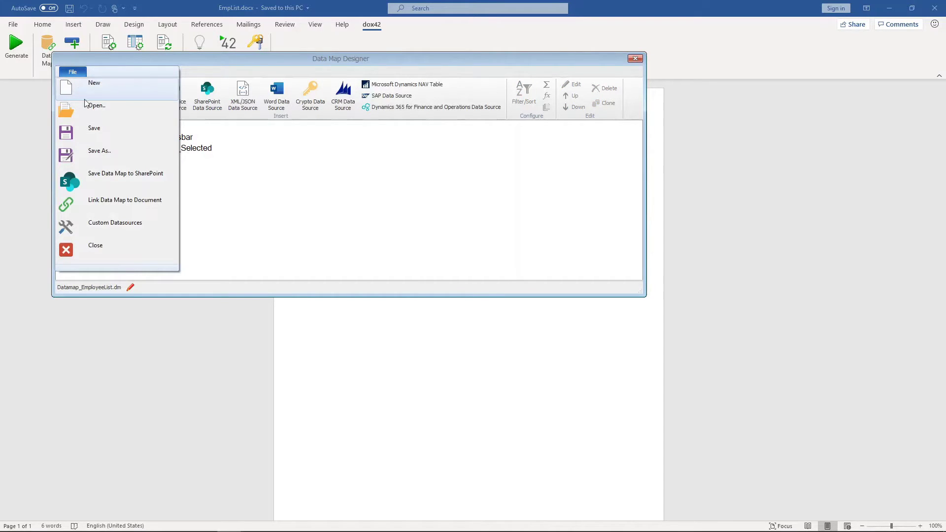
click(105, 137)
click(636, 58)
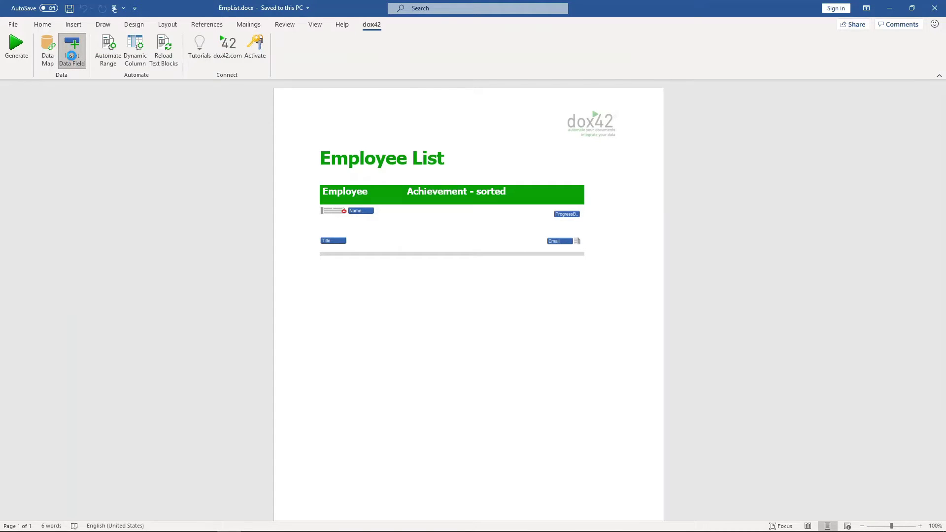
Show the dox42 Data Fields pane, select Employee_Selected, and reopen the Data Map.
click(71, 56)
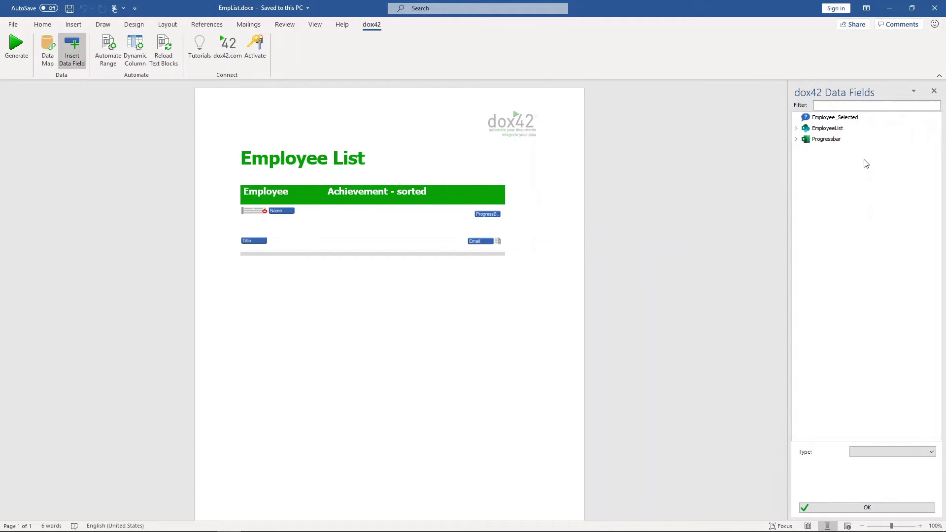
click(839, 121)
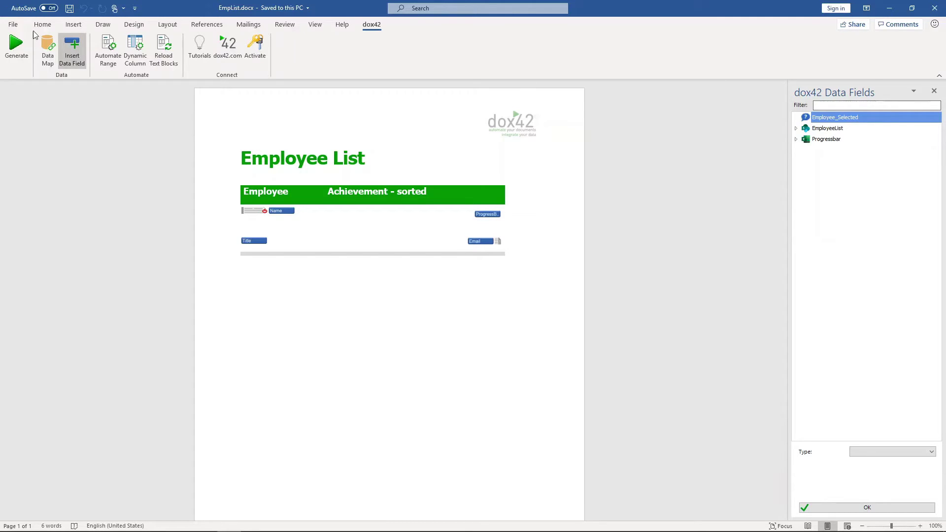
click(52, 64)
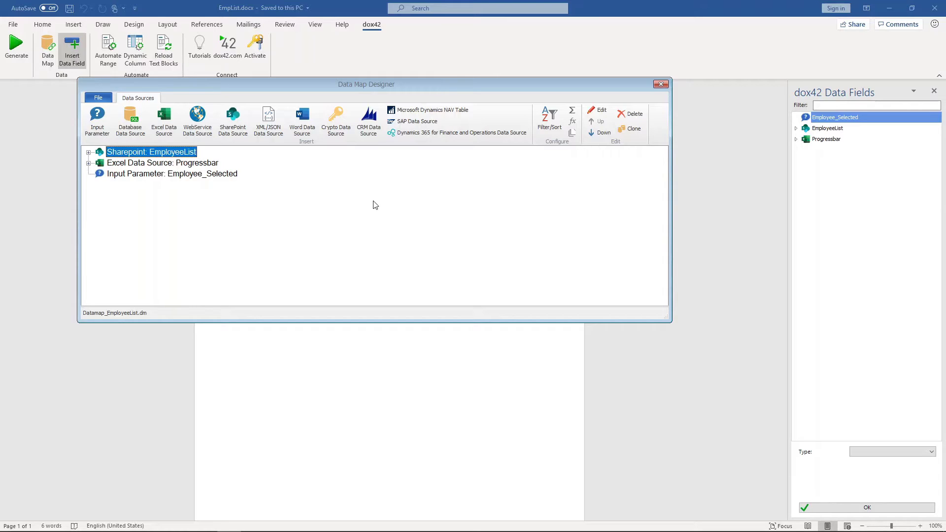
Duplicate the EmployeeList SharePoint source and open the copy's query settings.
click(632, 130)
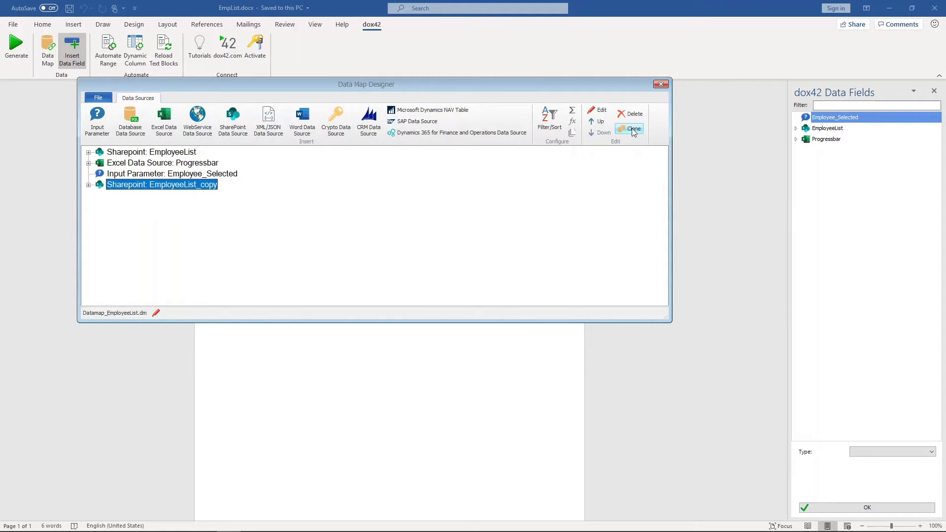
double_click(206, 185)
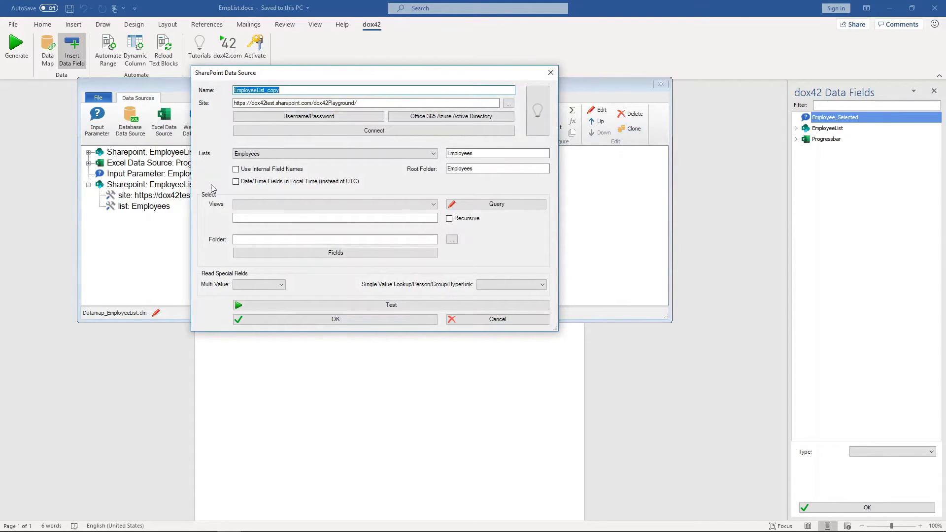
click(476, 206)
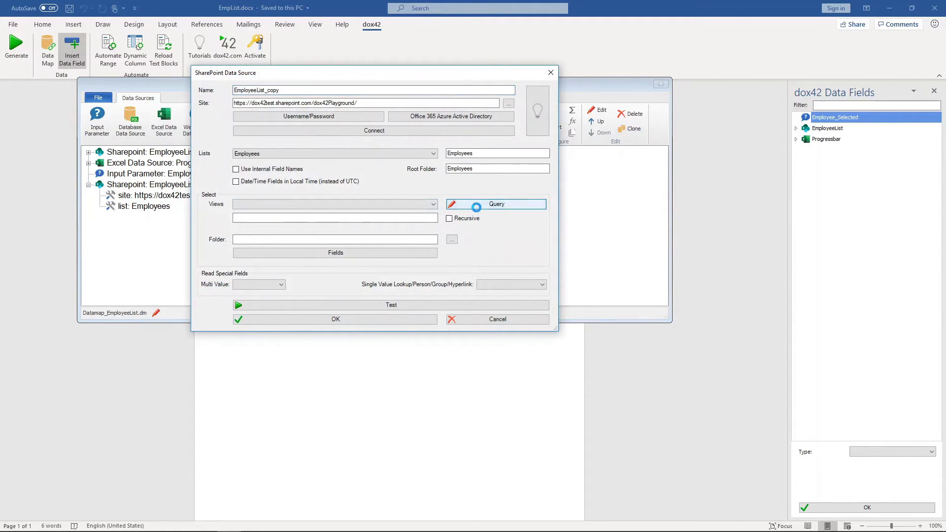
Add a numeric query filter where ID equals the Employee_Selected parameter.
click(270, 188)
click(273, 186)
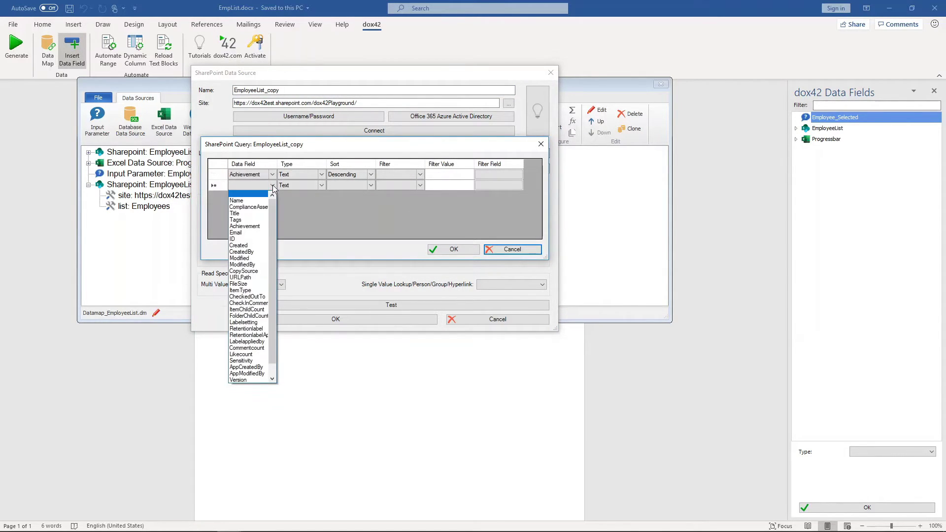
click(257, 240)
click(301, 186)
click(321, 185)
click(309, 199)
click(390, 186)
click(391, 186)
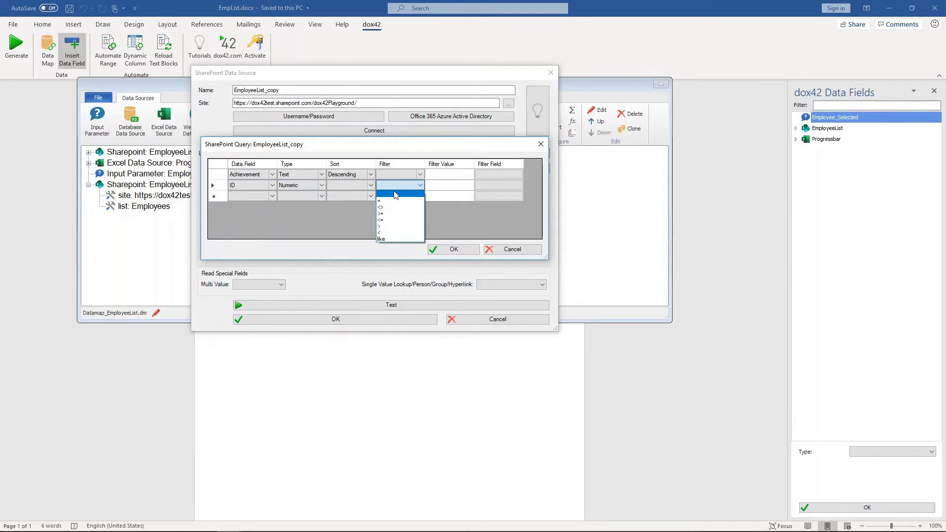
click(394, 200)
click(477, 185)
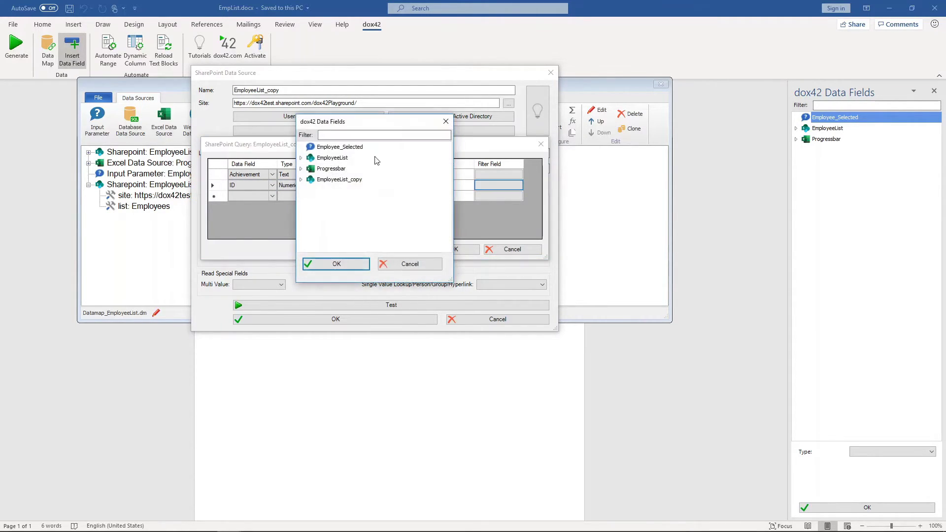
double_click(345, 150)
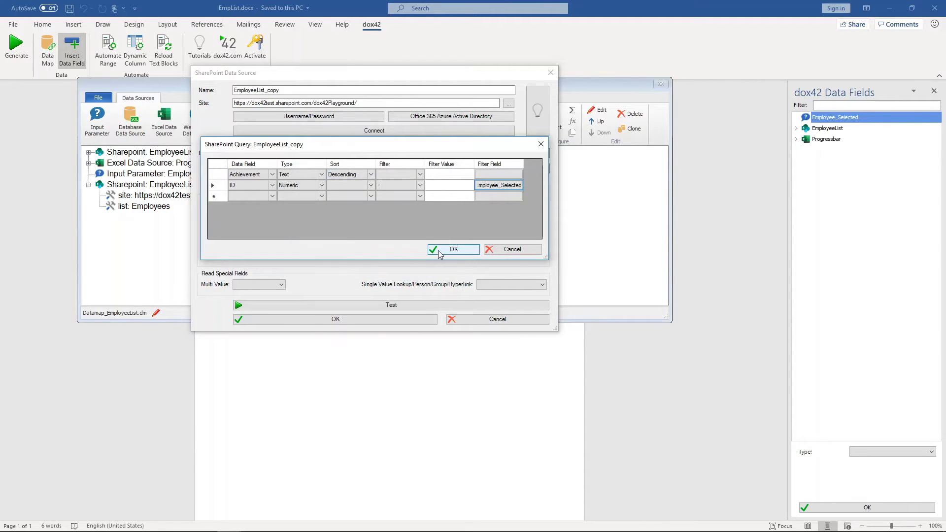
click(438, 249)
Rename the copied source to Employee_Selection and save it.
click(287, 88)
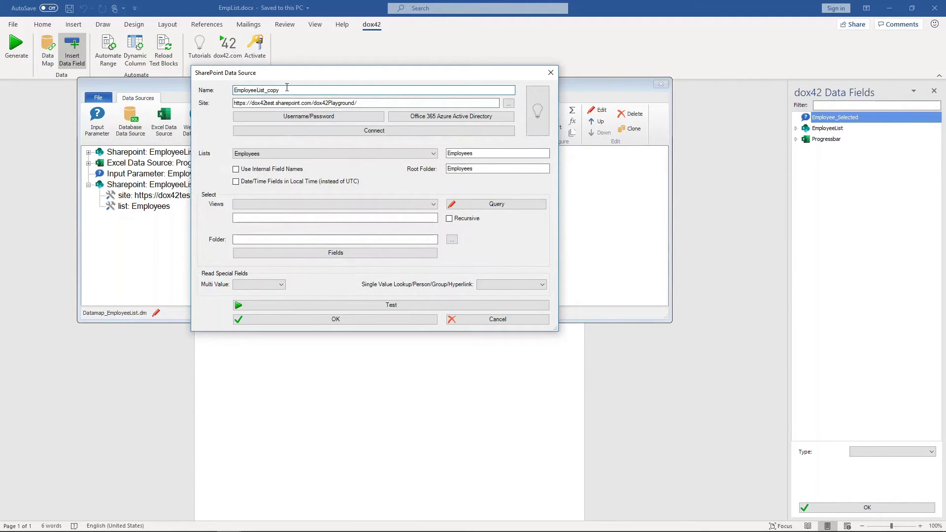
key(BackSpace)
key(BackSpace)
key(BackSpace)
key(BackSpace)
key(BackSpace)
key(BackSpace)
key(BackSpace)
key(BackSpace)
key(BackSpace)
text(_Selection)
click(364, 320)
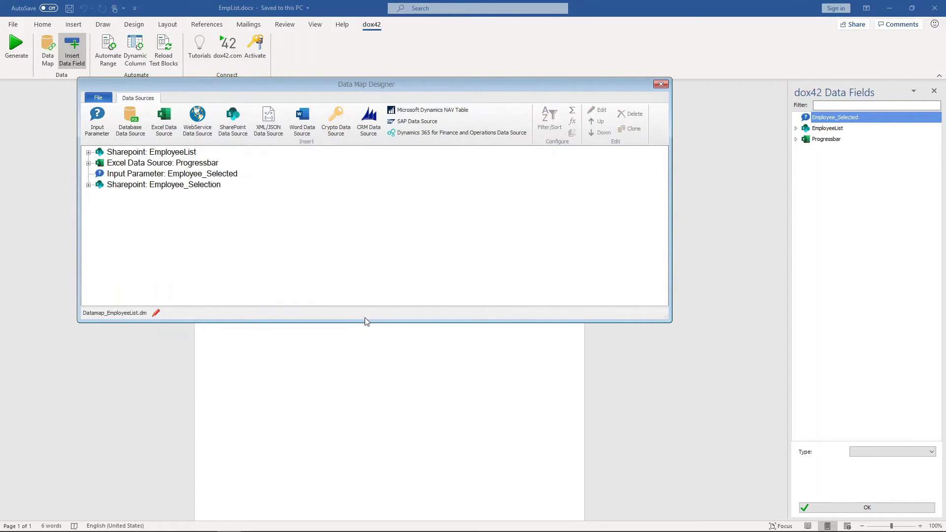
Insert the Employee_Selection Name and Title fields into the employee table.
click(658, 86)
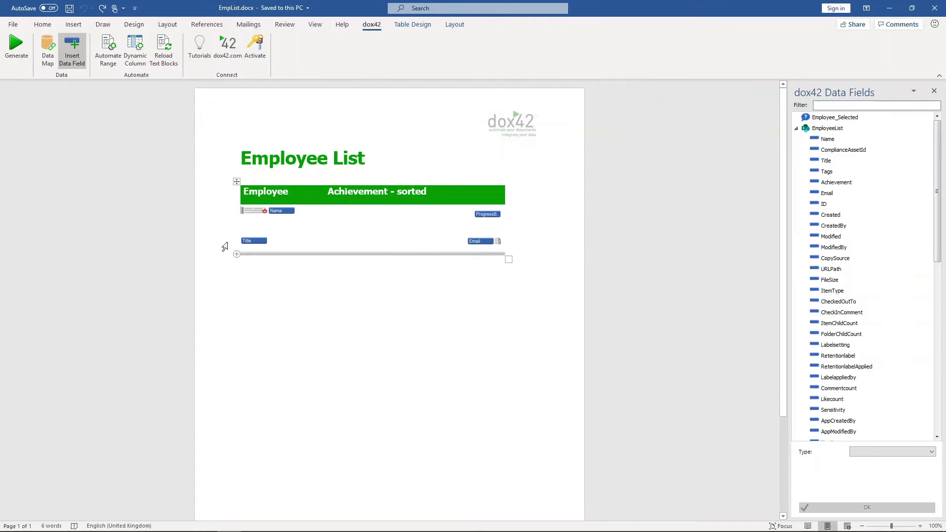
click(247, 241)
click(475, 241)
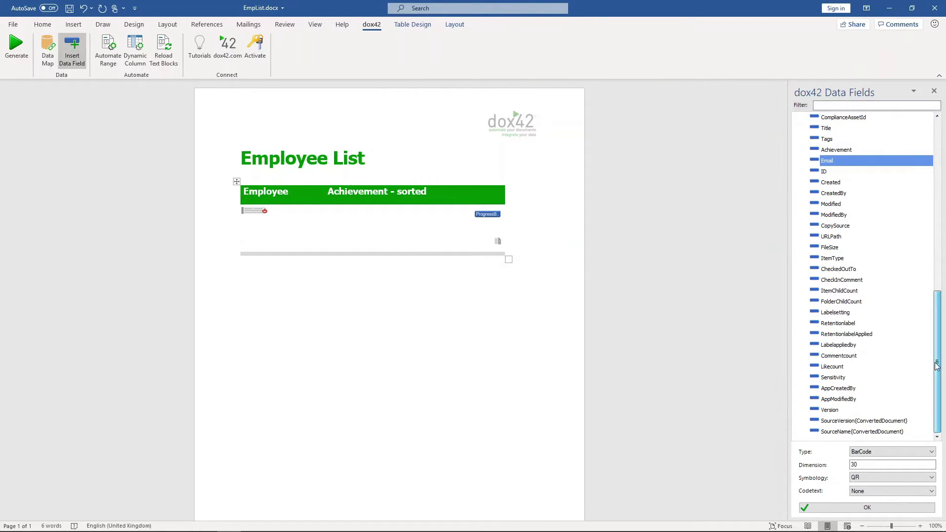
click(718, 215)
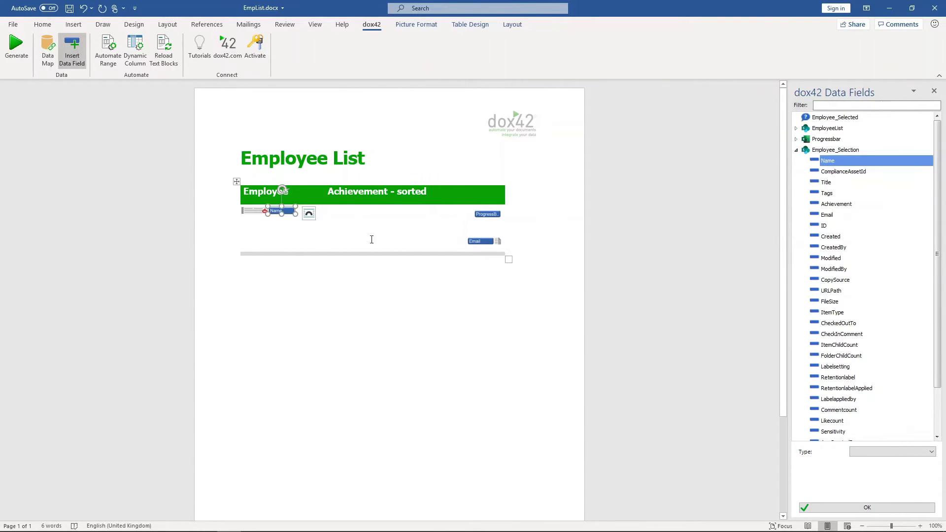
double_click(826, 182)
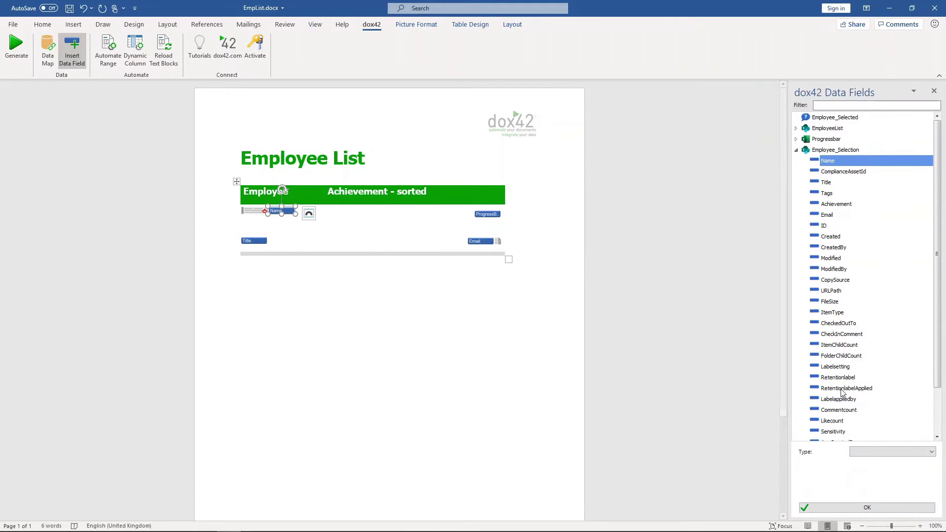
click(892, 452)
click(887, 481)
click(887, 477)
text(https:)
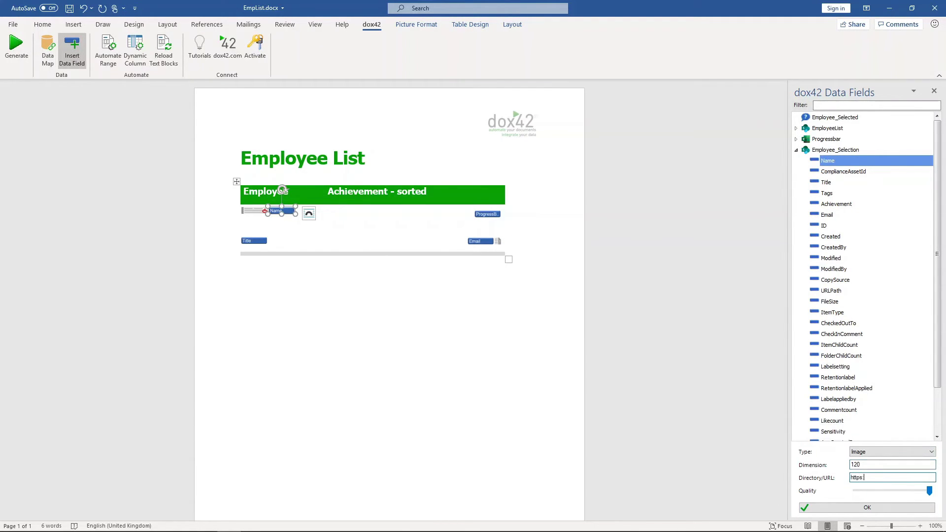
text(//www.dox42test.sharepoint.com/dox42)
text(Playground/Employees/)
click(868, 508)
Automate the row range with Employee_Selection and an Achievement not-empty condition.
click(107, 49)
click(493, 284)
click(493, 309)
click(413, 335)
double_click(498, 369)
click(566, 336)
click(561, 369)
click(657, 398)
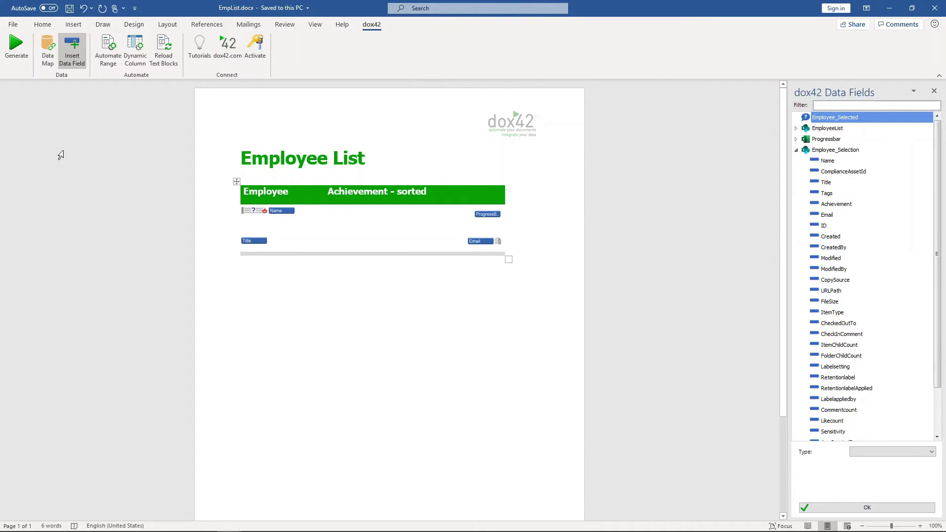
Generate a test document for an employee chosen in the Enter Input Parameter dialog.
click(16, 46)
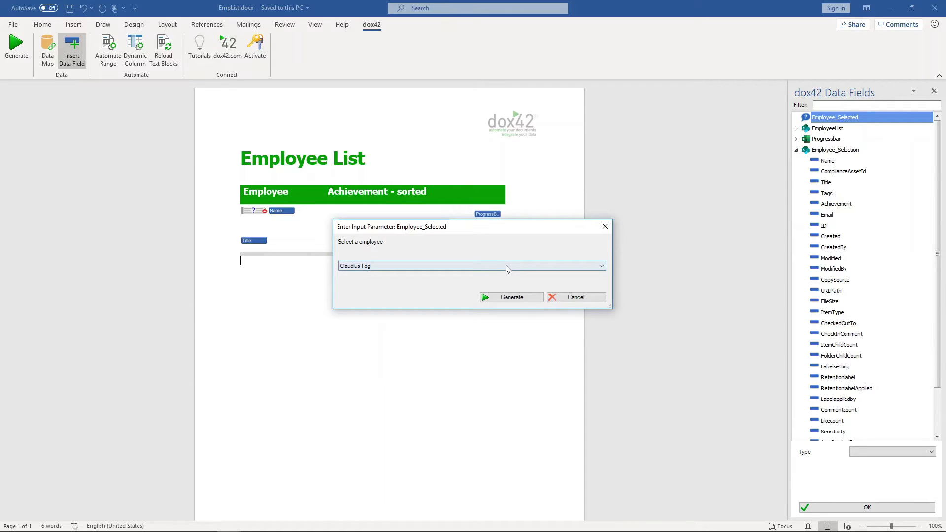
click(520, 295)
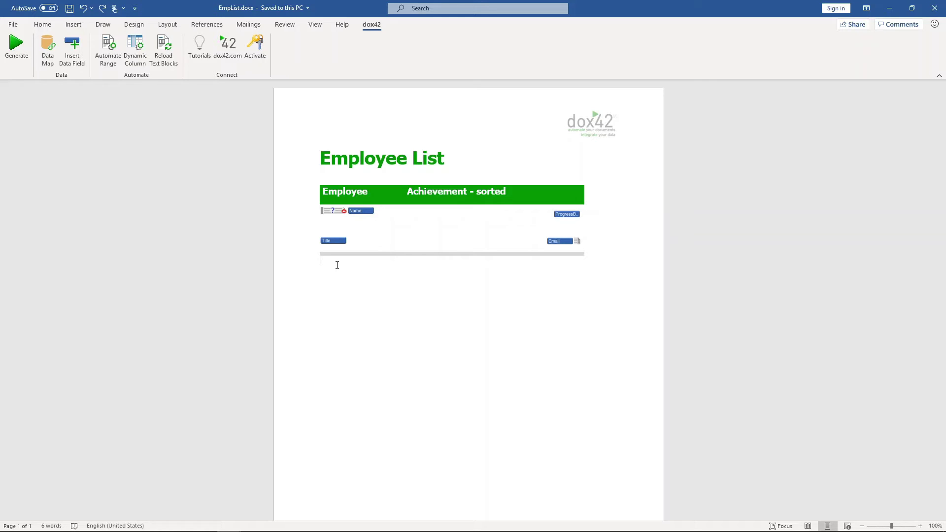
Add a custom text watermark <%Employee_Selection.Title%> replacing ASAP, then start a dox42 generation.
click(133, 24)
click(806, 65)
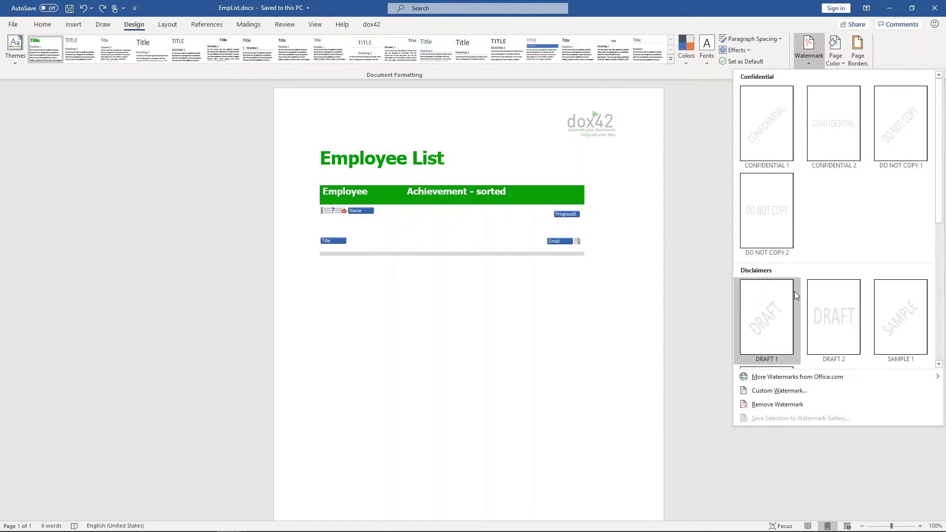
click(789, 392)
click(415, 246)
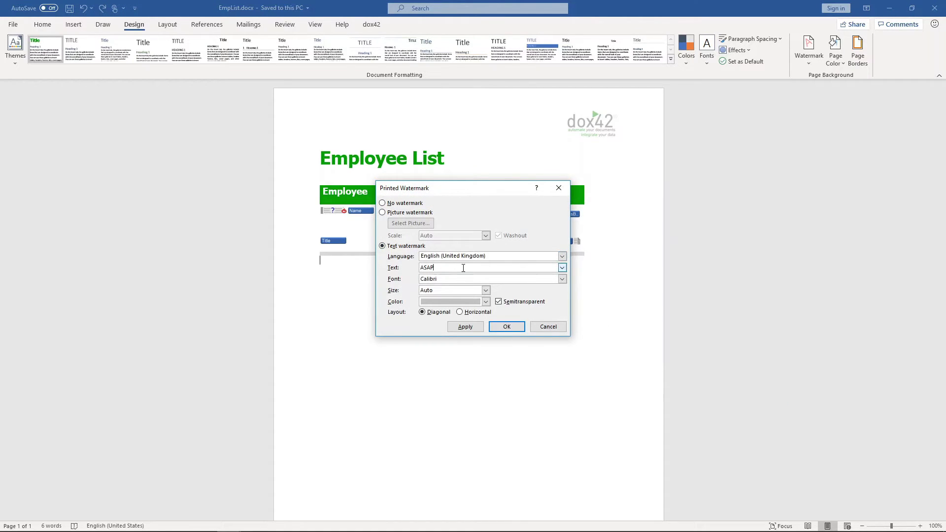
double_click(463, 267)
text(<%Employee_Selection.Title%>)
click(513, 329)
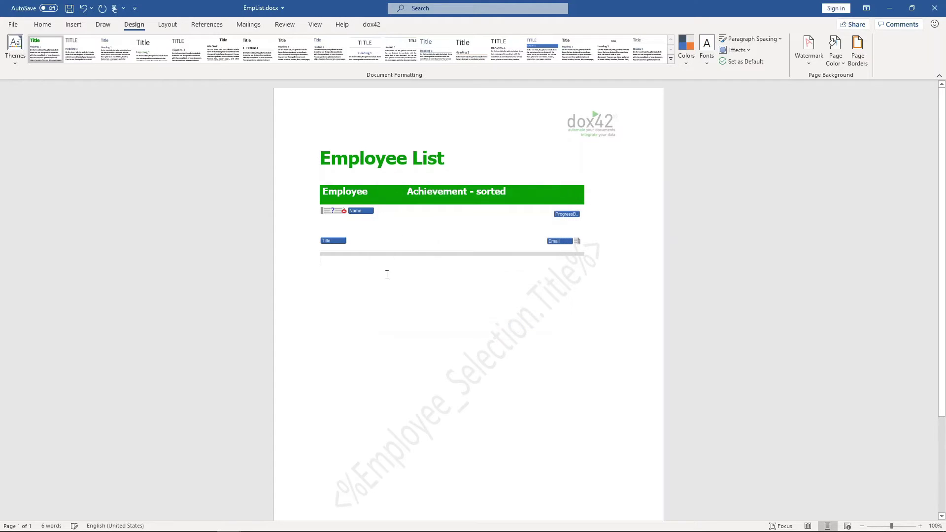
click(372, 24)
click(17, 47)
Save the template, pick an employee from the dropdown, and generate the watermarked document.
click(498, 303)
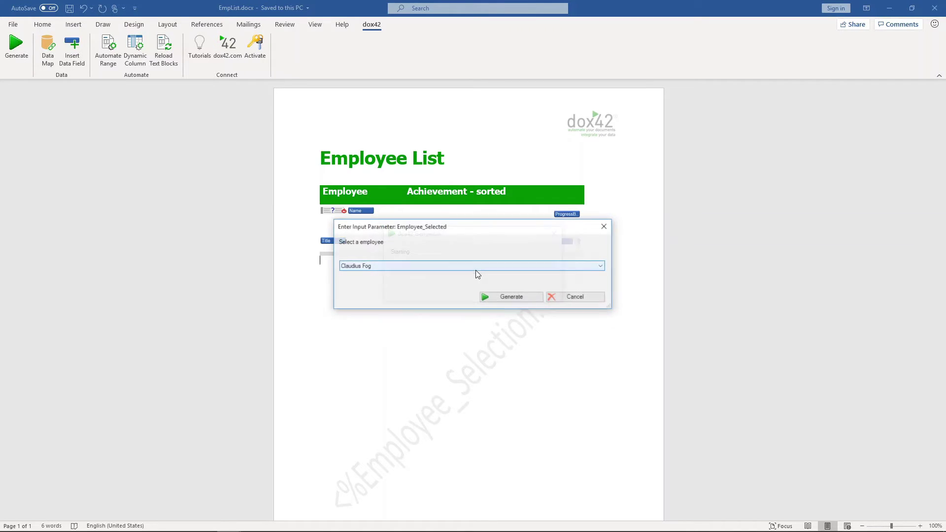
click(475, 269)
click(442, 297)
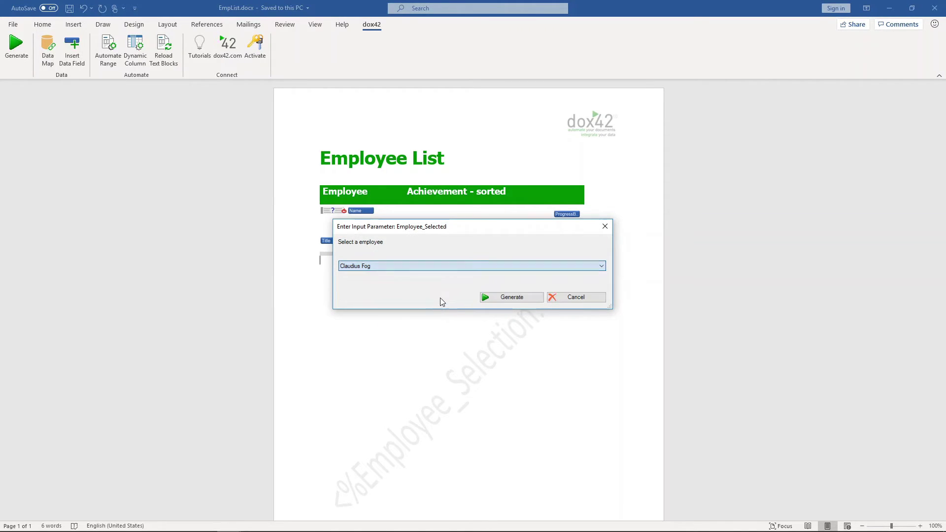
click(503, 297)
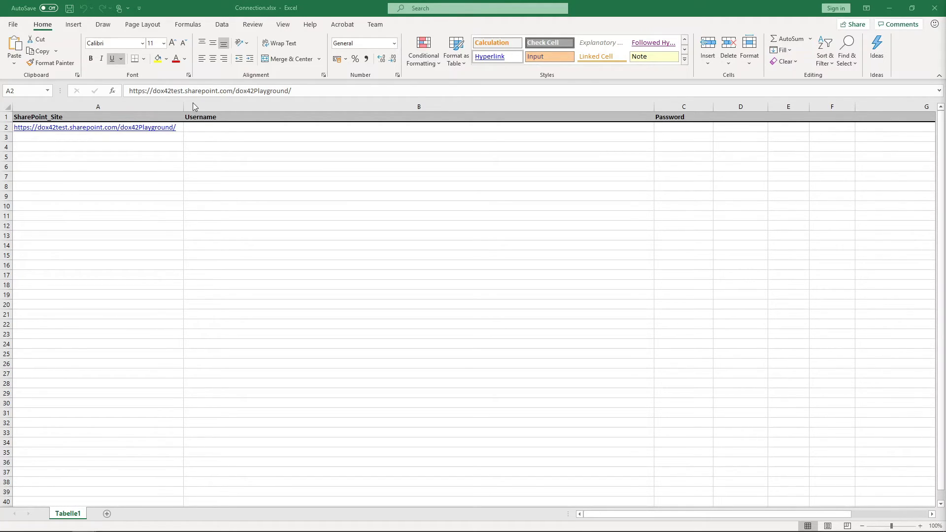
click(180, 129)
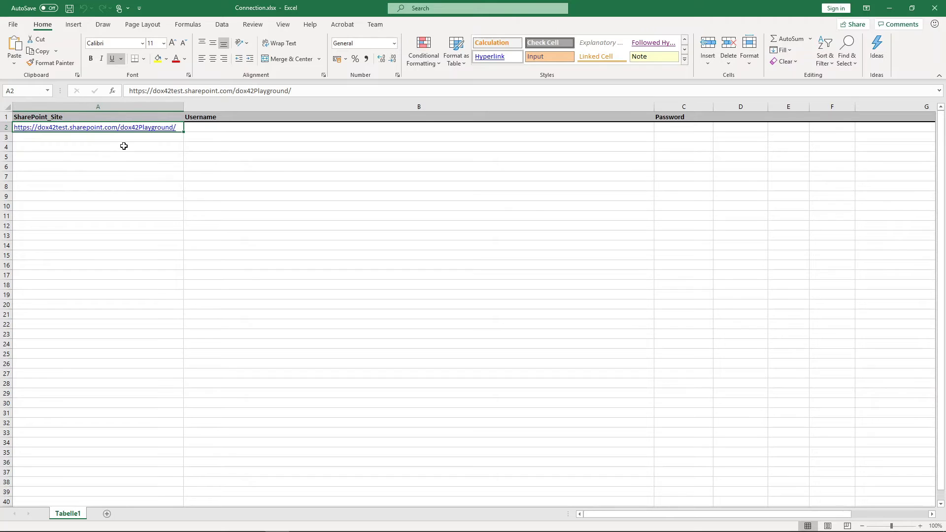
click(251, 129)
click(682, 126)
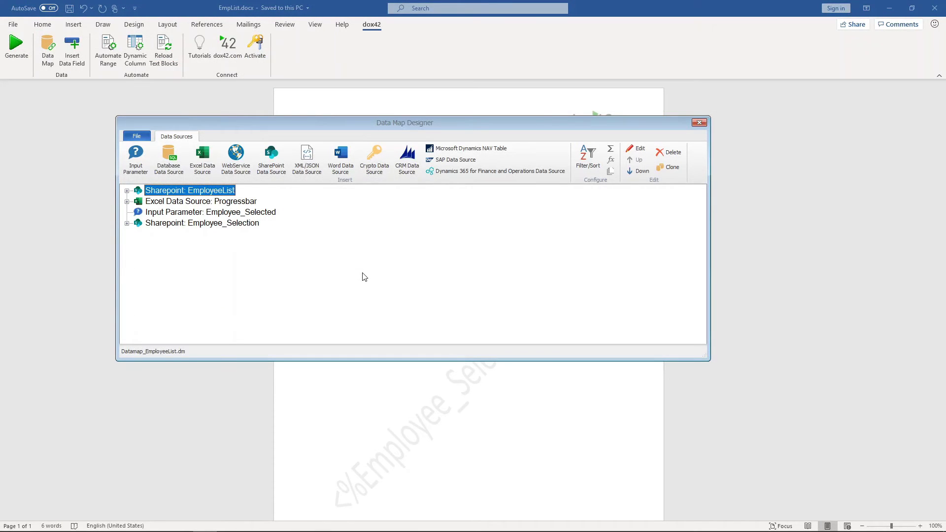
Create crypto data source Credentials_Encrypted and enter and confirm its master password.
click(373, 168)
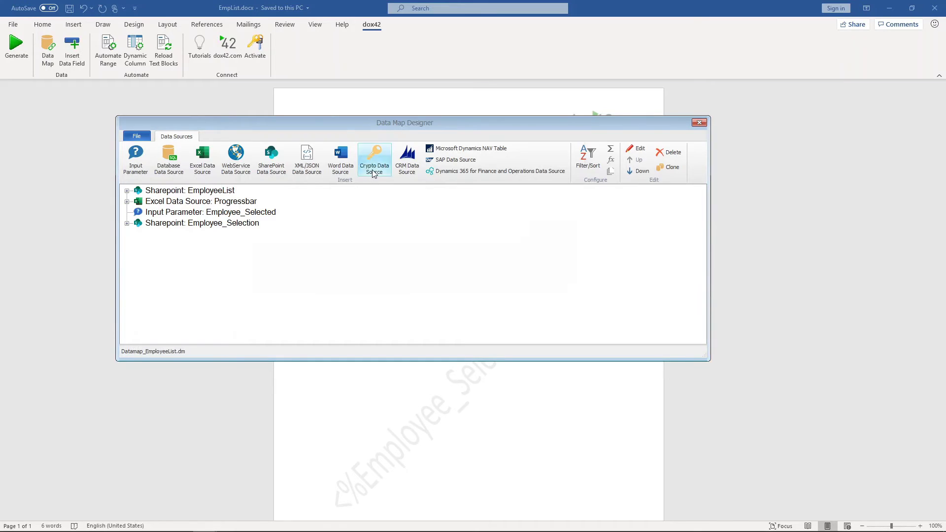
text(Credential)
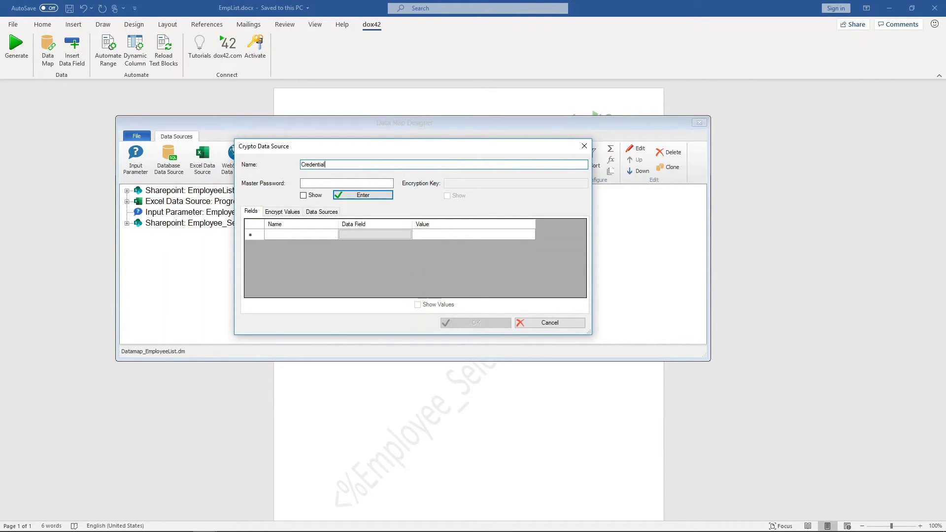
text(s_Encrypted)
click(370, 183)
text(********)
click(372, 197)
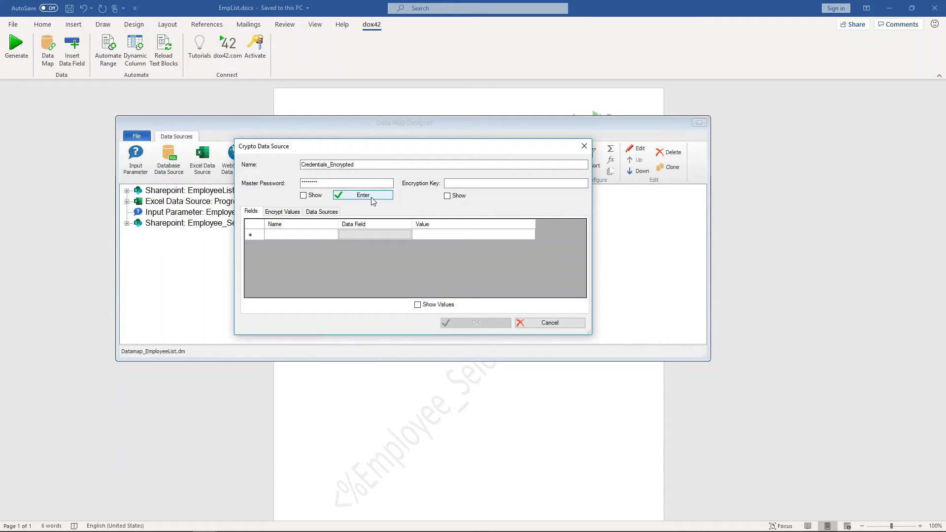
Enter the encryption key and type Username as clear text to encrypt.
click(460, 183)
text(****)
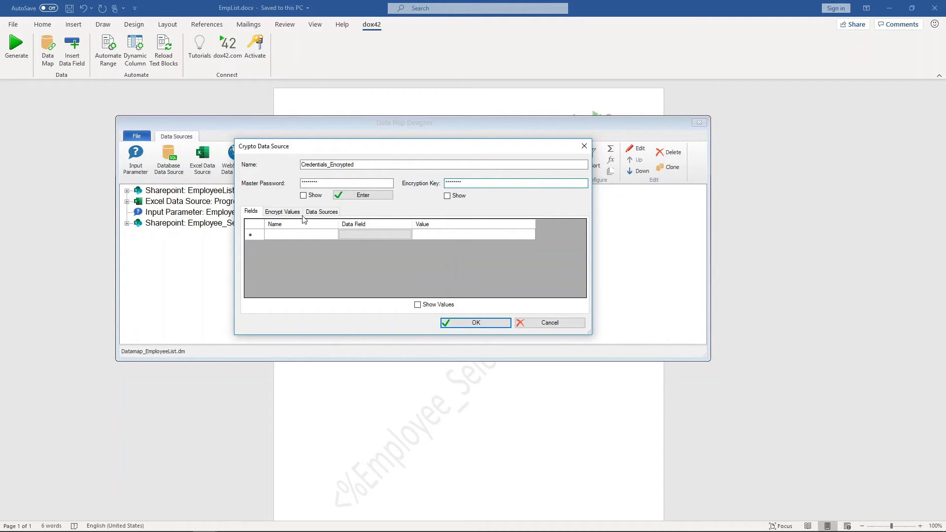
click(278, 213)
click(315, 229)
text(Username)
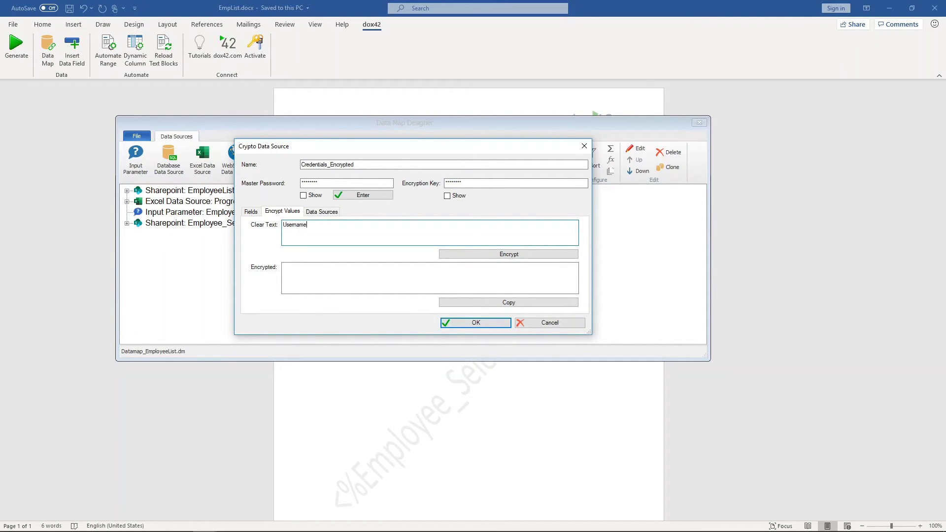
Encrypt Username and Password and paste the encrypted values into cells B2 and C2.
click(488, 254)
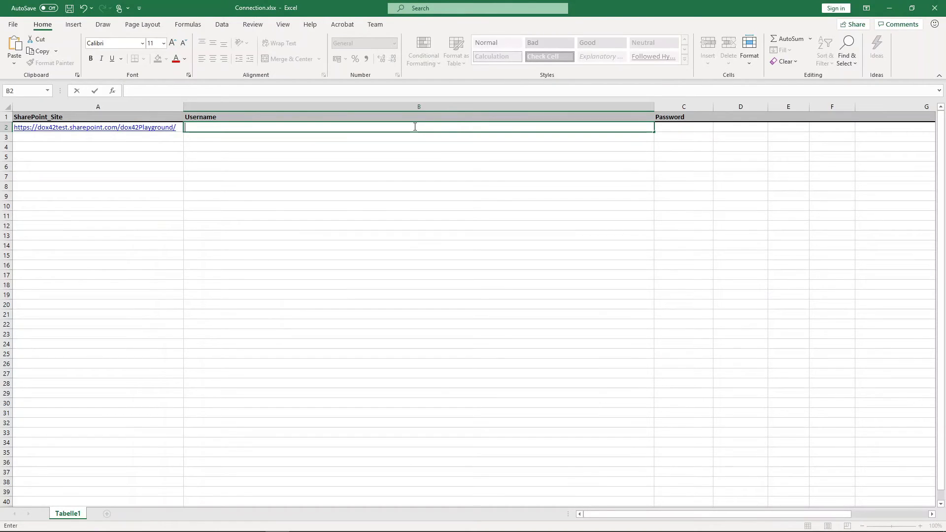
key(ctrl+v)
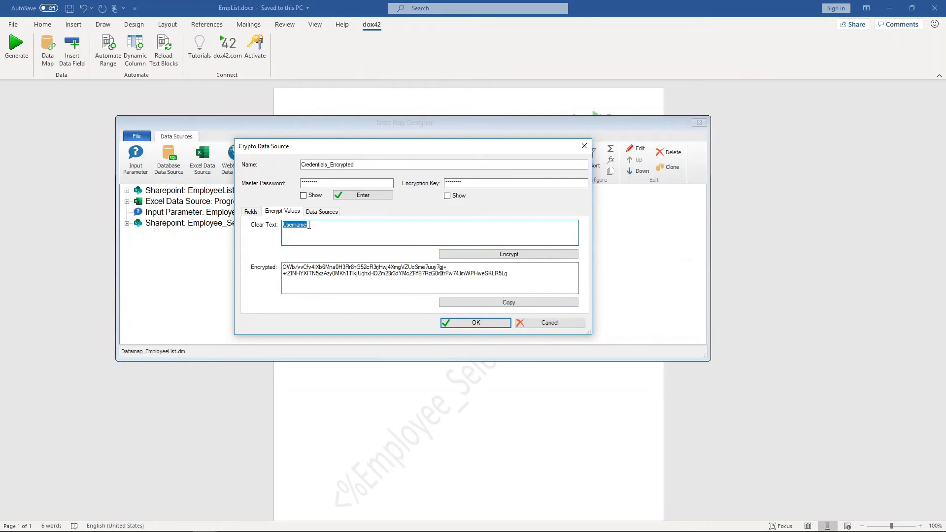
text(Password)
click(457, 253)
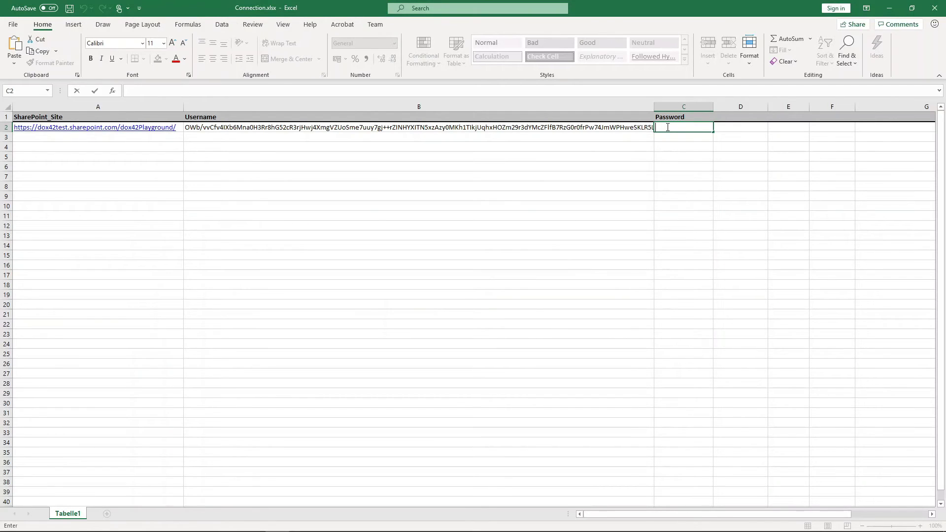
key(ctrl+v)
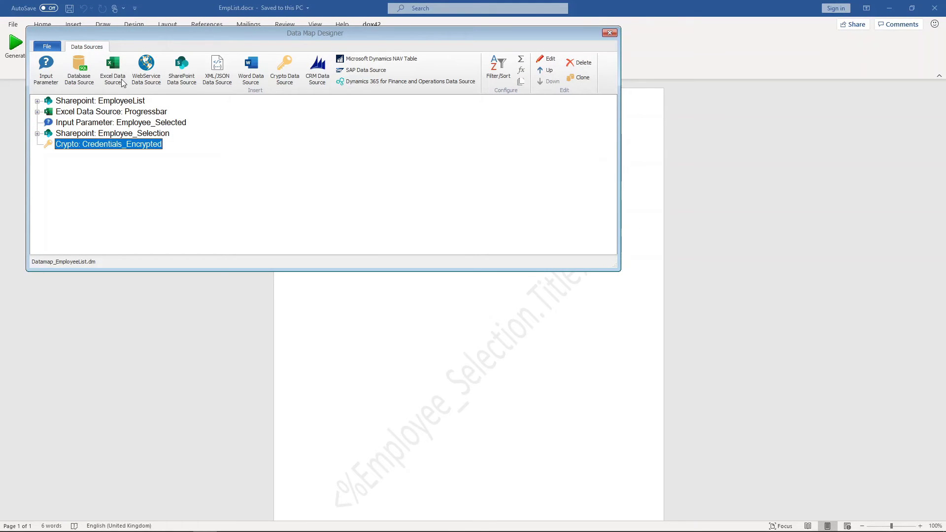
Name the Excel source Connection and point it at Connection.xlsx via the DocPath placeholder.
click(123, 84)
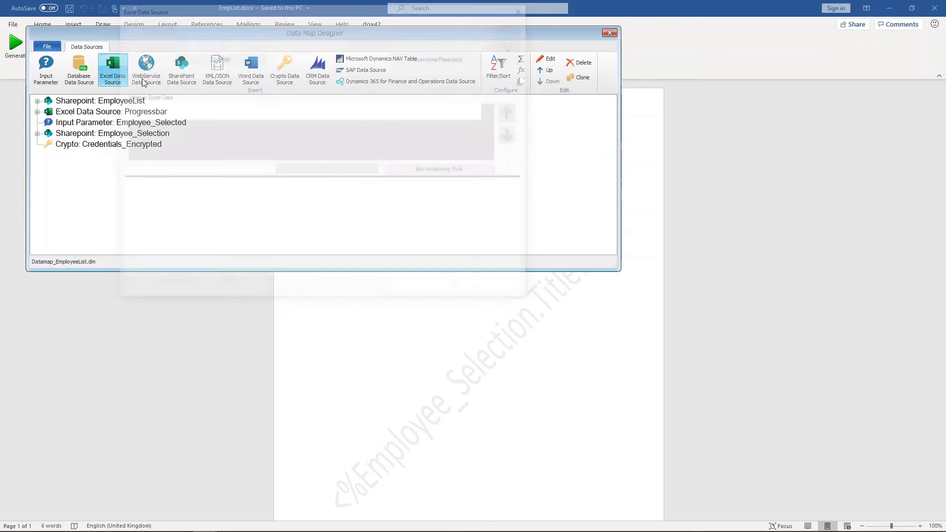
text(Connection)
click(325, 58)
double_click(283, 85)
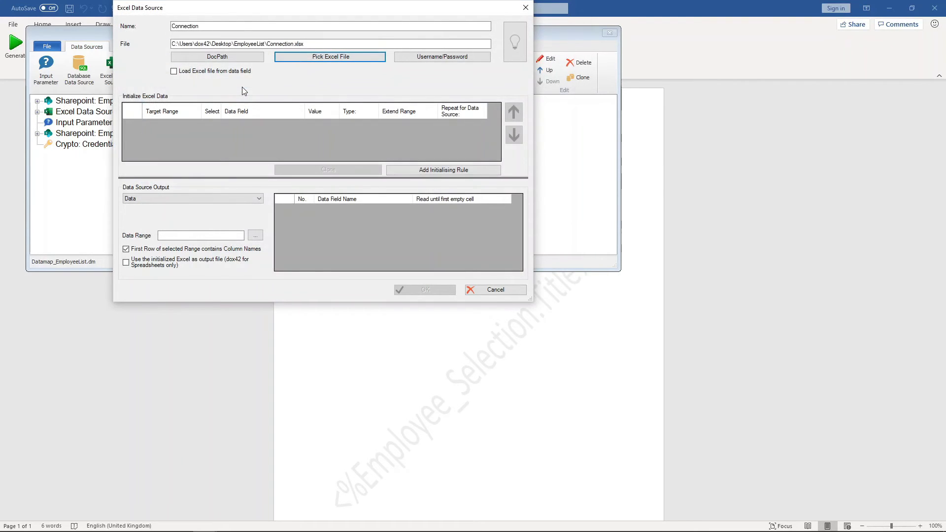
drag(265, 44, 168, 46)
click(203, 58)
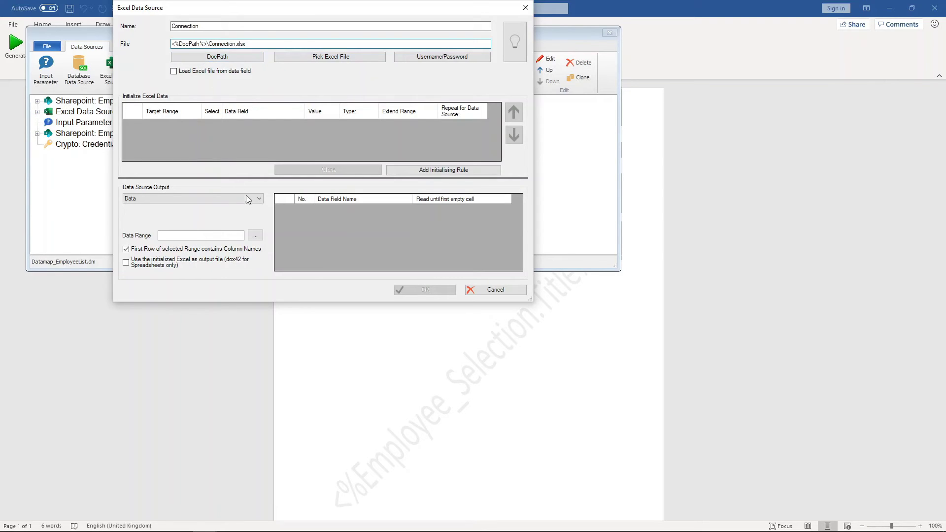
Set data range Tabelle1!A1:C1, read SharePoint_Site until first empty cell, and save.
click(255, 235)
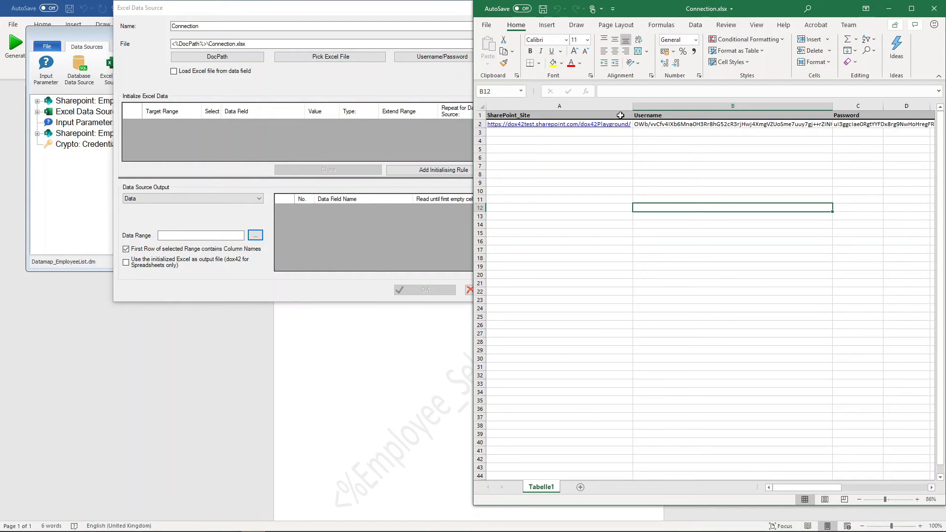
drag(620, 115, 860, 117)
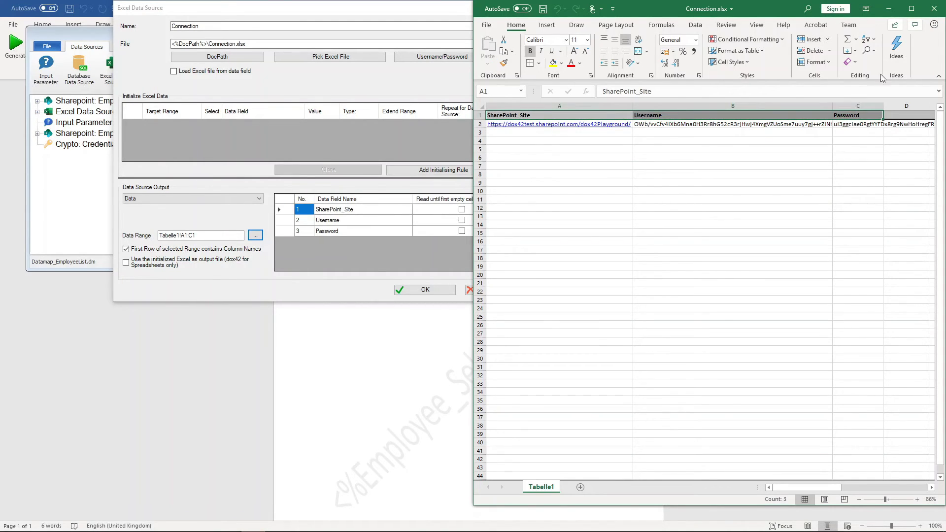
click(934, 8)
click(462, 210)
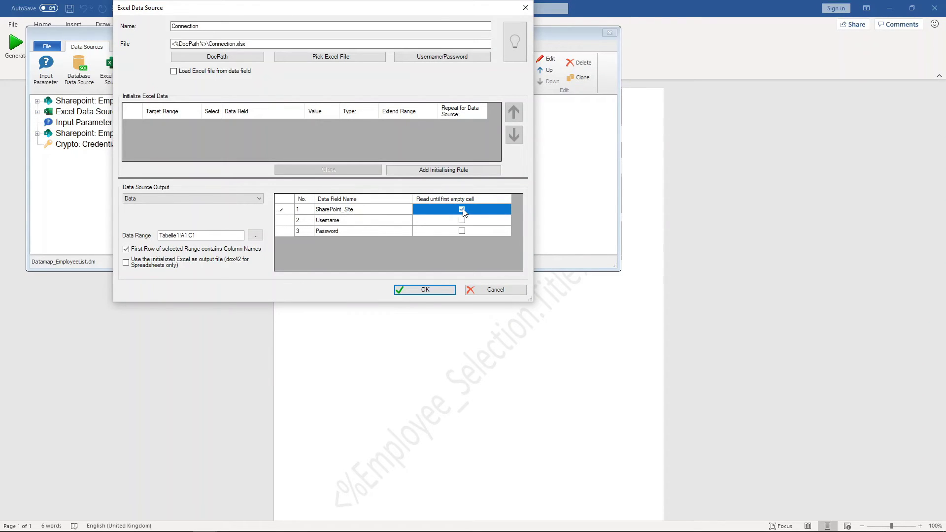
click(425, 290)
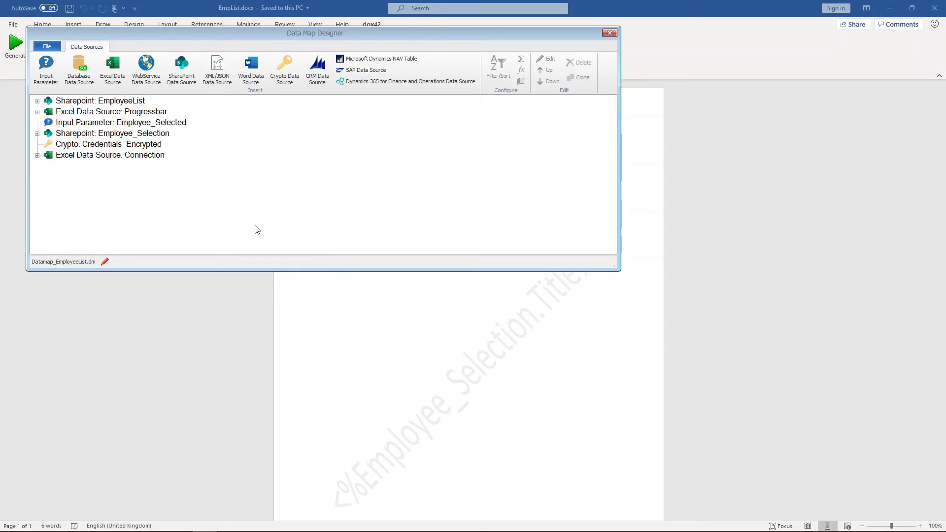
Apply the master password to Credentials_Encrypted and add entries named Username and Password.
double_click(143, 145)
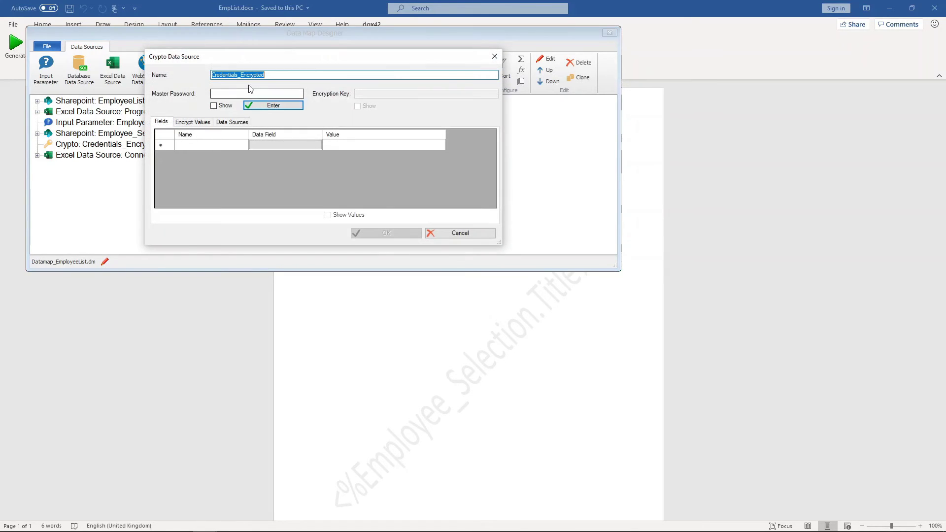
click(250, 92)
text(********)
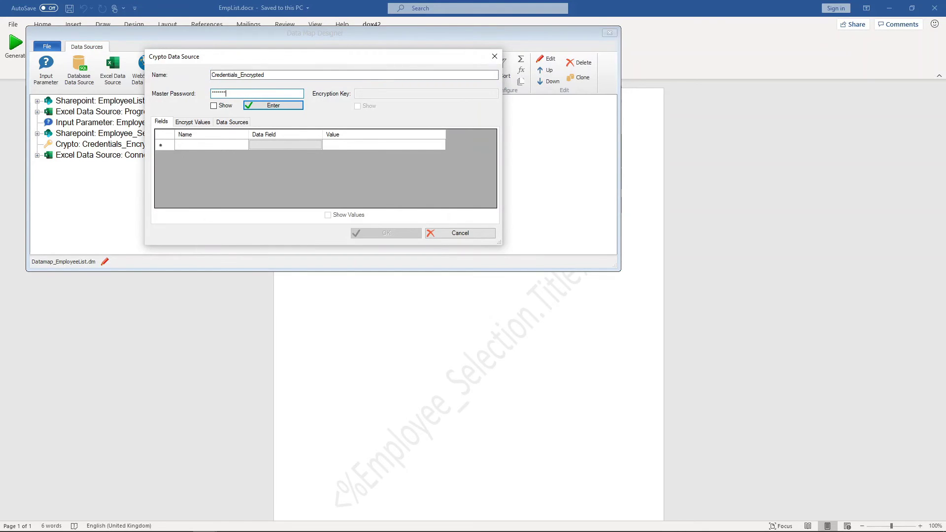
click(264, 105)
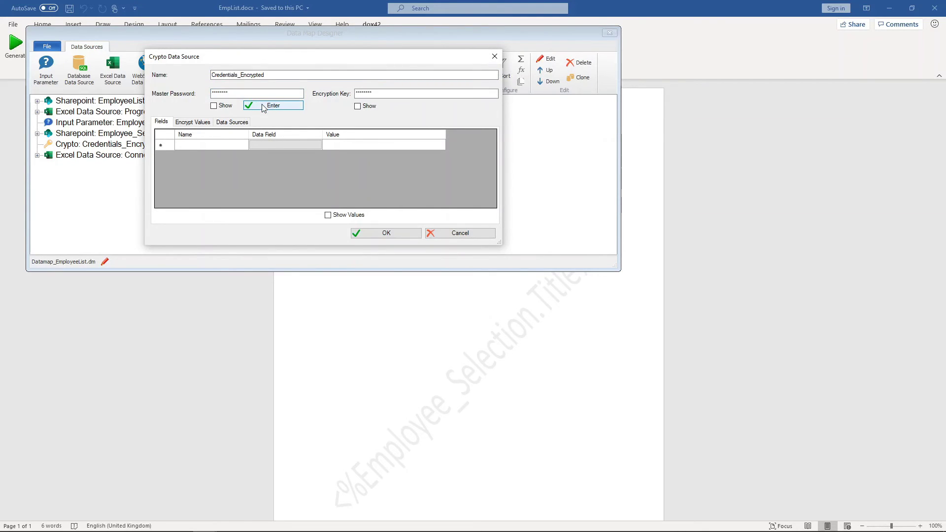
click(220, 145)
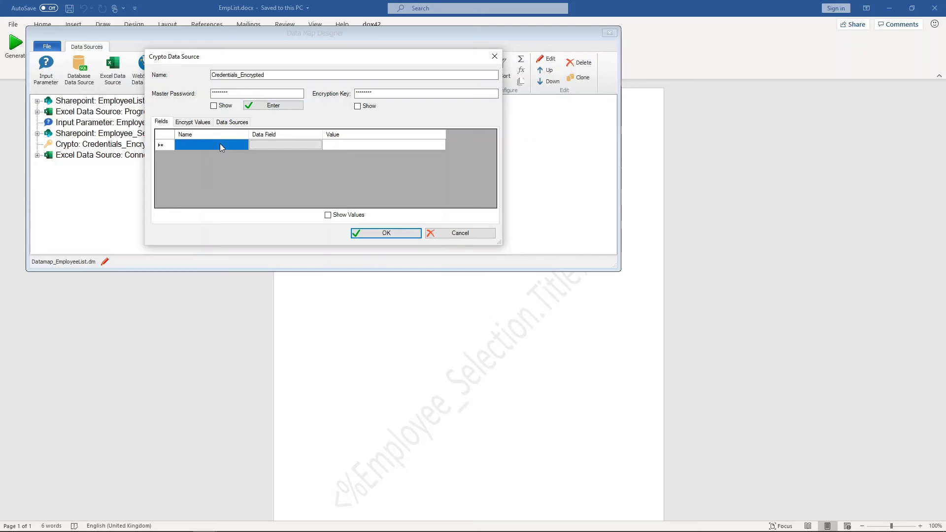
text(Username)
key(Escape)
key(Tab)
key(Tab)
key(Tab)
text(Password)
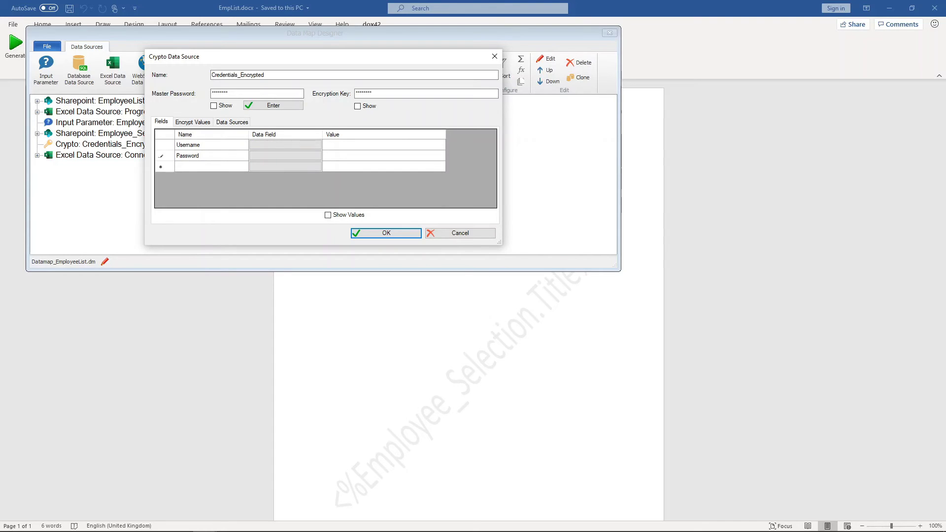
Map Username and Password to Connection.Username and Connection.Password, then save the crypto source.
click(294, 144)
click(294, 144)
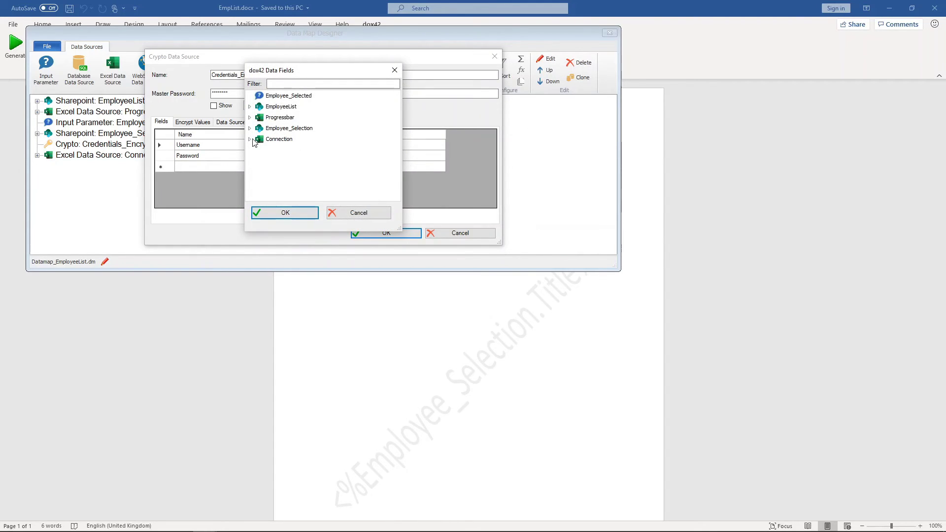
click(251, 139)
double_click(284, 161)
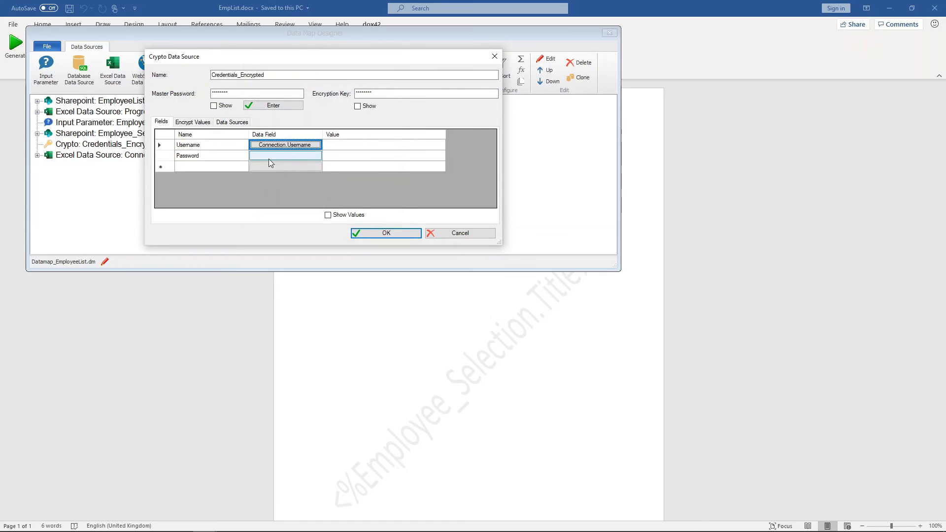
click(269, 159)
click(250, 139)
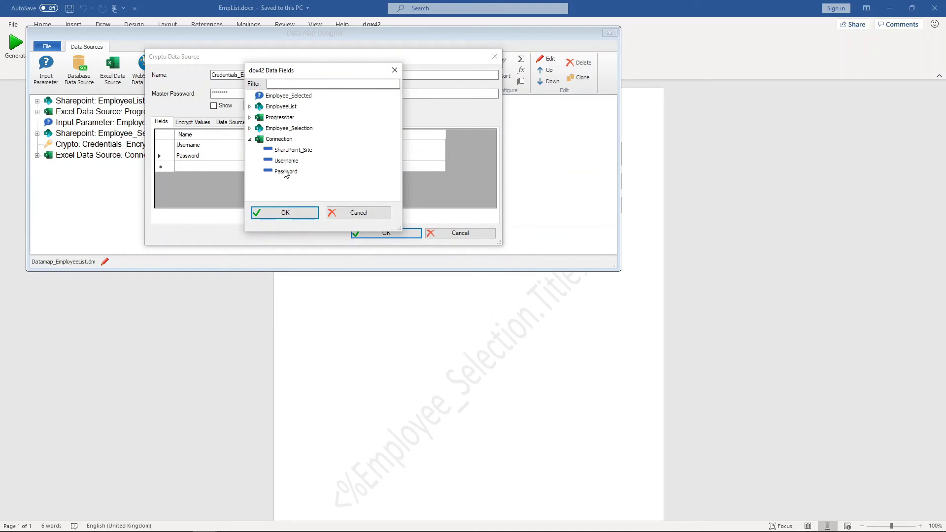
double_click(286, 171)
click(377, 234)
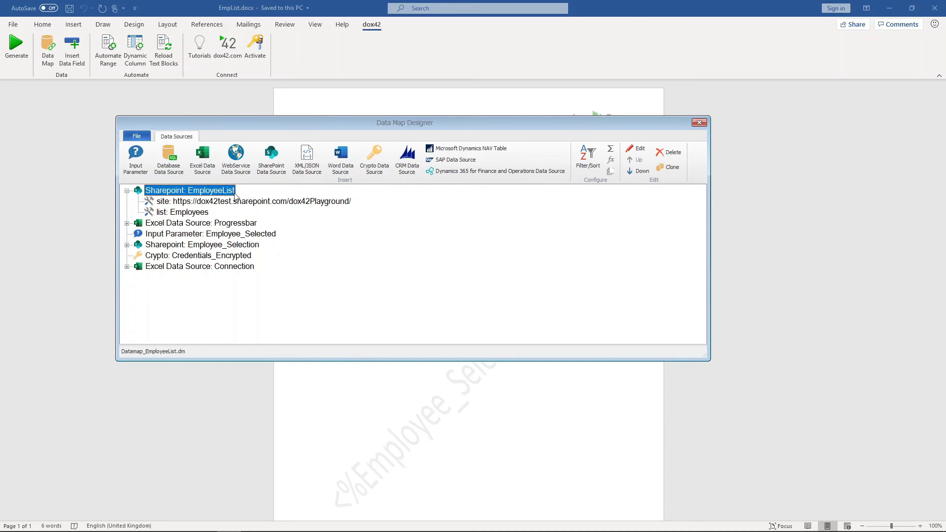
Replace EmployeeList's hard-coded site address with <%Connection.SharePoint_Site%>.
double_click(216, 191)
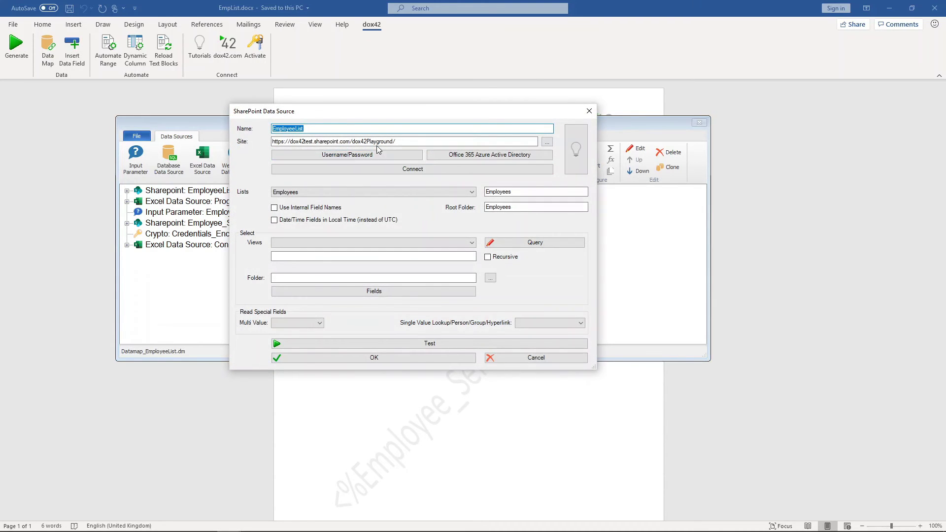
drag(396, 142, 255, 146)
key(Delete)
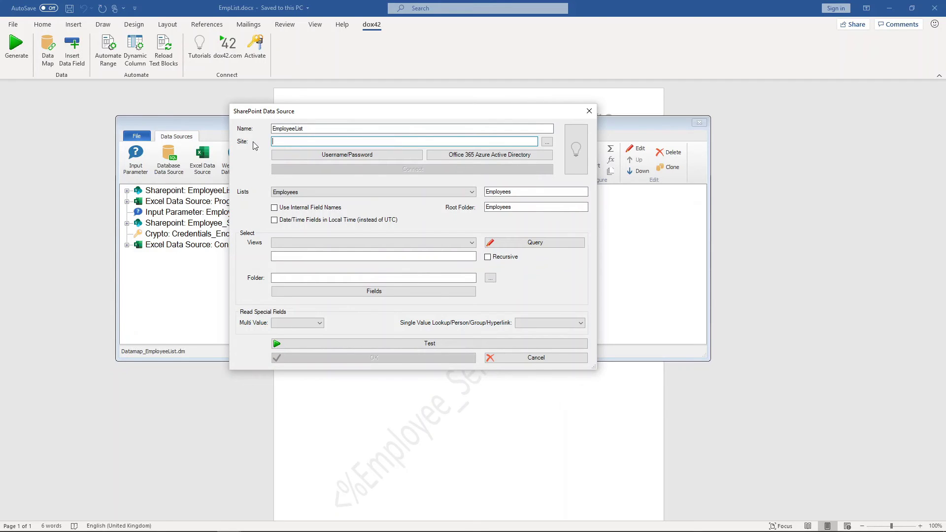
click(547, 143)
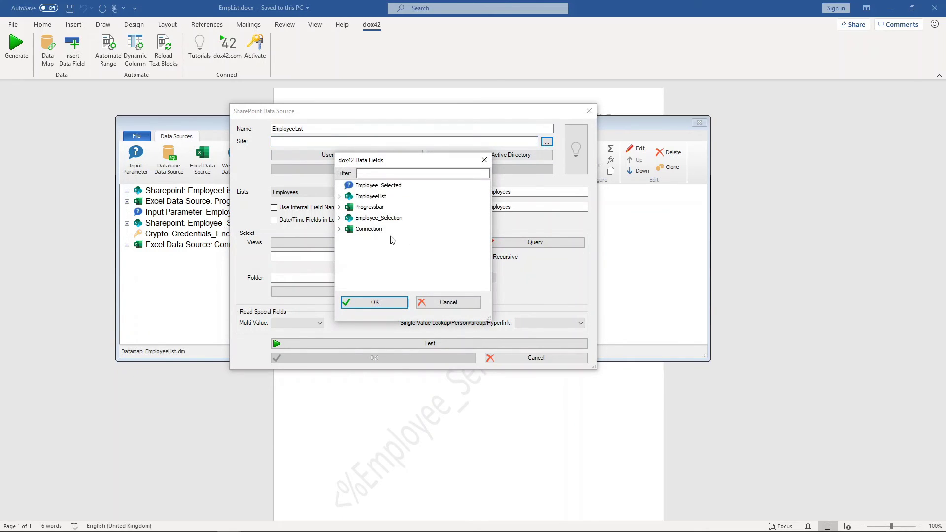
click(339, 229)
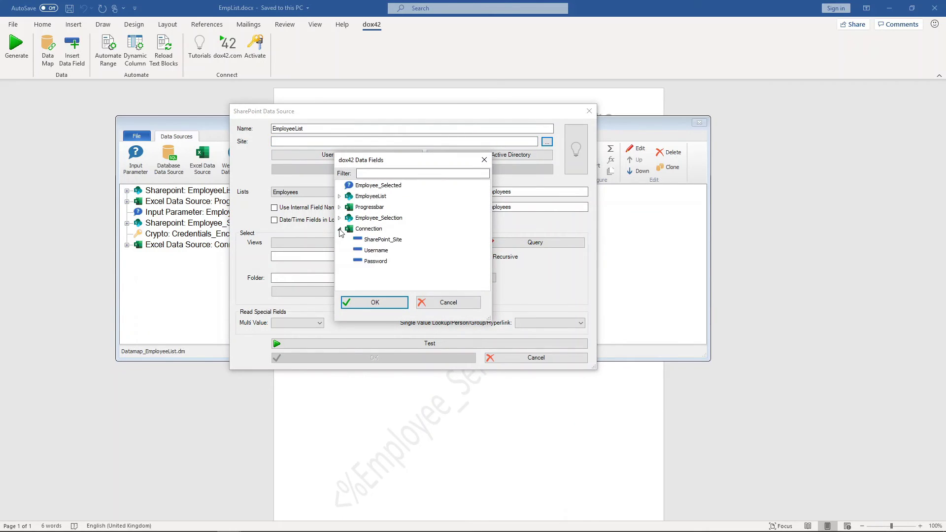
click(371, 241)
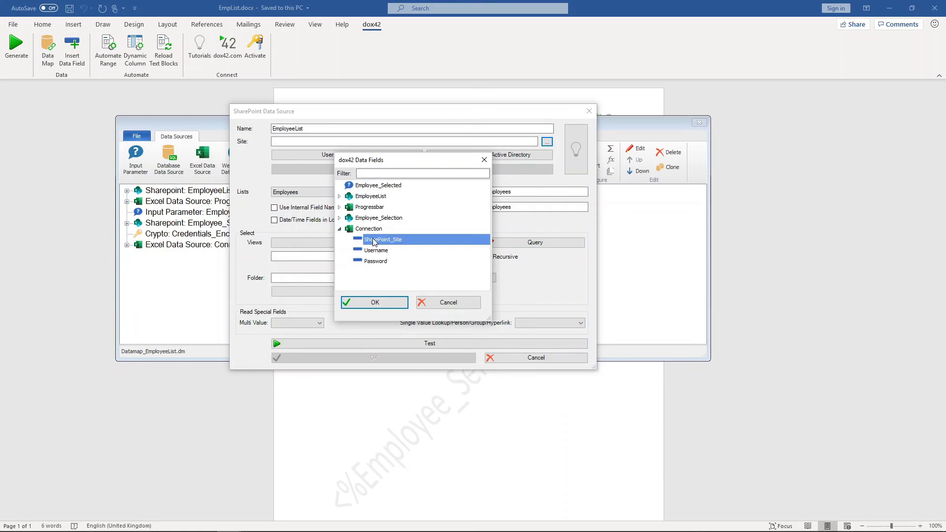
click(374, 303)
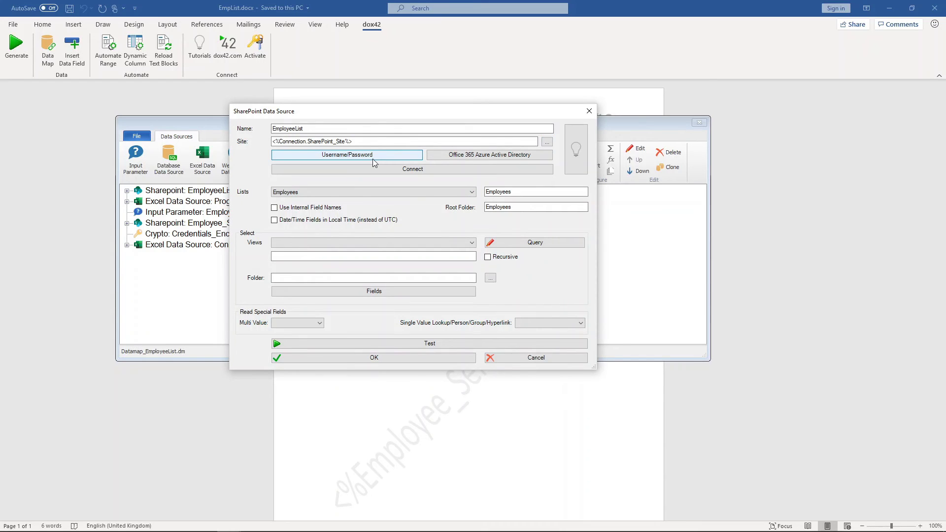
Set the SharePoint sign-in to Credentials_Encrypted.Username and Credentials_Encrypted.Password.
click(372, 158)
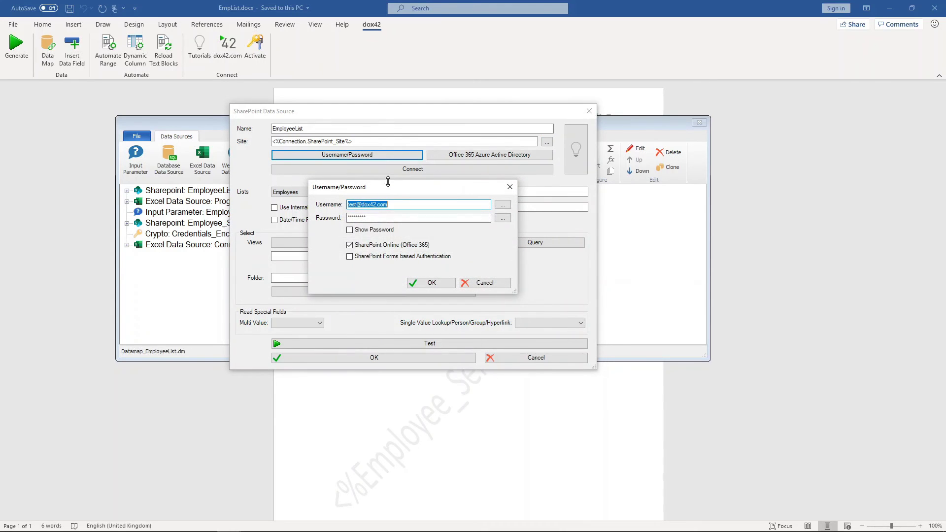
key(BackSpace)
click(502, 204)
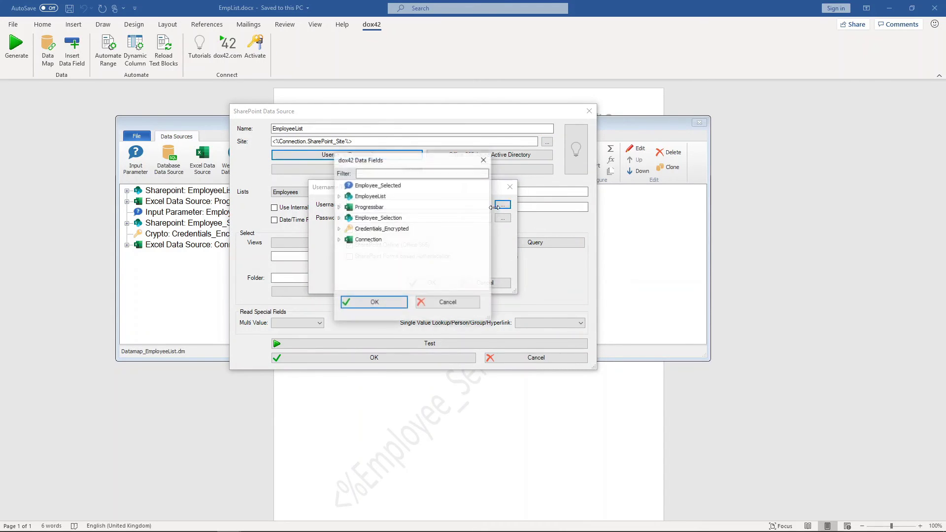
click(339, 229)
double_click(373, 240)
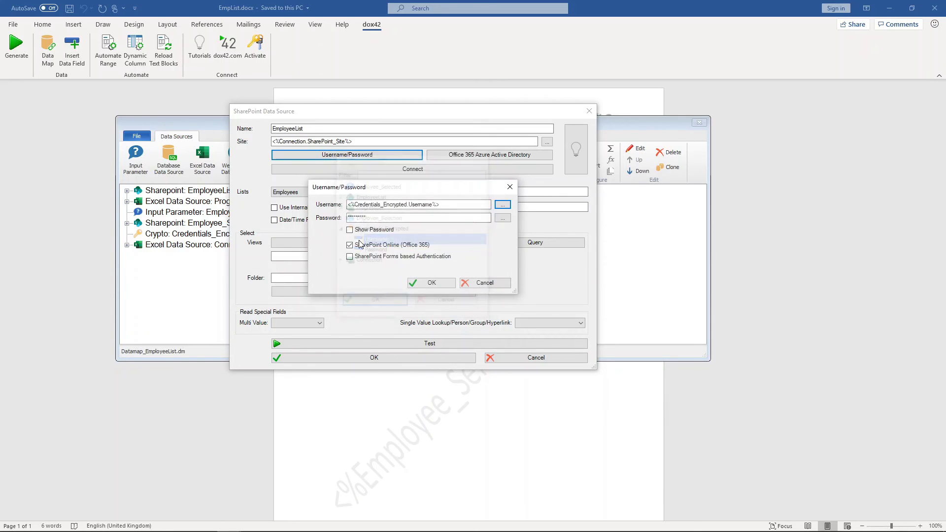
double_click(388, 218)
key(BackSpace)
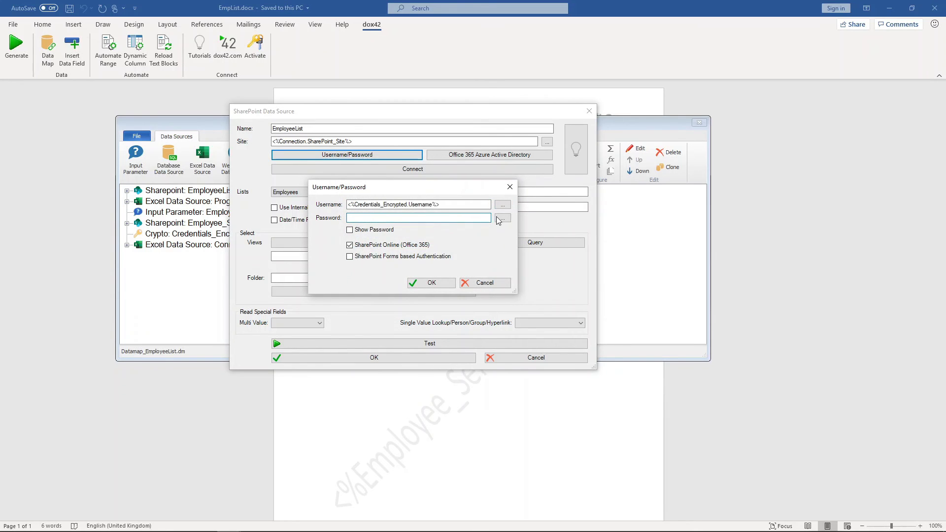
click(502, 218)
click(339, 229)
double_click(367, 250)
click(430, 282)
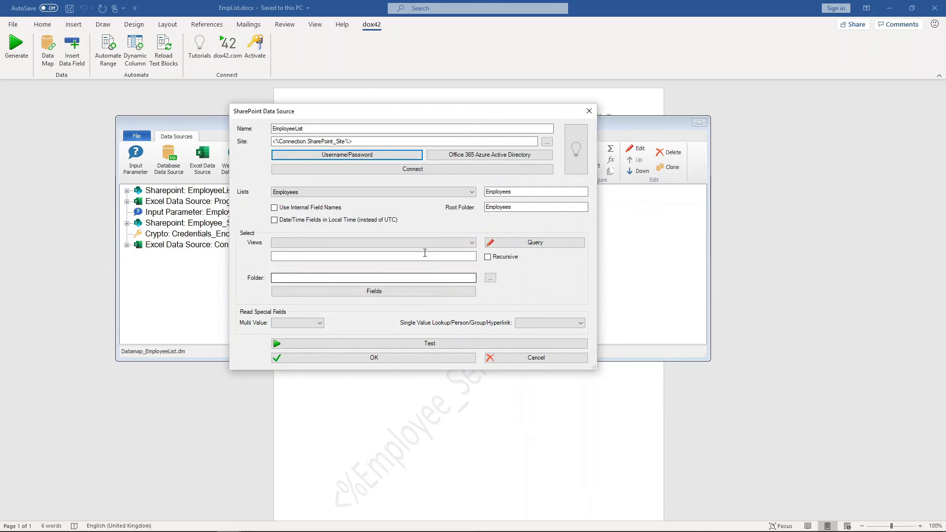
Reconnect to SharePoint, keep the Employees list, save the source and close the designer.
click(409, 170)
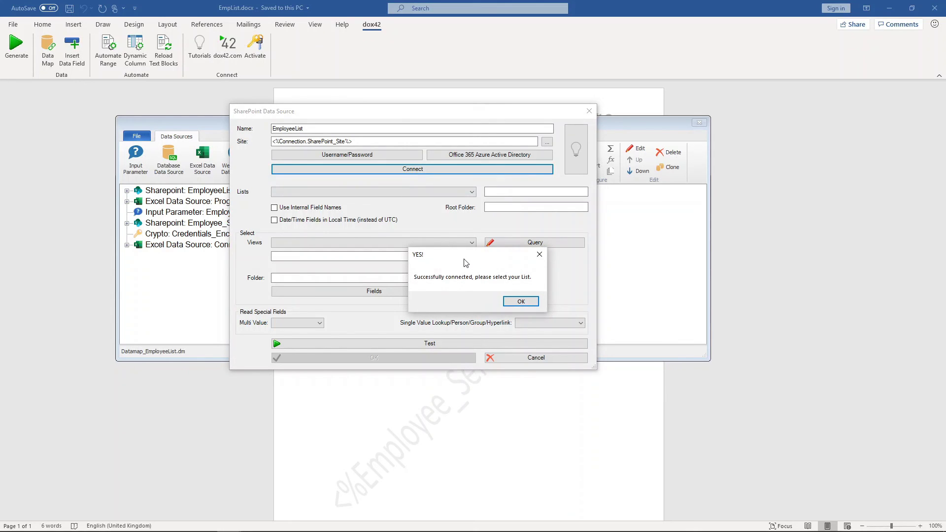
click(521, 301)
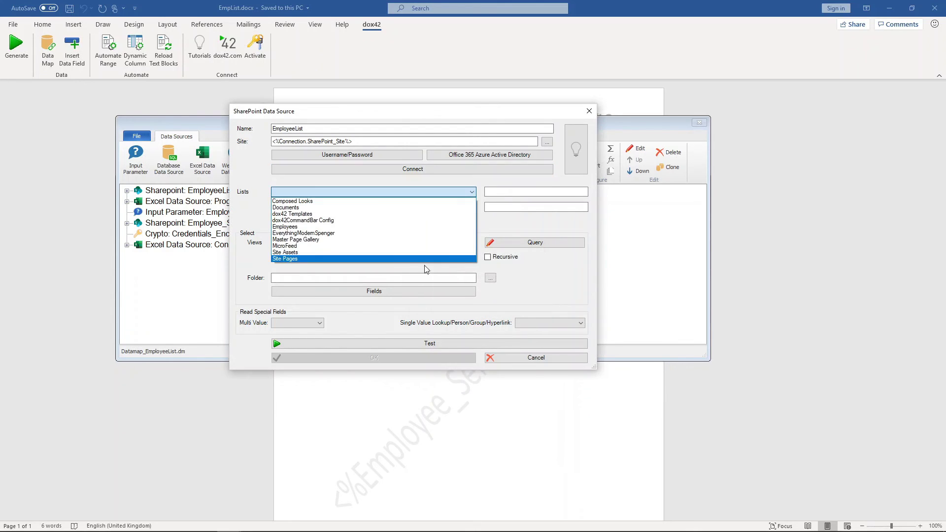
click(314, 227)
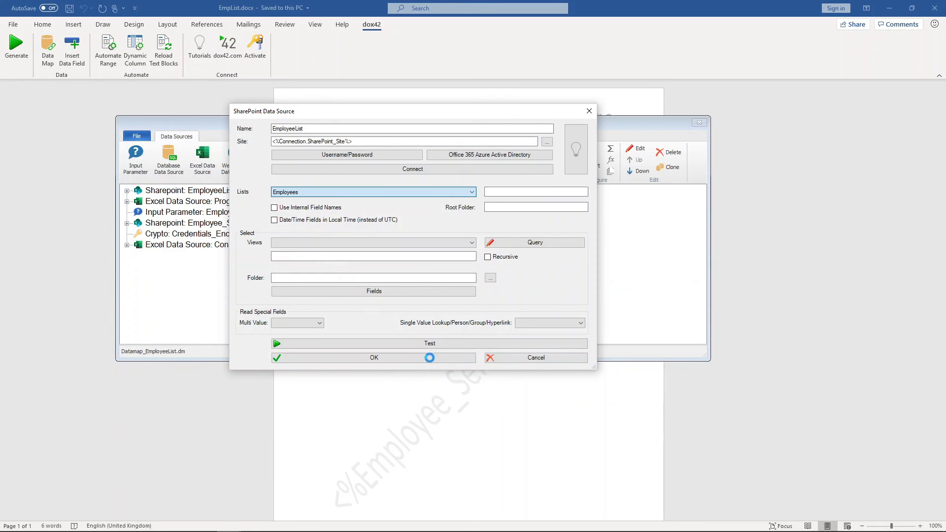
click(428, 357)
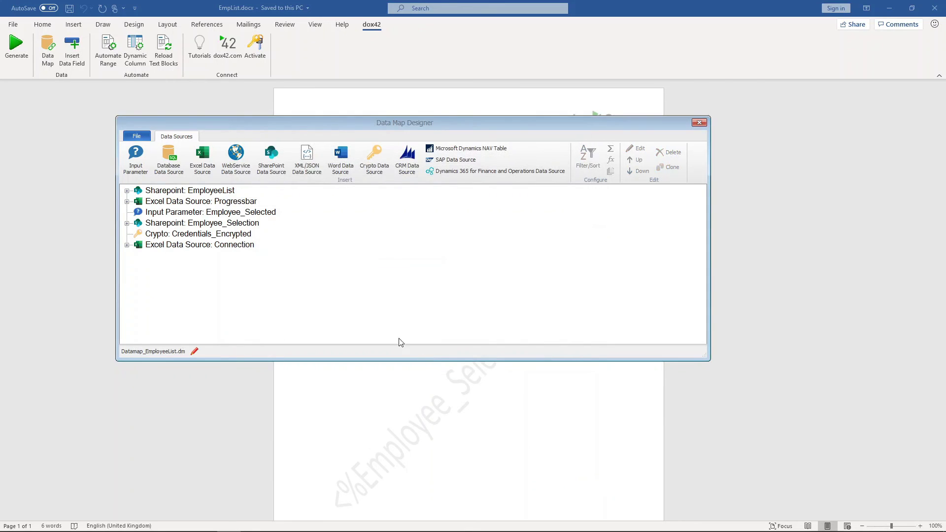
click(700, 122)
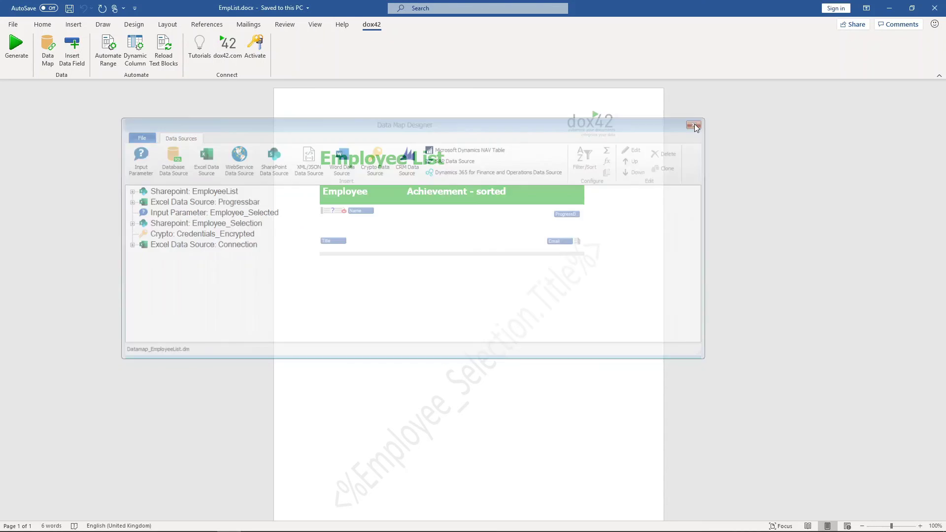
Generate the Employee List document for the selected employee.
click(19, 59)
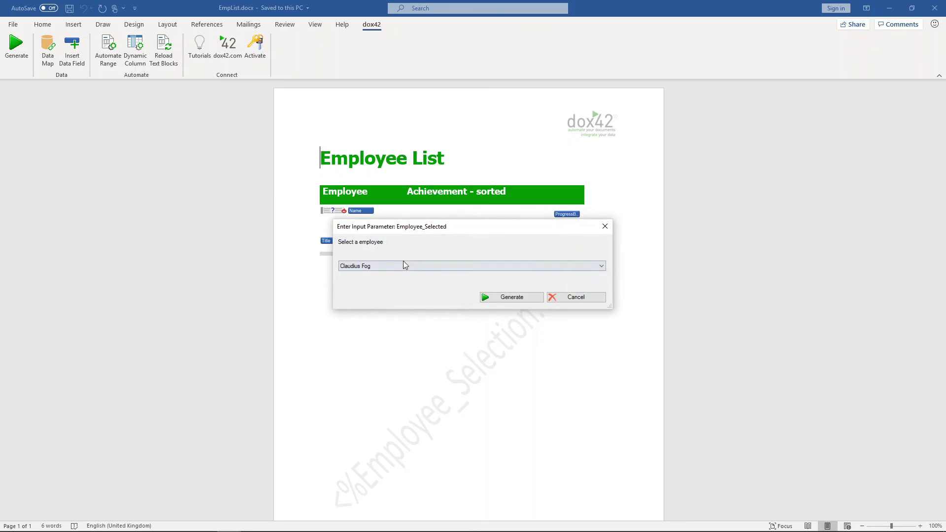
click(523, 299)
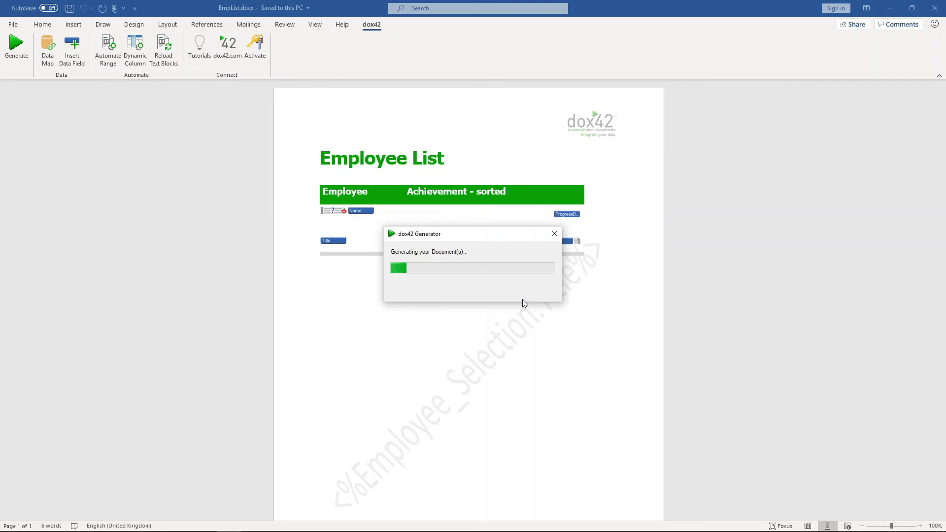